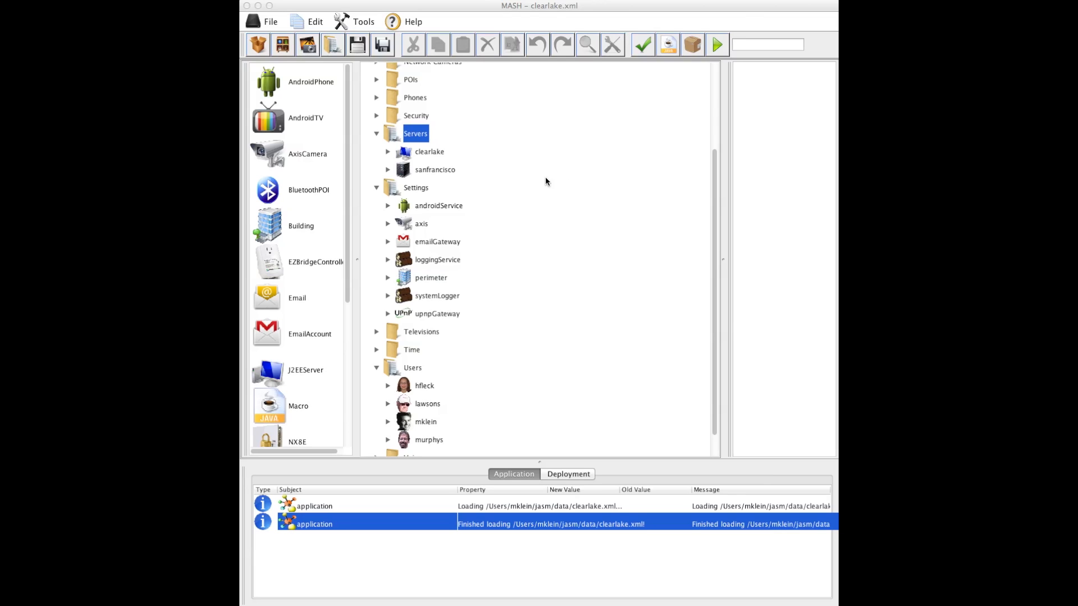
{"action": "left_click", "coordinate": [269, 24]}
{"action": "mouse_move", "coordinate": [285, 52]}
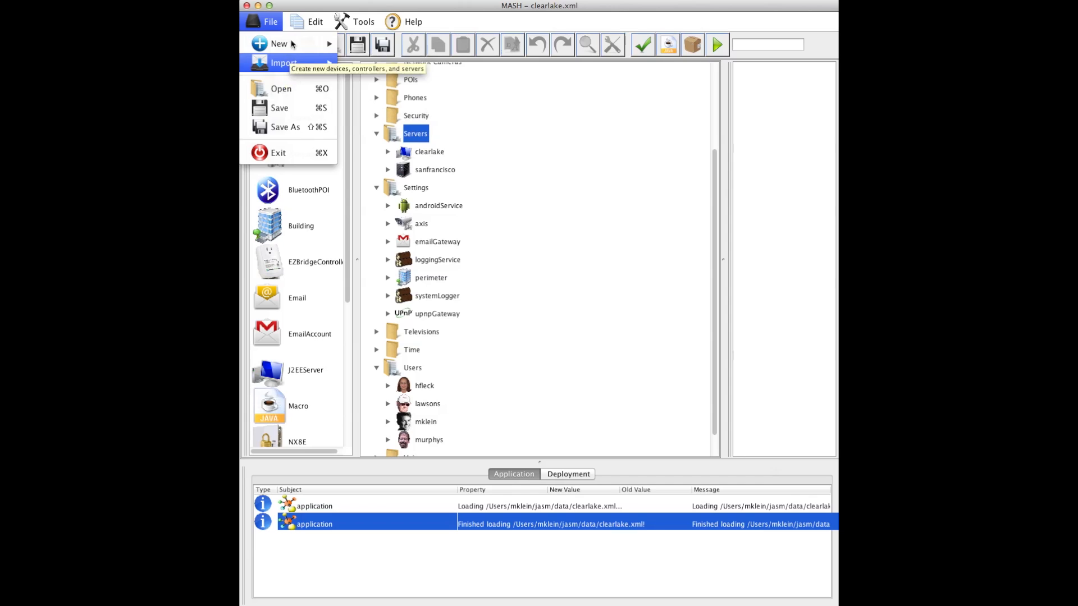
{"action": "mouse_move", "coordinate": [299, 29]}
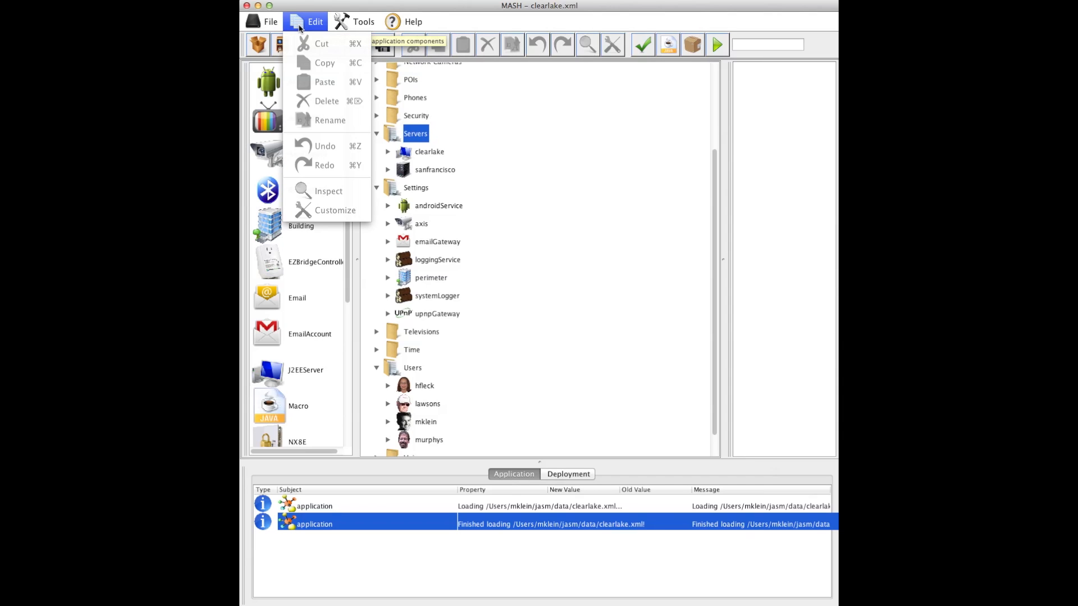
{"action": "mouse_move", "coordinate": [340, 27]}
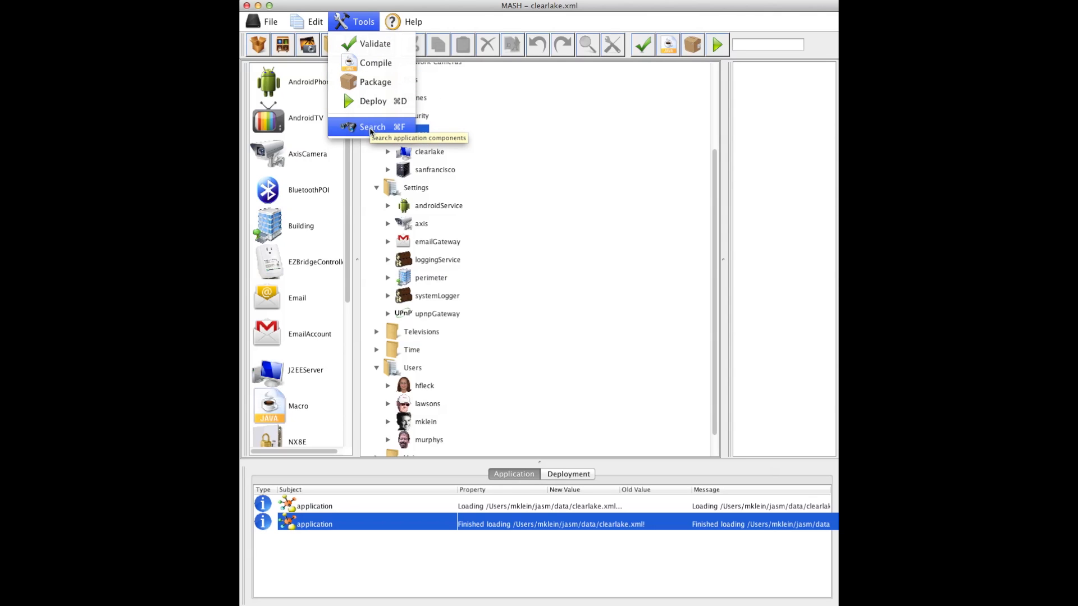
{"action": "mouse_move", "coordinate": [410, 23]}
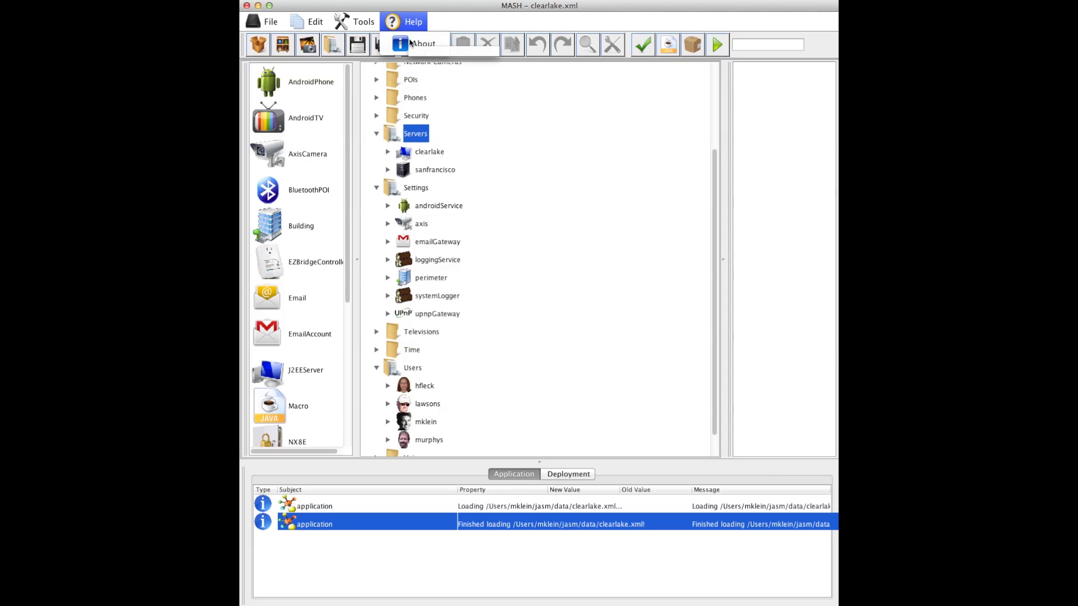
{"action": "left_click", "coordinate": [421, 44]}
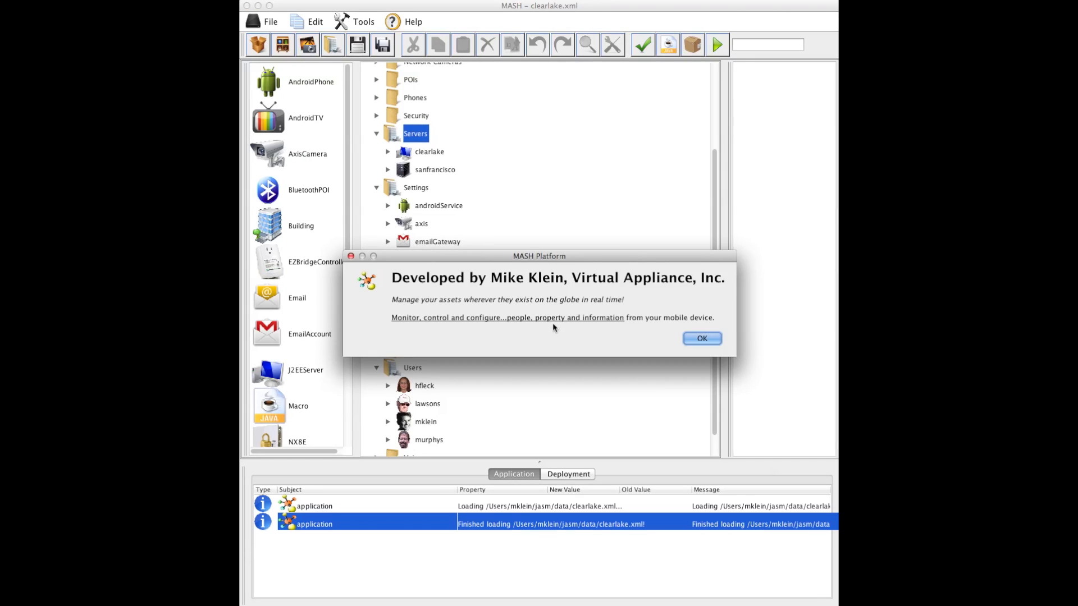
{"action": "left_click", "coordinate": [700, 339]}
{"action": "left_click", "coordinate": [394, 25]}
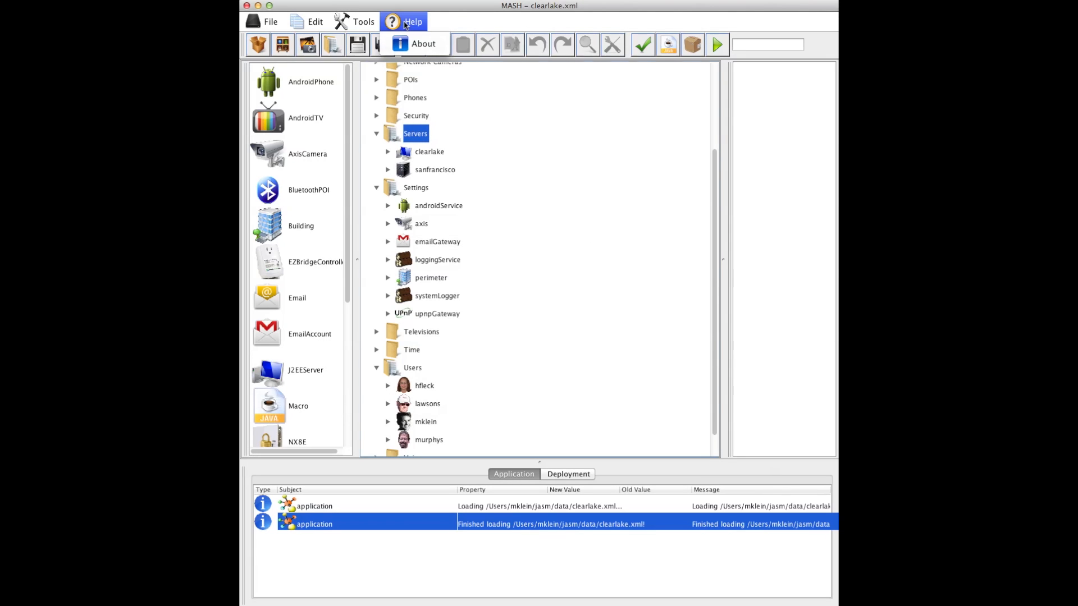
{"action": "left_click", "coordinate": [506, 140]}
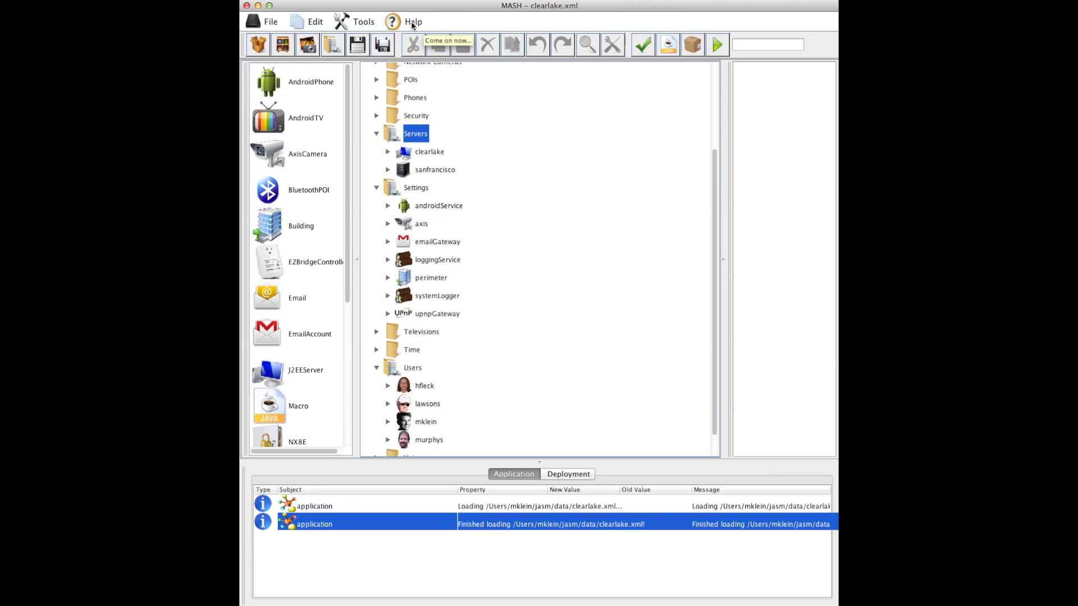
{"action": "left_click", "coordinate": [765, 49]}
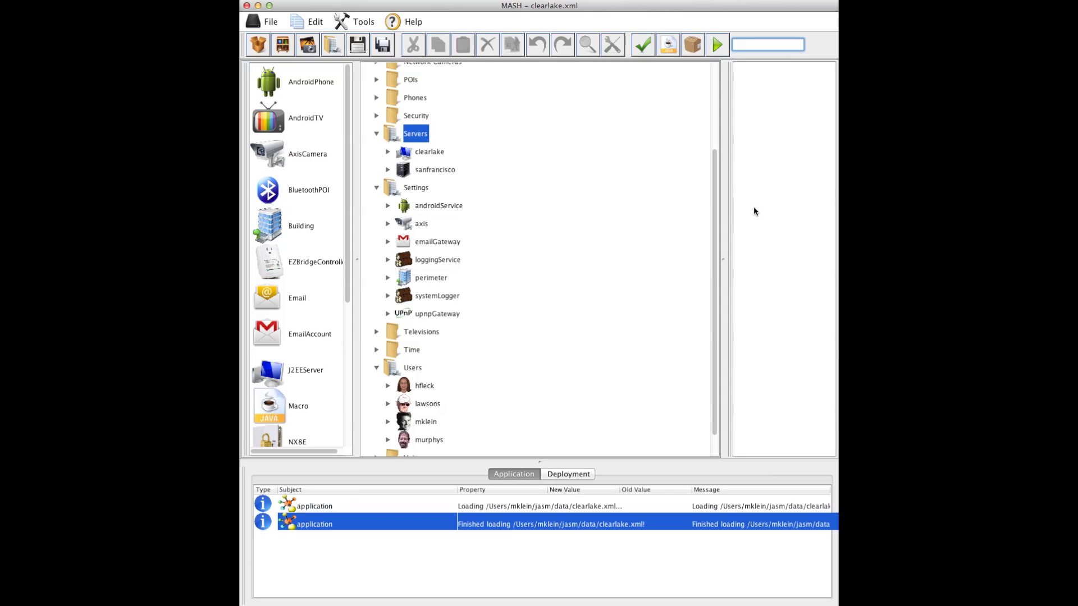
- Search the application for the user's login name, then select the sanfrancisco Login reference in the results
{"action": "key", "text": "Return"}
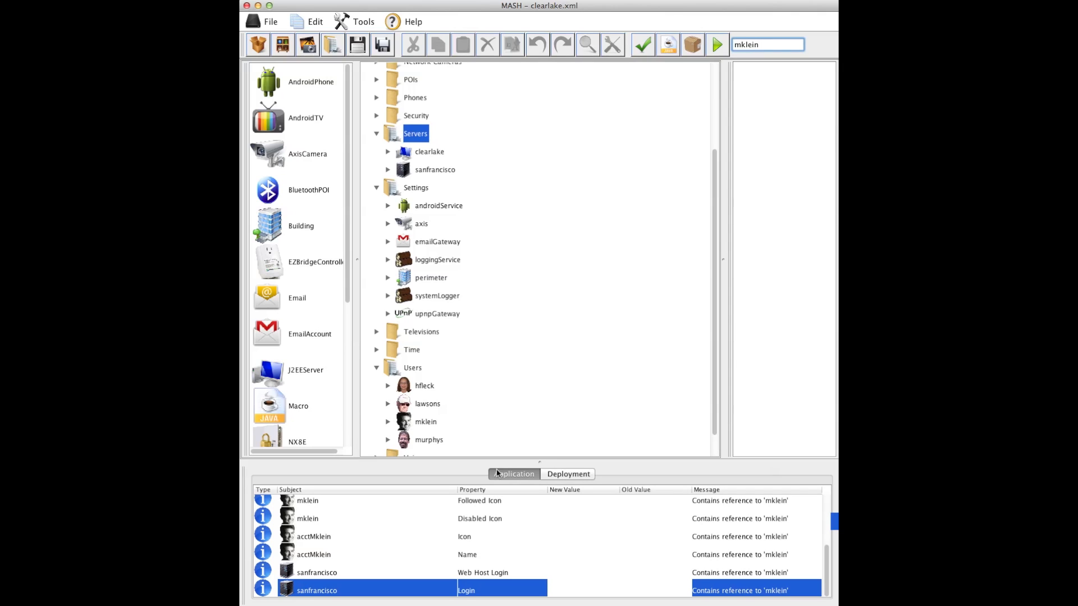
{"action": "left_click", "coordinate": [562, 474]}
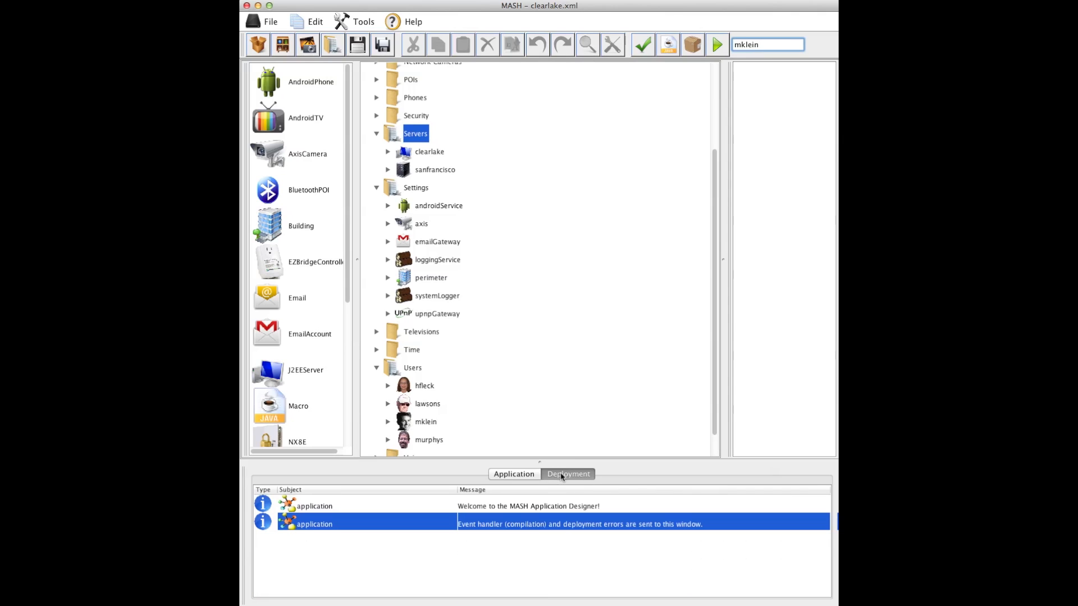
{"action": "left_click", "coordinate": [528, 475]}
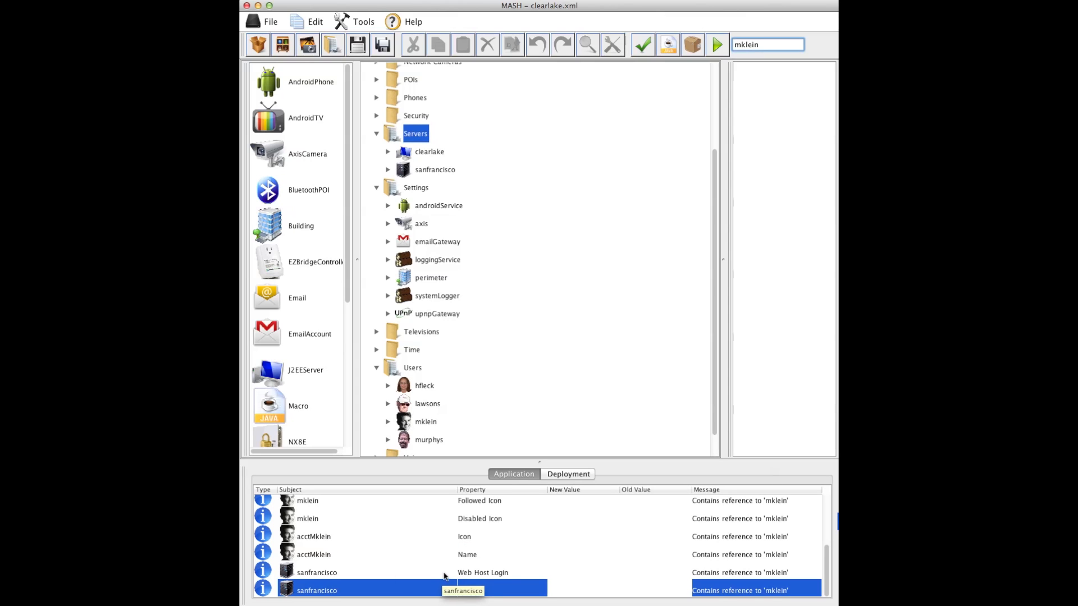
{"action": "left_click", "coordinate": [568, 476]}
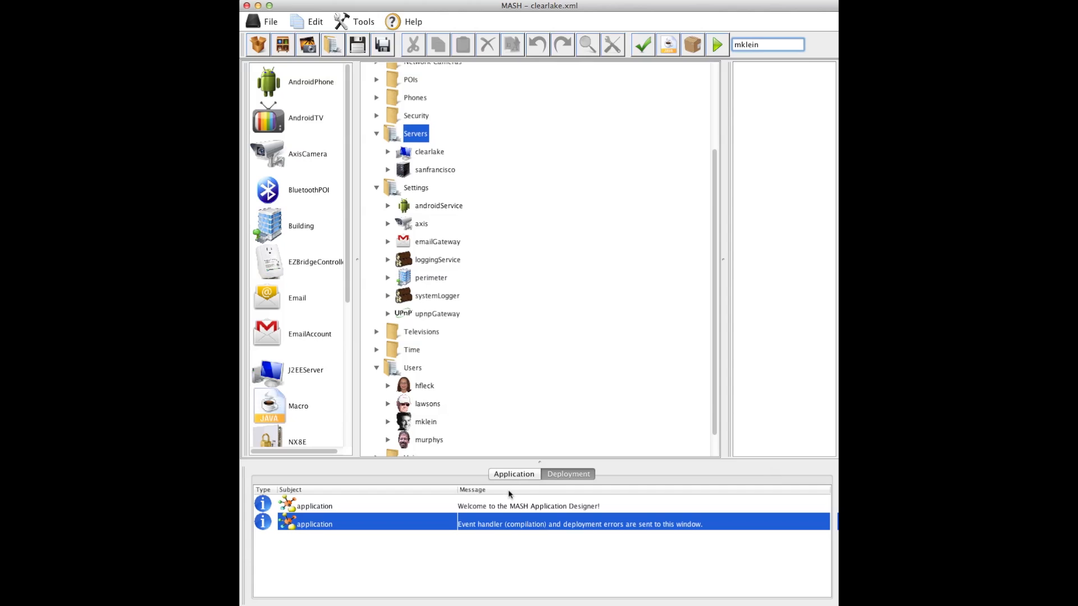
{"action": "left_click", "coordinate": [516, 474]}
{"action": "scroll", "coordinate": [507, 523], "scroll_direction": "up", "scroll_amount": 5}
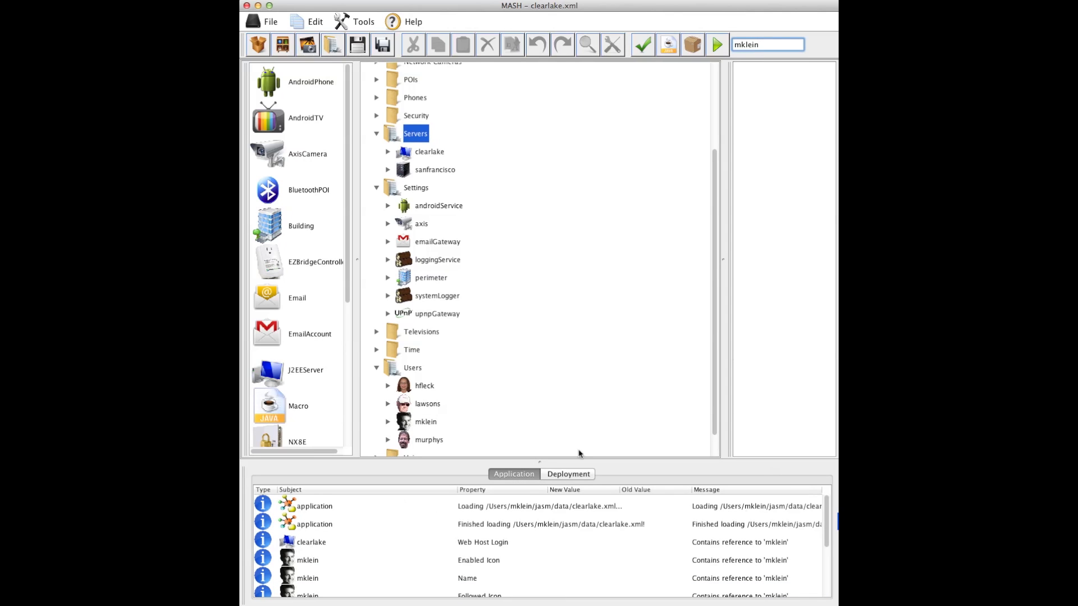
{"action": "scroll", "coordinate": [510, 566], "scroll_direction": "down", "scroll_amount": 3}
{"action": "left_click", "coordinate": [510, 568]}
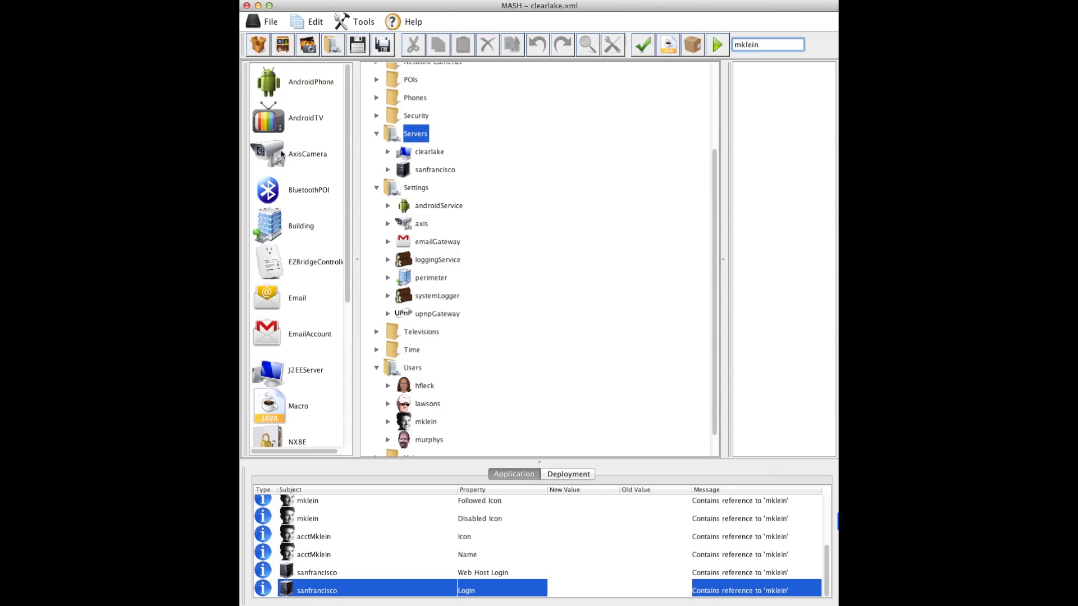
{"action": "left_click_drag", "start_coordinate": [273, 160], "coordinate": [388, 115]}
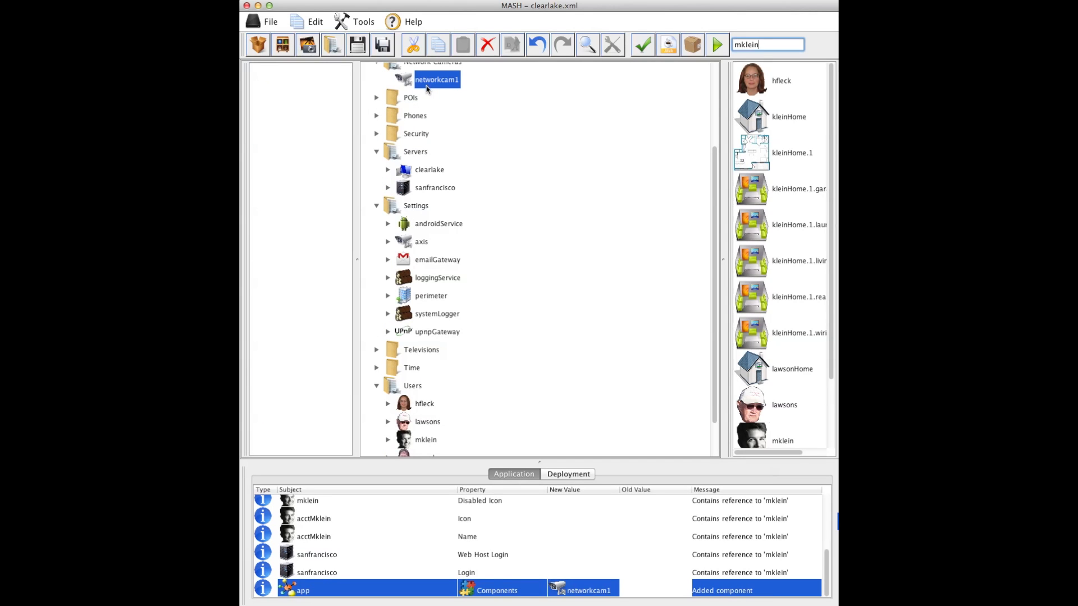
{"action": "key", "text": "super+z"}
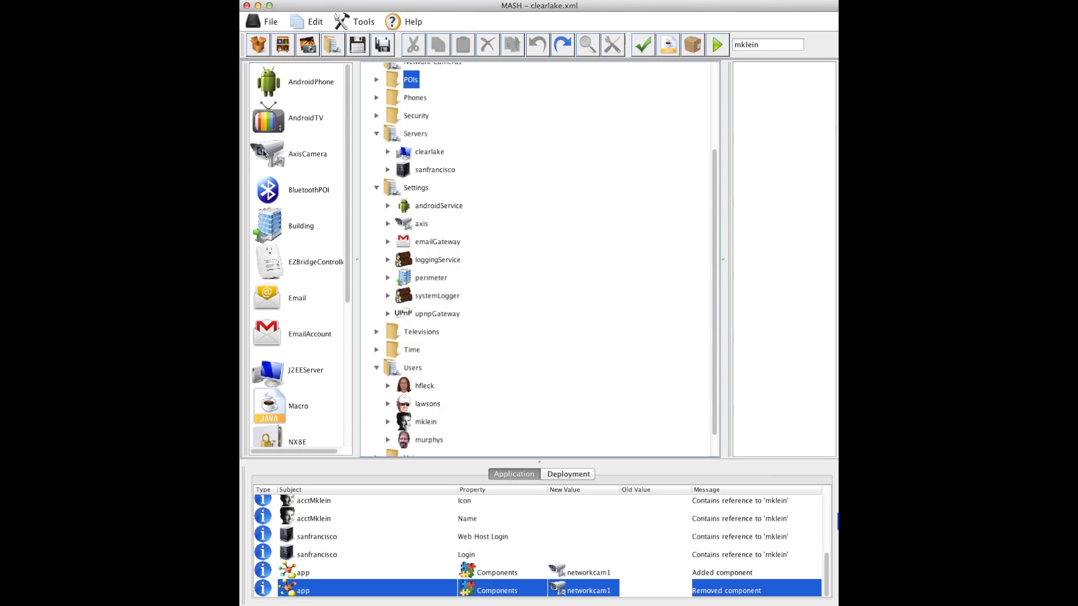
{"action": "left_click", "coordinate": [265, 153]}
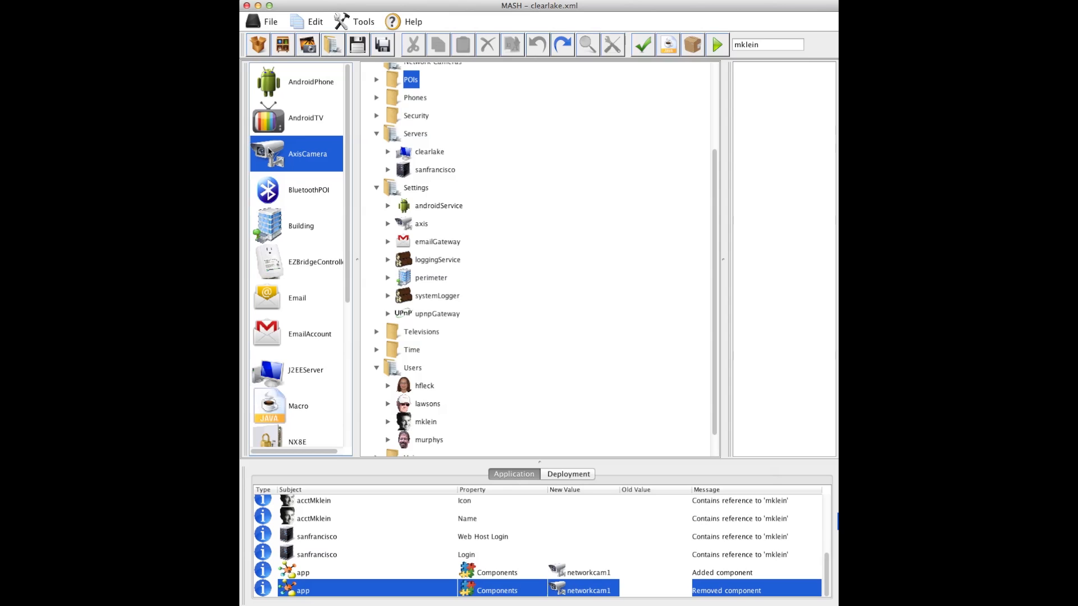
{"action": "key", "text": "super+shift+z"}
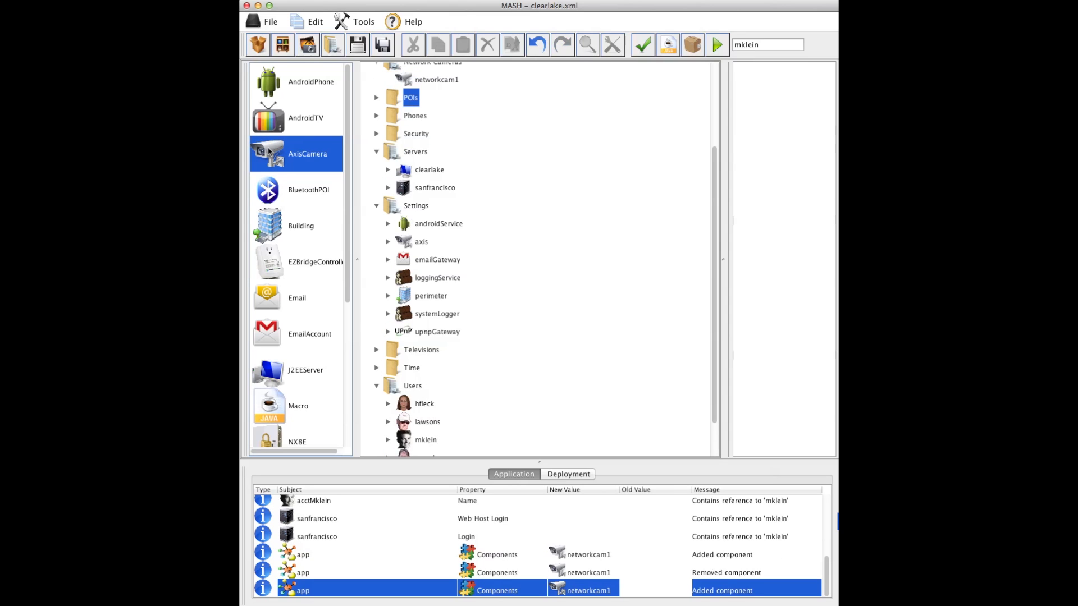
{"action": "left_click", "coordinate": [287, 124]}
{"action": "left_click", "coordinate": [282, 152]}
{"action": "double_click", "coordinate": [281, 149]}
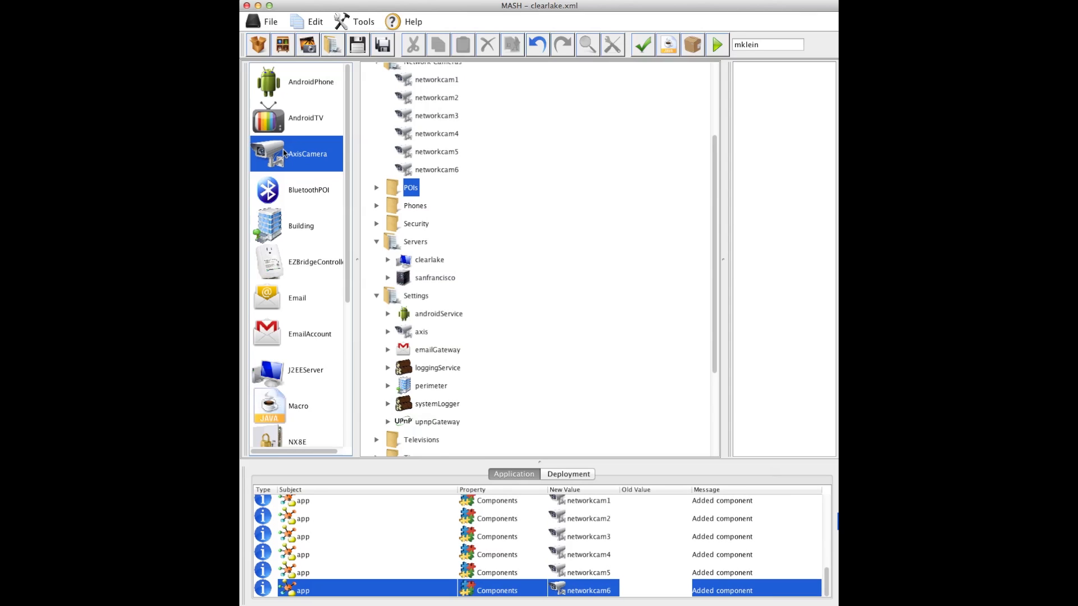
{"action": "key", "text": "super+z"}
{"action": "key", "text": "super+z"}
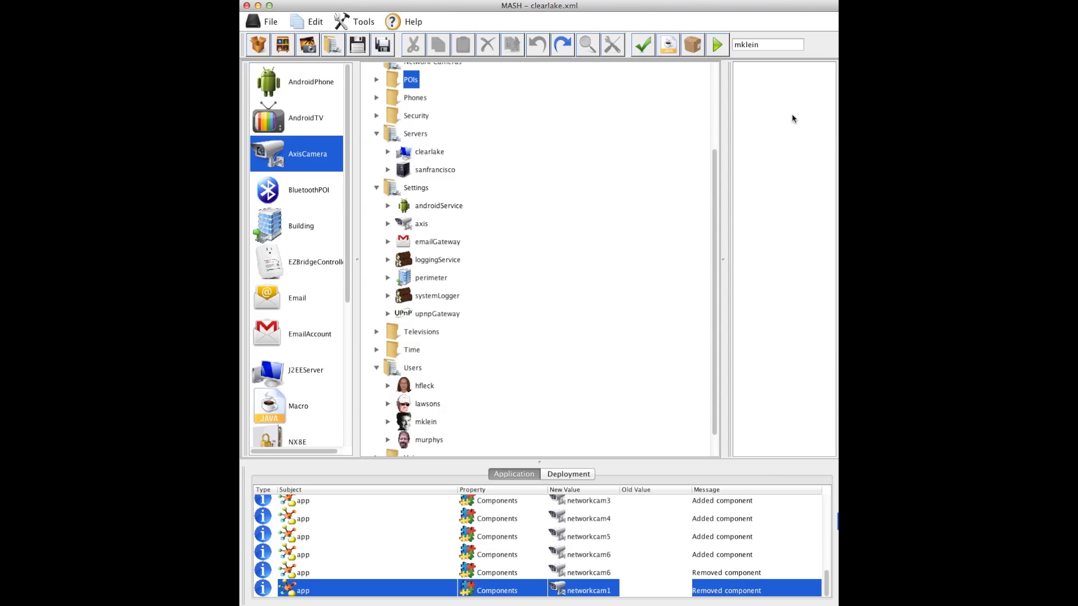
- Select the clearlake and sanfrancisco servers and expand sanfrancisco's Authorized Users
{"action": "left_click", "coordinate": [429, 153]}
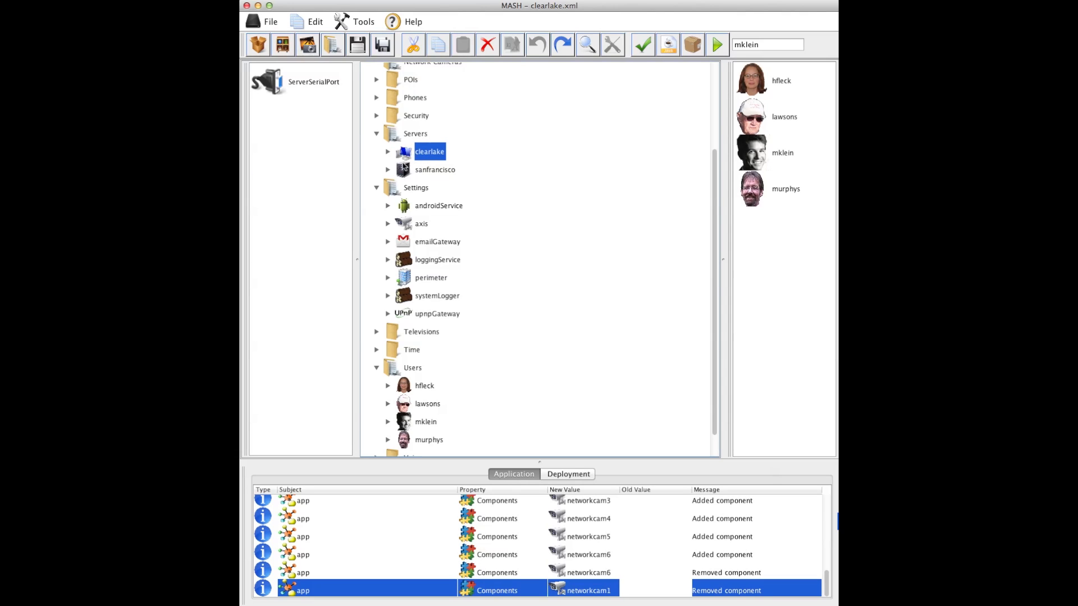
{"action": "left_click", "coordinate": [429, 171]}
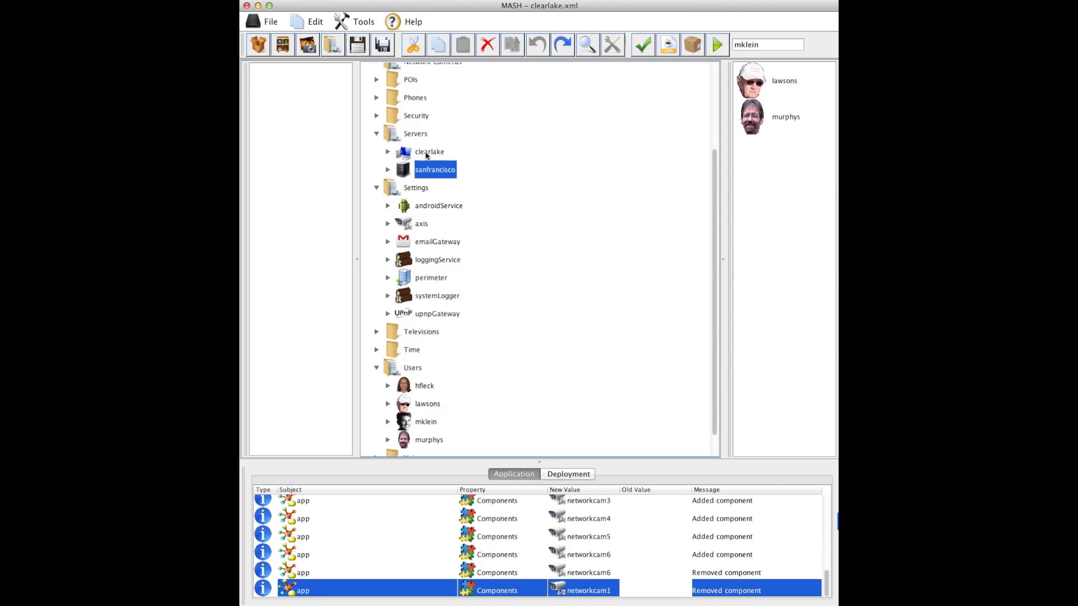
{"action": "left_click", "coordinate": [426, 156]}
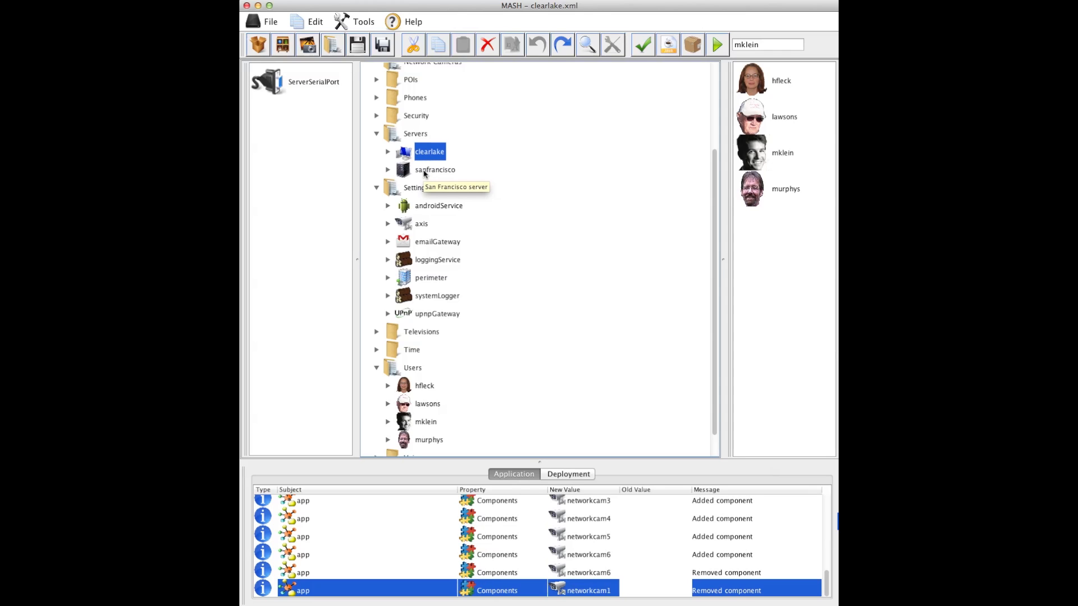
{"action": "left_click", "coordinate": [424, 171]}
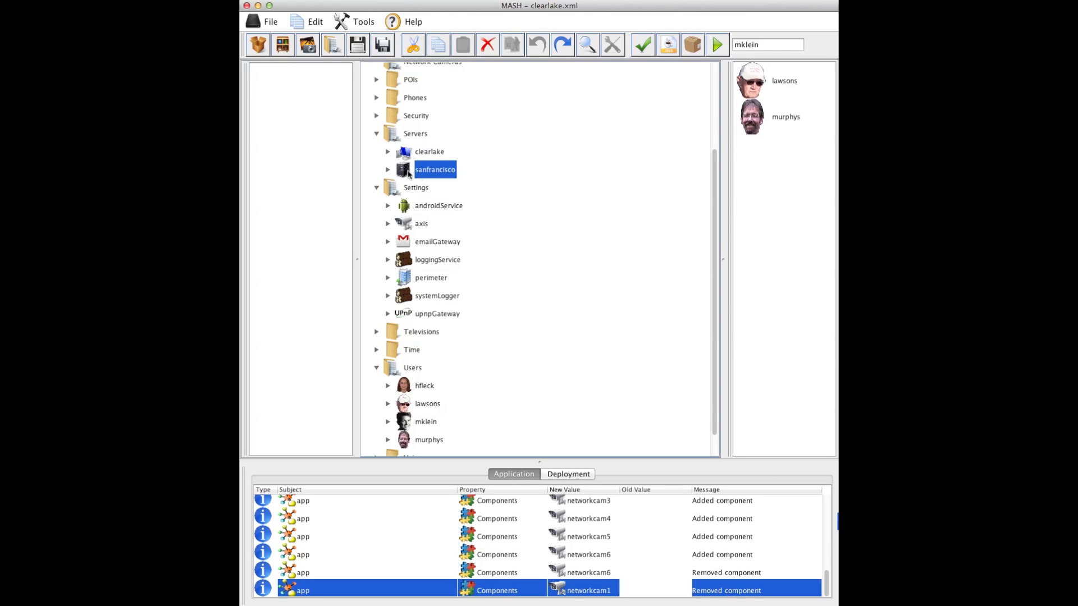
{"action": "left_click", "coordinate": [387, 170]}
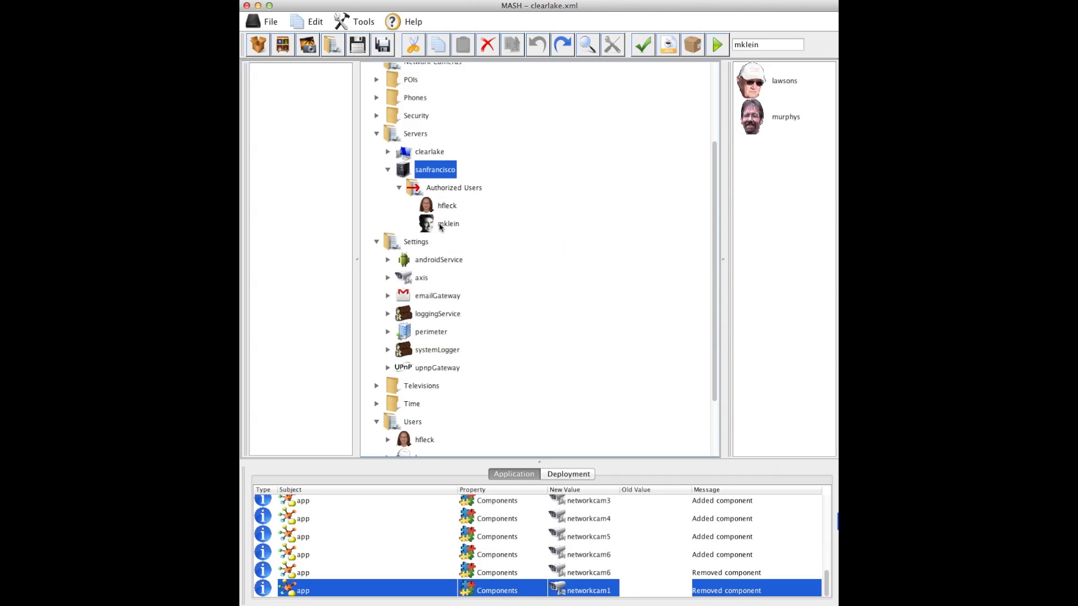
- Review sanfrancisco's Security settings in the Inspector, then drag a user onto a server's authorized users
{"action": "double_click", "coordinate": [402, 170]}
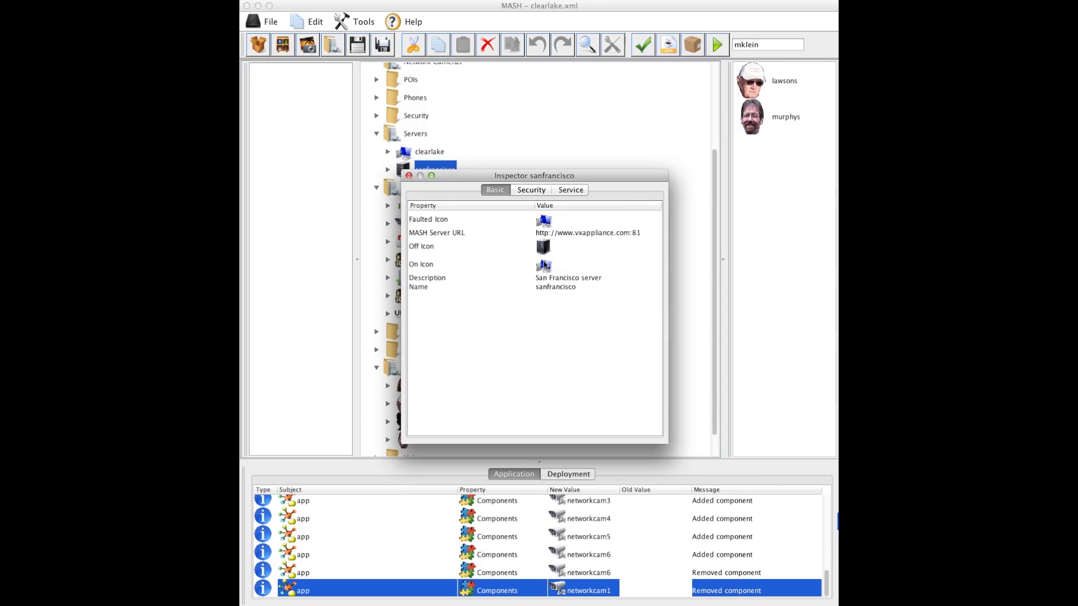
{"action": "left_click", "coordinate": [543, 190]}
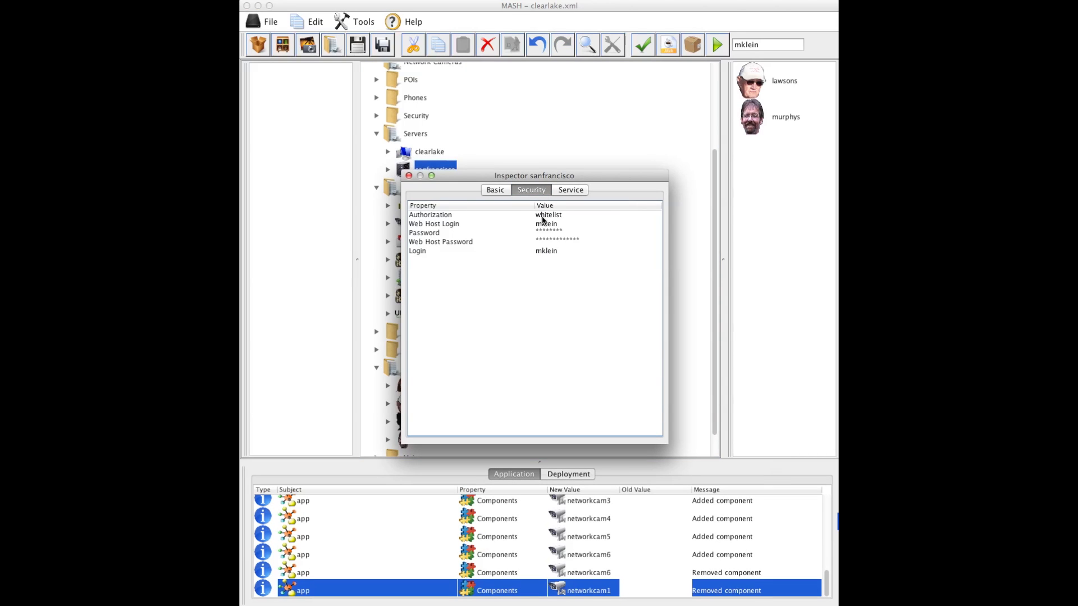
{"action": "left_click", "coordinate": [408, 175]}
{"action": "left_click", "coordinate": [388, 170]}
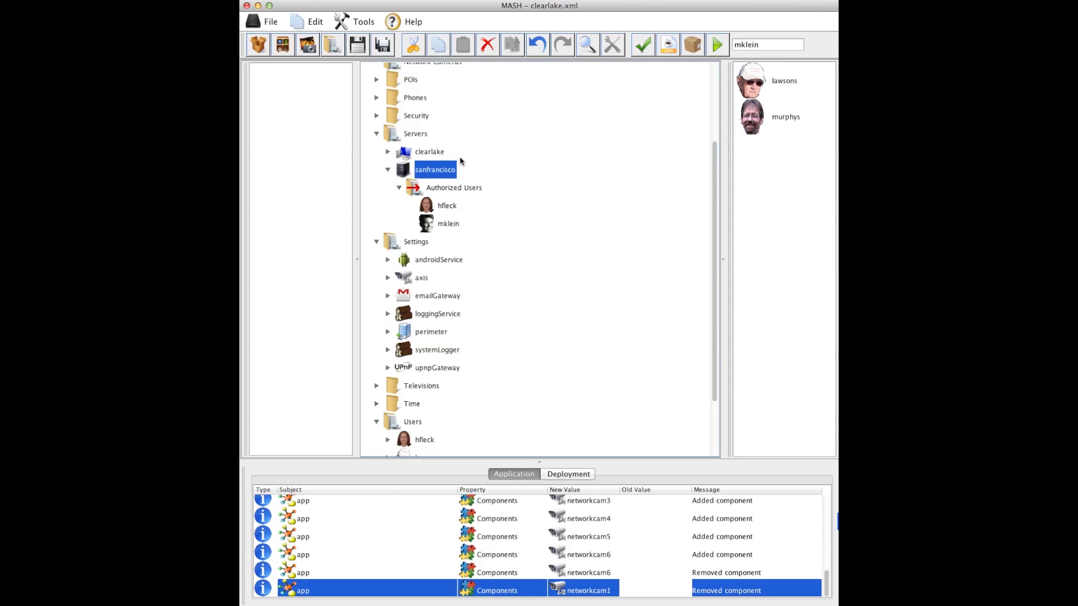
{"action": "left_click", "coordinate": [421, 153]}
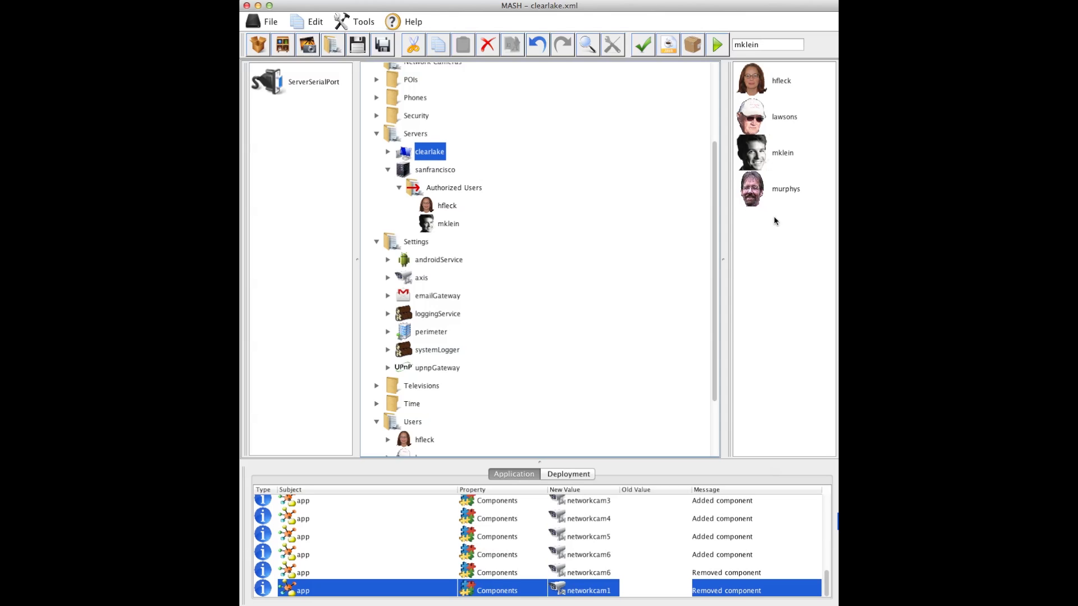
{"action": "left_click_drag", "start_coordinate": [769, 163], "coordinate": [429, 167]}
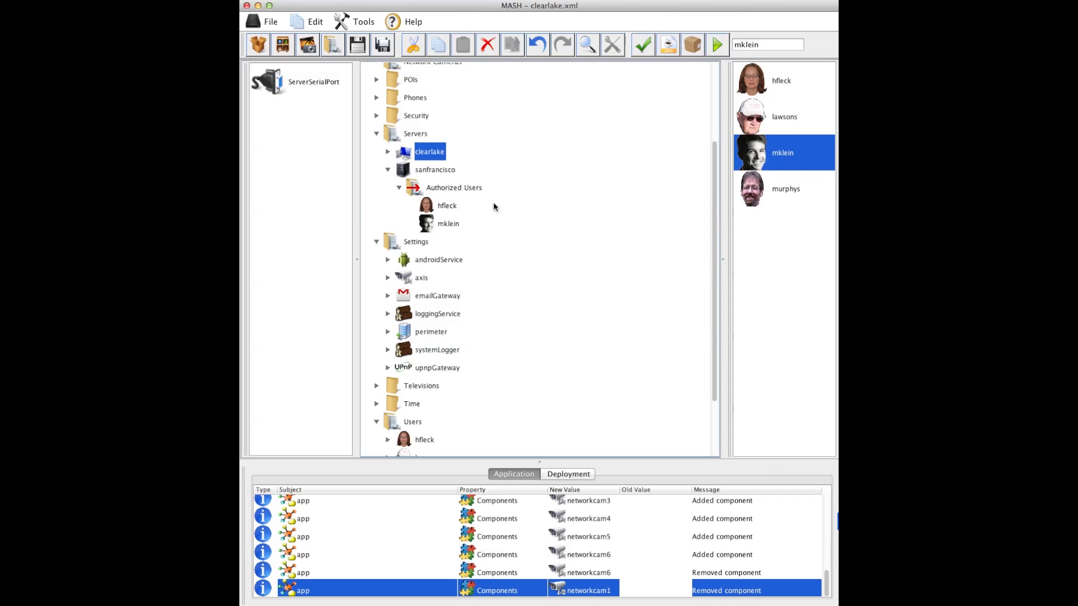
- Collapse Servers, expand Security, and expand the nx8e security panel
{"action": "left_click", "coordinate": [377, 135]}
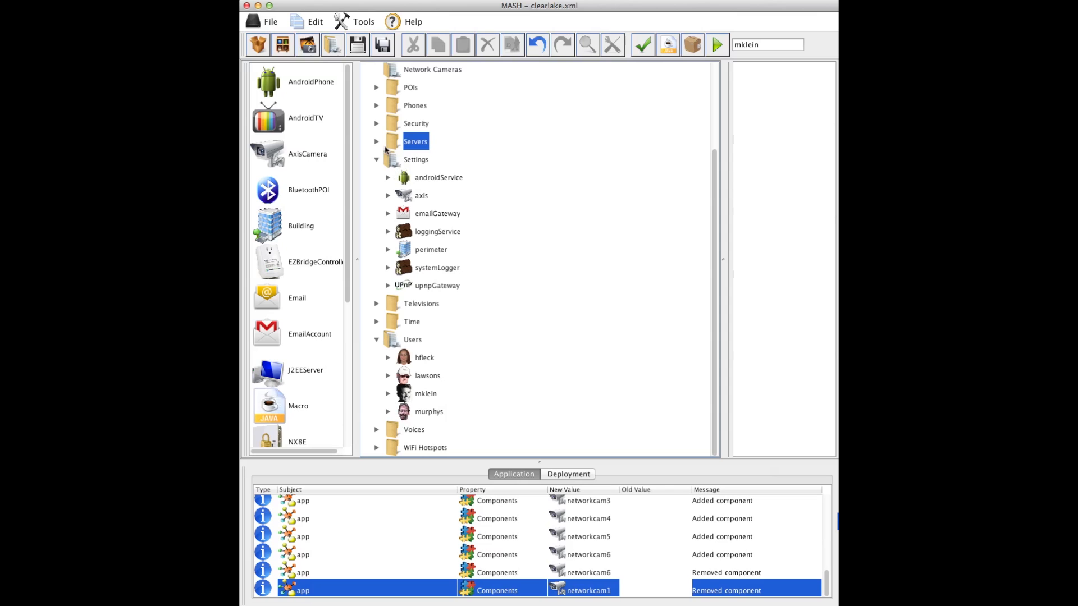
{"action": "left_click", "coordinate": [377, 124]}
{"action": "left_click", "coordinate": [405, 142]}
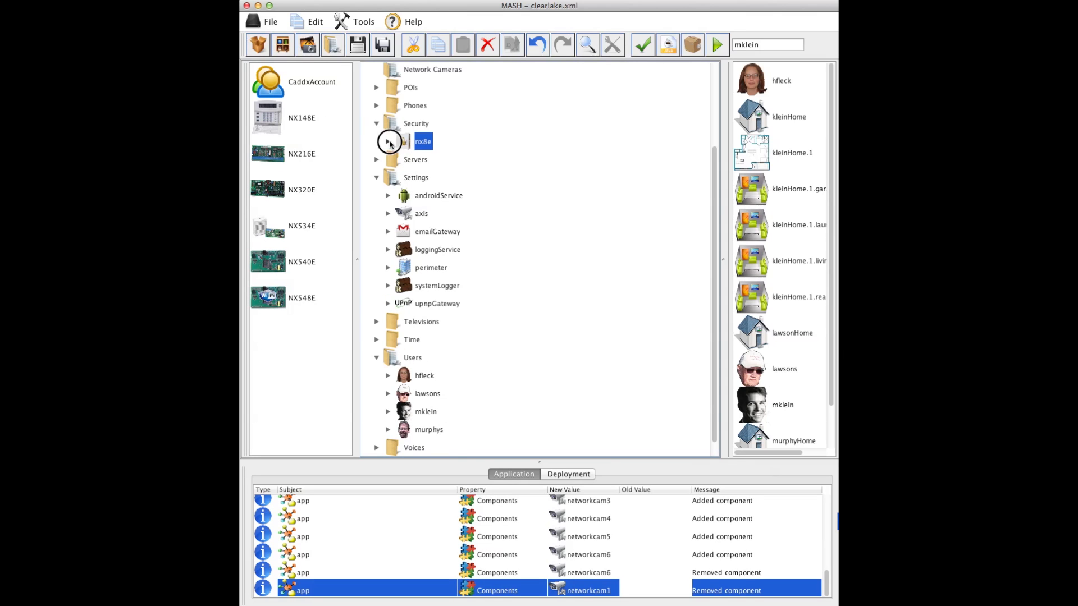
{"action": "left_click", "coordinate": [387, 141]}
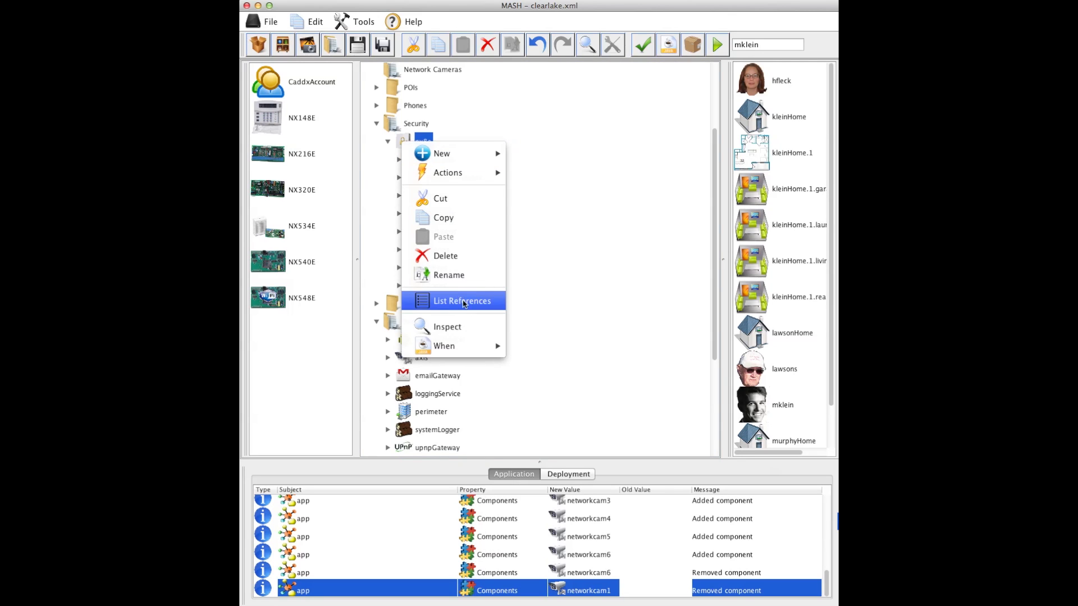
- Inspect nx8e through to its Ethernet/Serial Port settings, then close the Inspector
{"action": "left_click", "coordinate": [469, 326]}
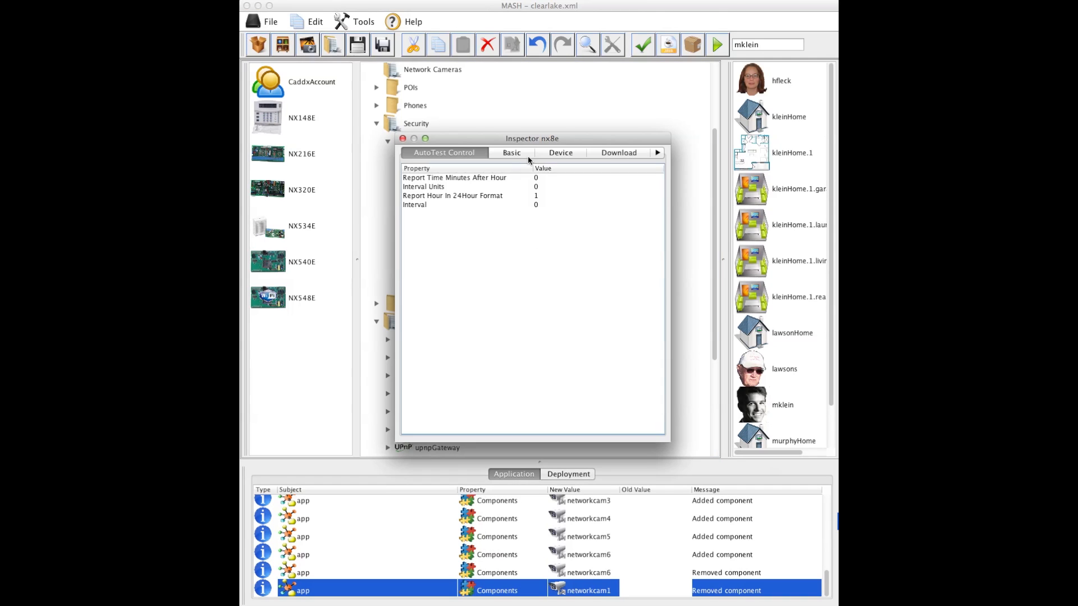
{"action": "left_click", "coordinate": [657, 154]}
{"action": "left_click", "coordinate": [657, 153]}
{"action": "left_click", "coordinate": [657, 153]}
{"action": "left_click", "coordinate": [656, 153]}
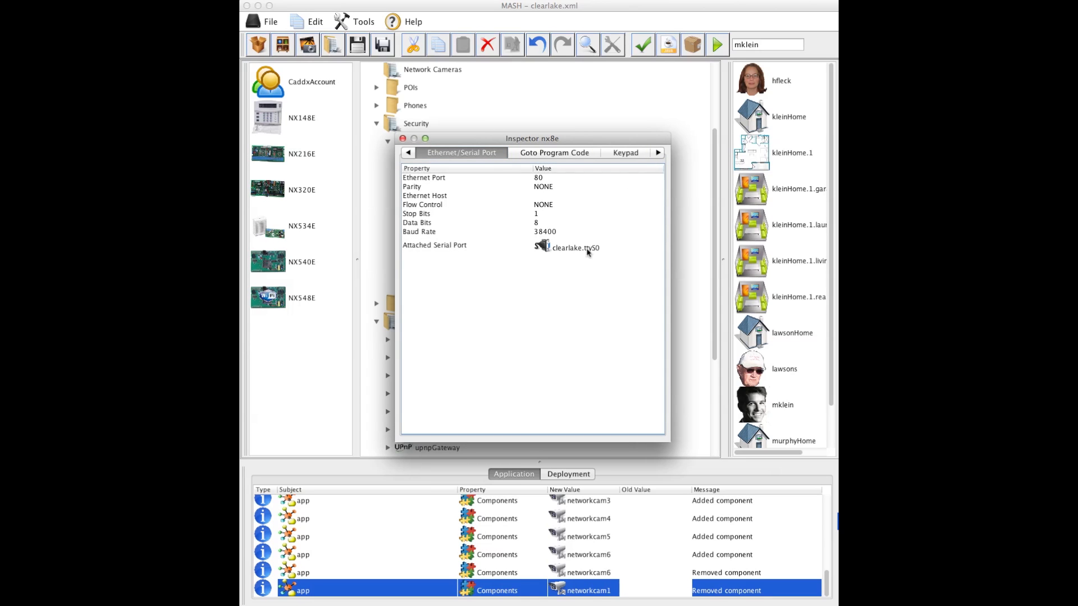
{"action": "left_click_drag", "start_coordinate": [568, 143], "coordinate": [507, 163]}
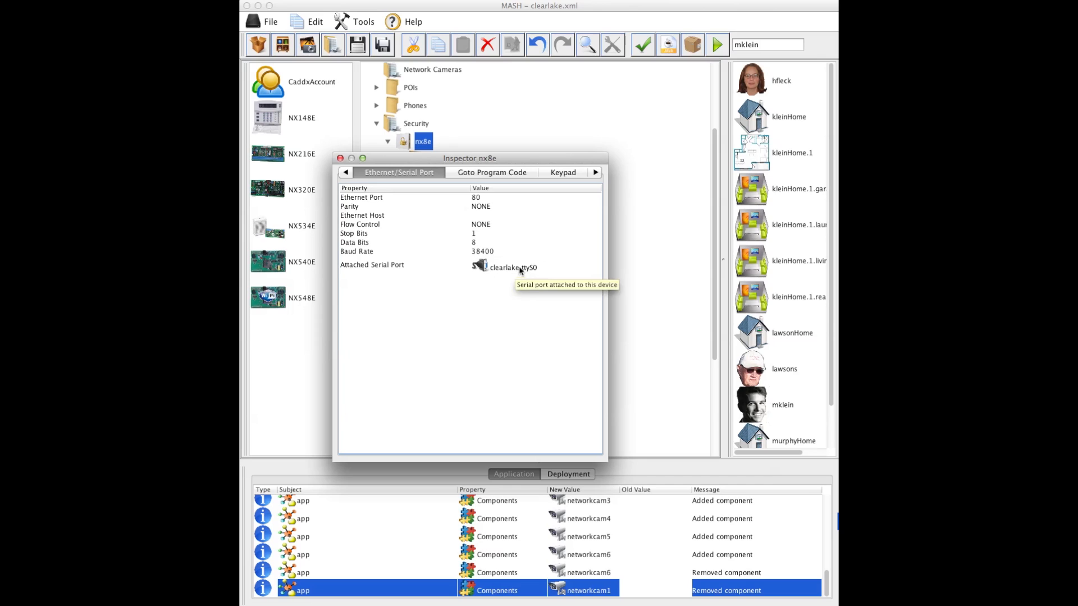
{"action": "left_click", "coordinate": [340, 158]}
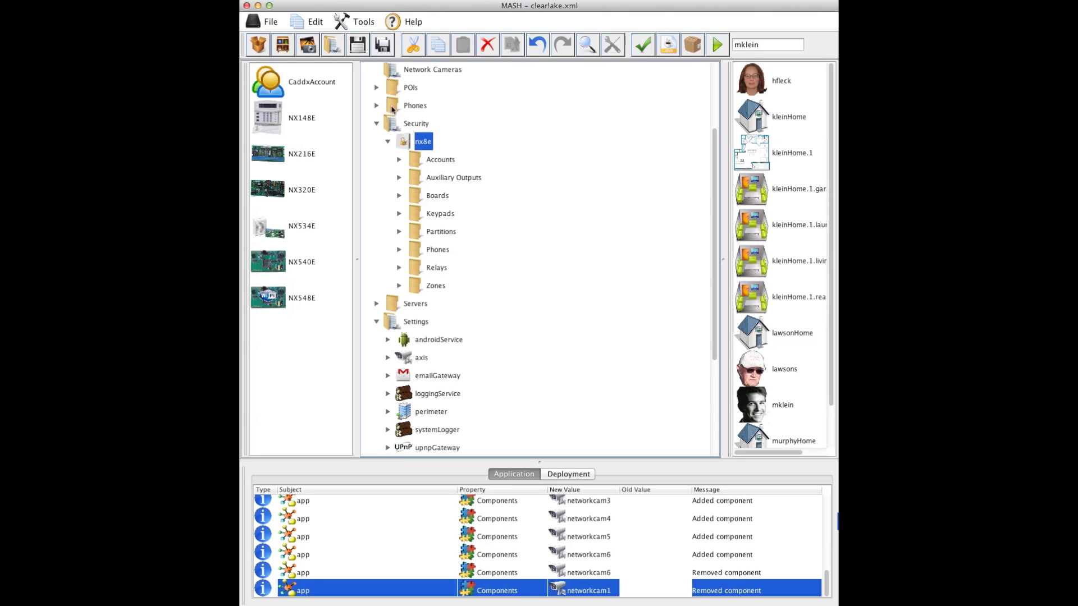
- Scroll to the top of the tree, then collapse and re-expand the root app node
{"action": "left_click", "coordinate": [391, 124]}
{"action": "scroll", "coordinate": [404, 132], "scroll_direction": "up", "scroll_amount": 5}
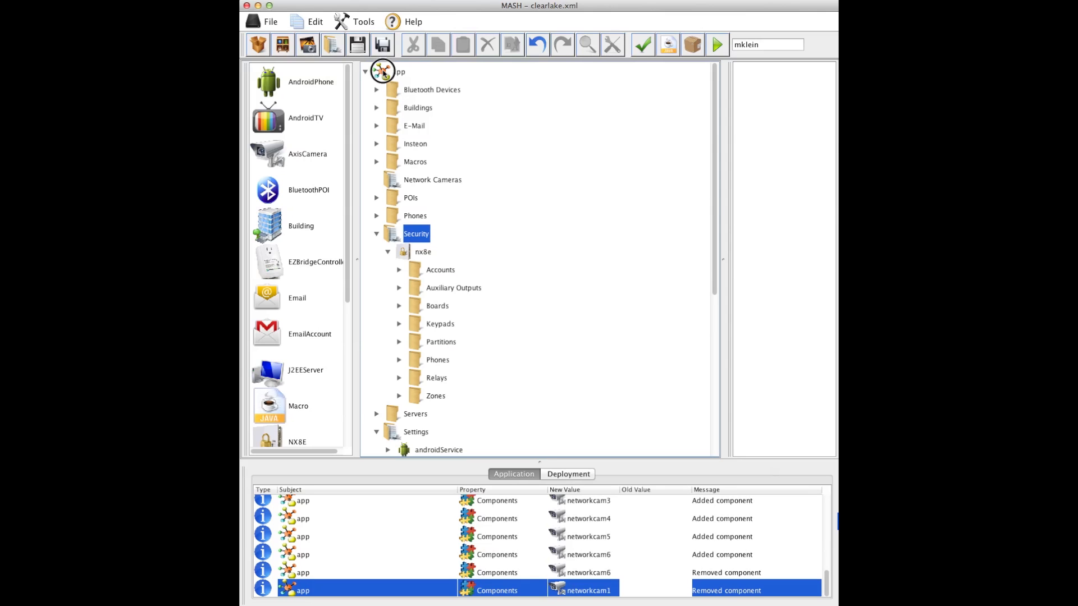
{"action": "left_click", "coordinate": [382, 70]}
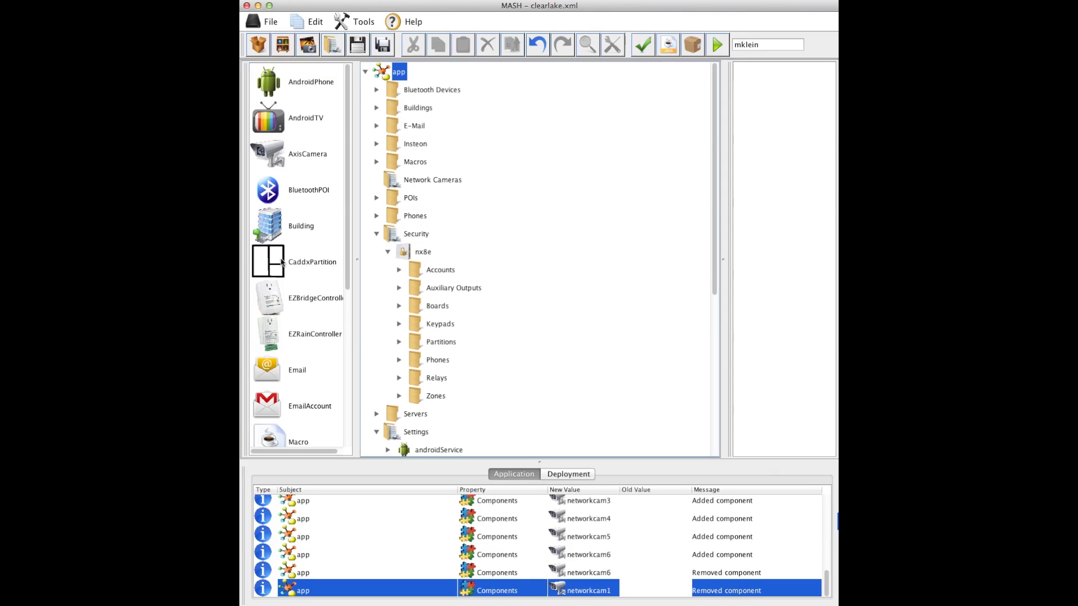
{"action": "left_click", "coordinate": [283, 262]}
{"action": "left_click", "coordinate": [386, 93]}
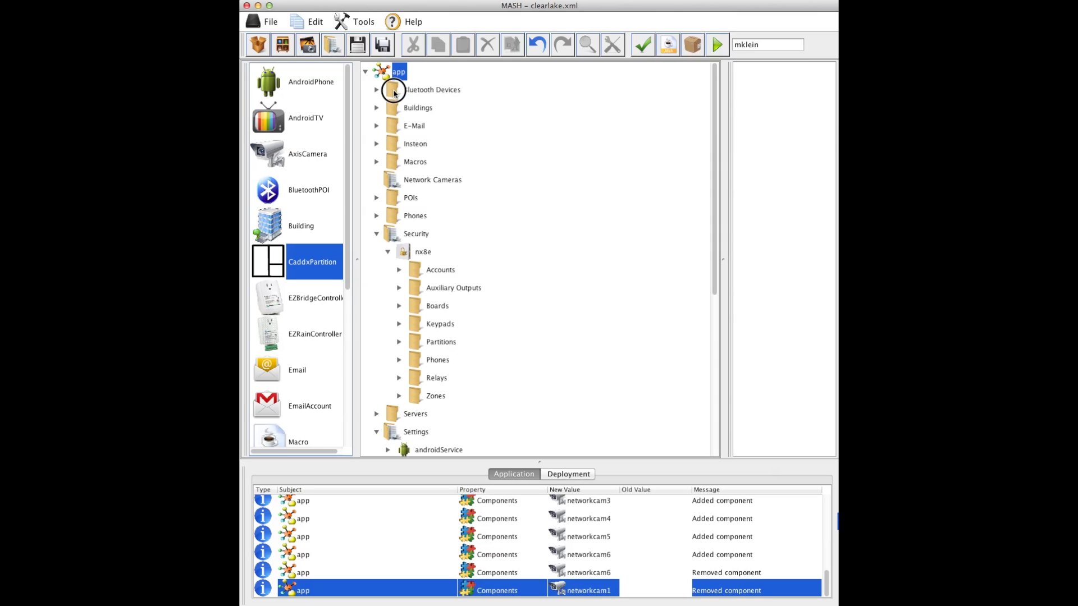
{"action": "left_click", "coordinate": [366, 72]}
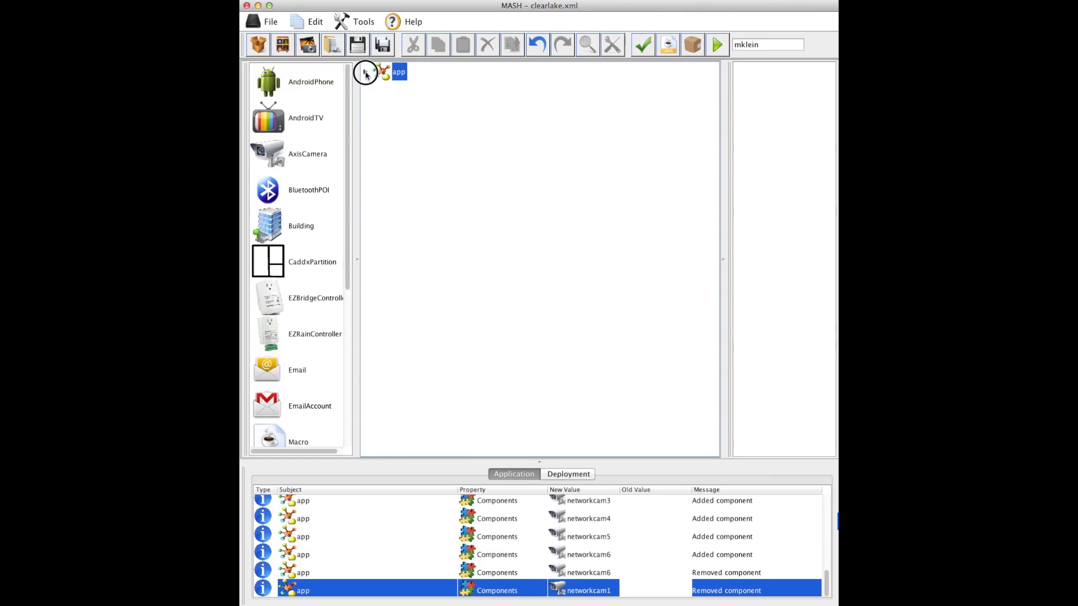
{"action": "left_click", "coordinate": [365, 72]}
- Expand the Buildings folder to list its three homes and select the first one
{"action": "left_click", "coordinate": [403, 90]}
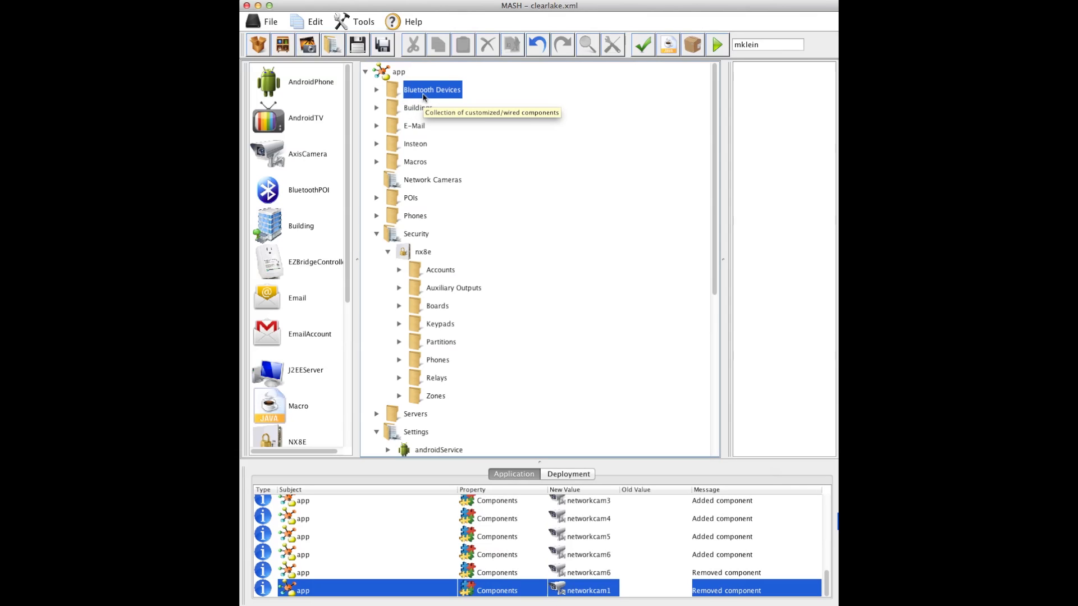
{"action": "left_click", "coordinate": [395, 108]}
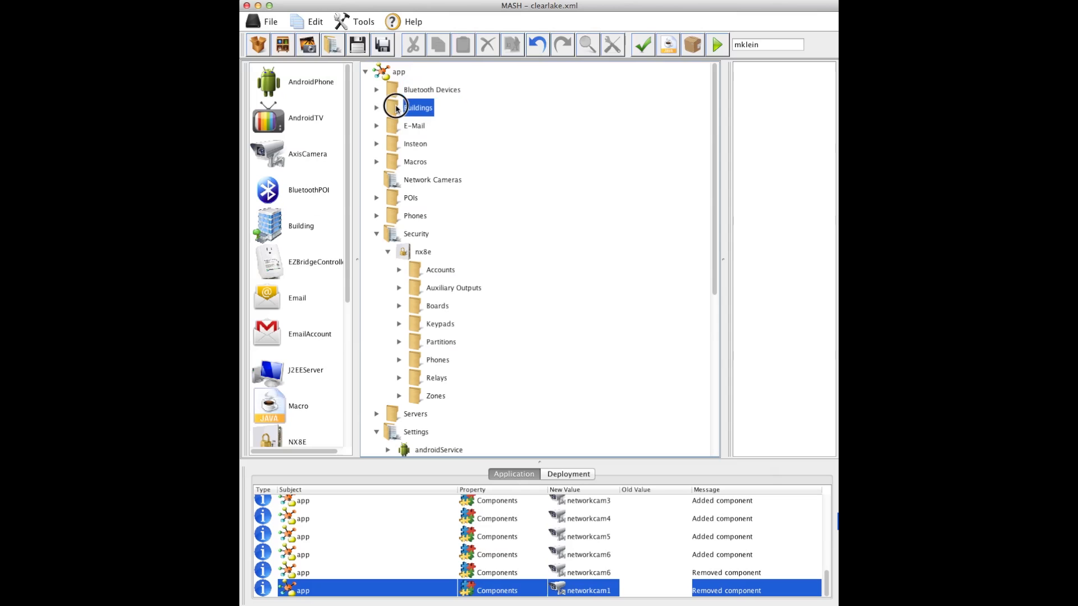
{"action": "left_click", "coordinate": [376, 109]}
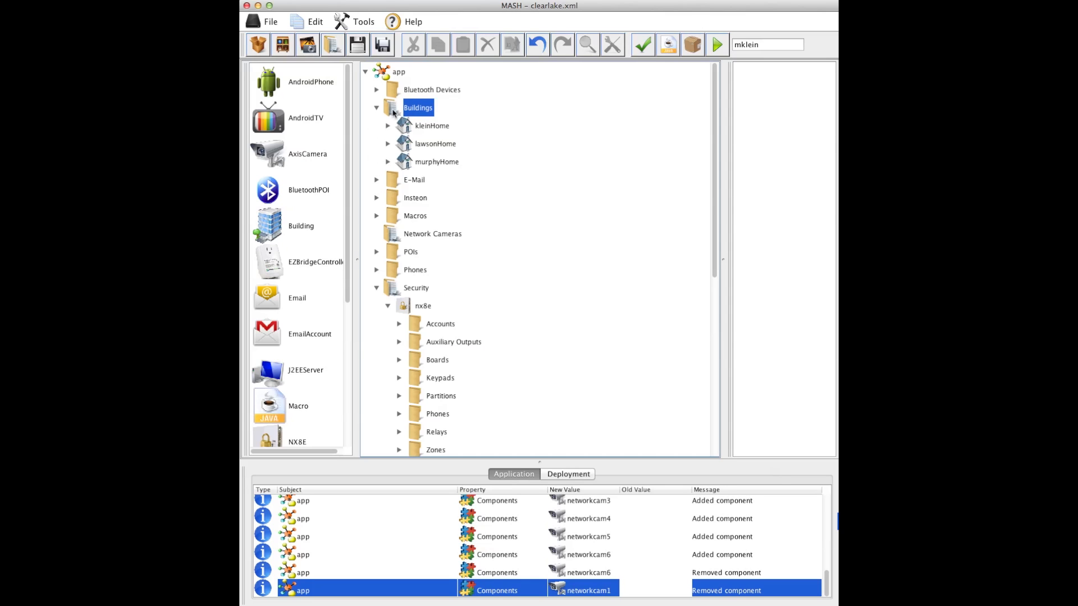
{"action": "left_click", "coordinate": [417, 127]}
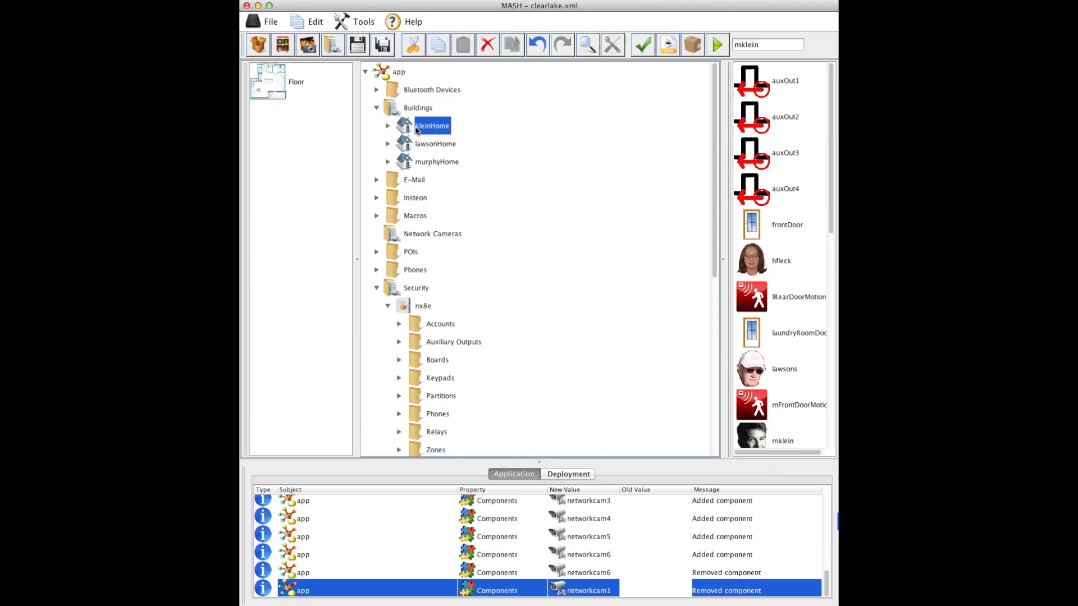
{"action": "right_click", "coordinate": [416, 129]}
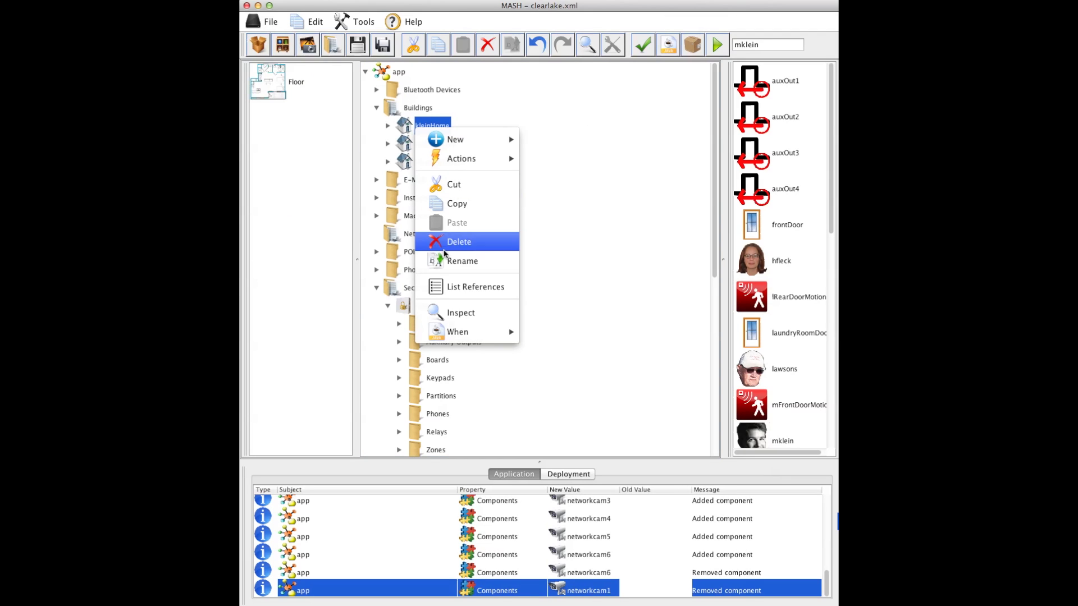
{"action": "left_click", "coordinate": [417, 108]}
{"action": "right_click", "coordinate": [417, 110]}
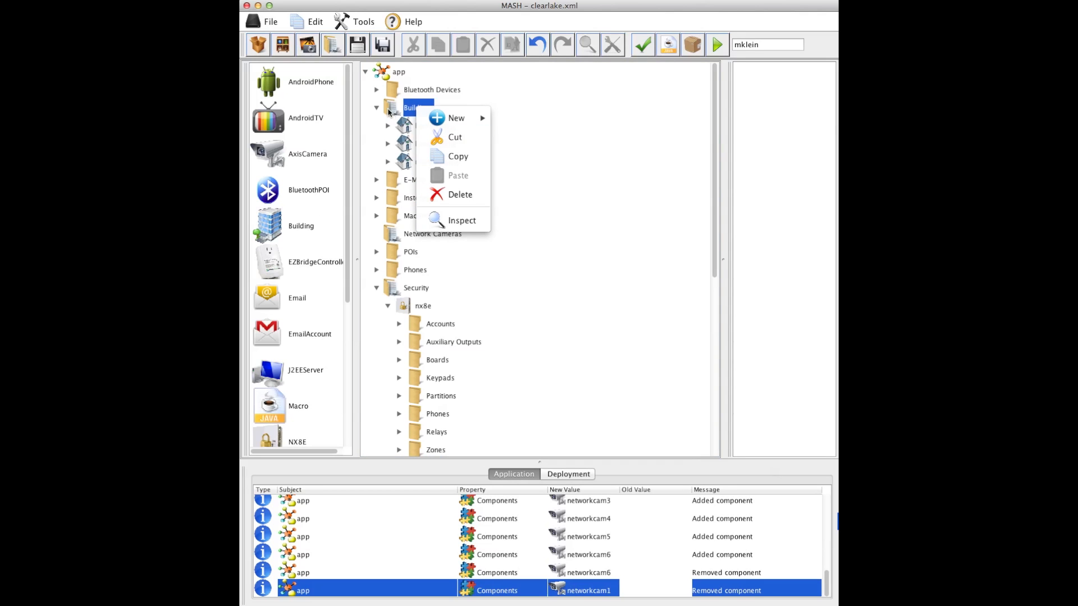
{"action": "left_click", "coordinate": [393, 113]}
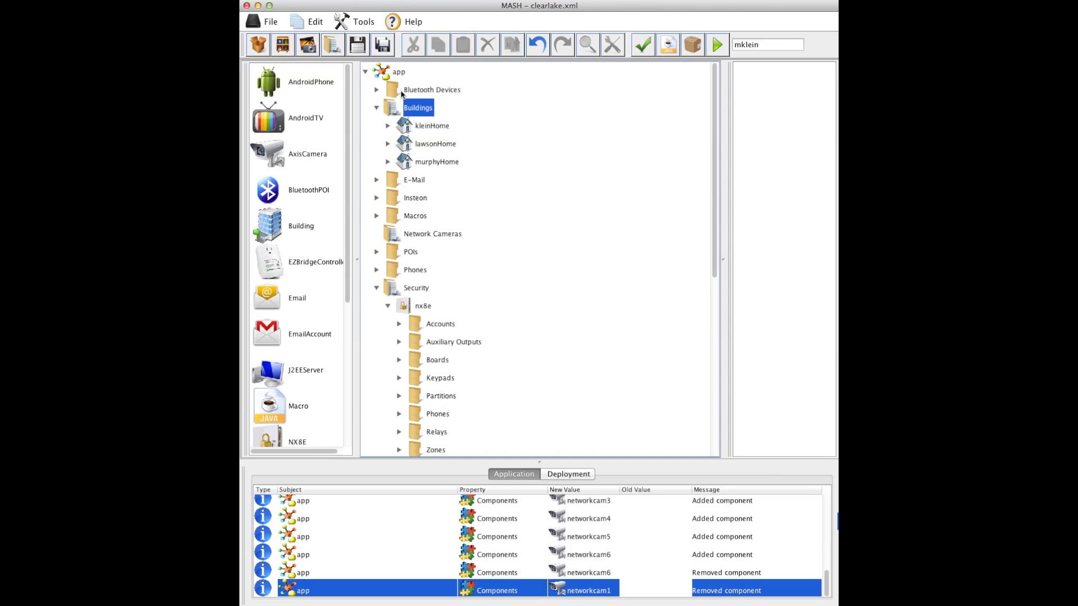
- Expand the first home and look inside its Devices and Authorized Users folders
{"action": "left_click", "coordinate": [395, 127]}
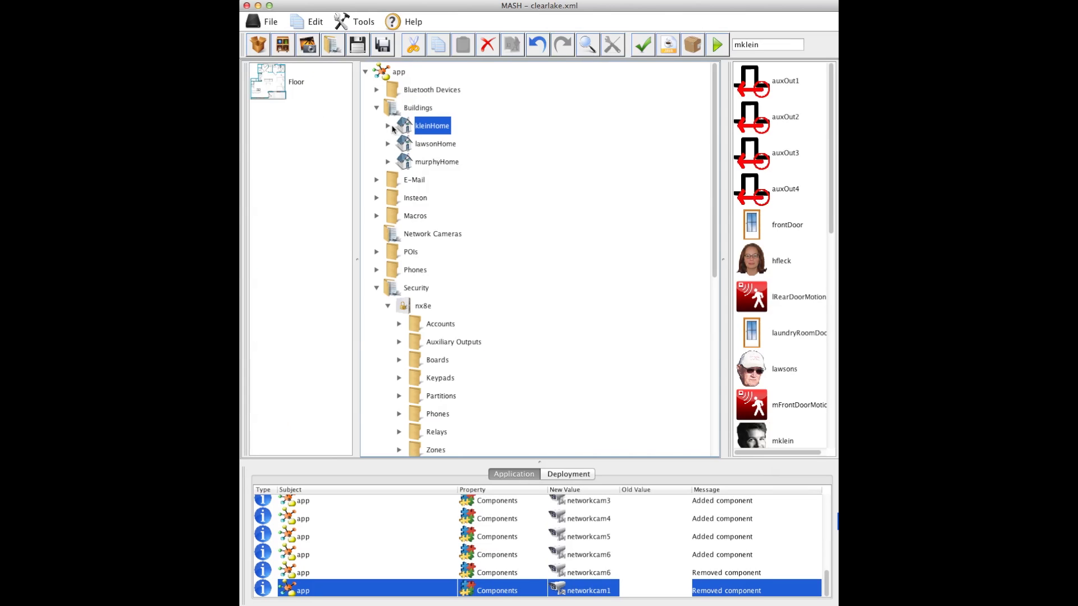
{"action": "left_click", "coordinate": [389, 127]}
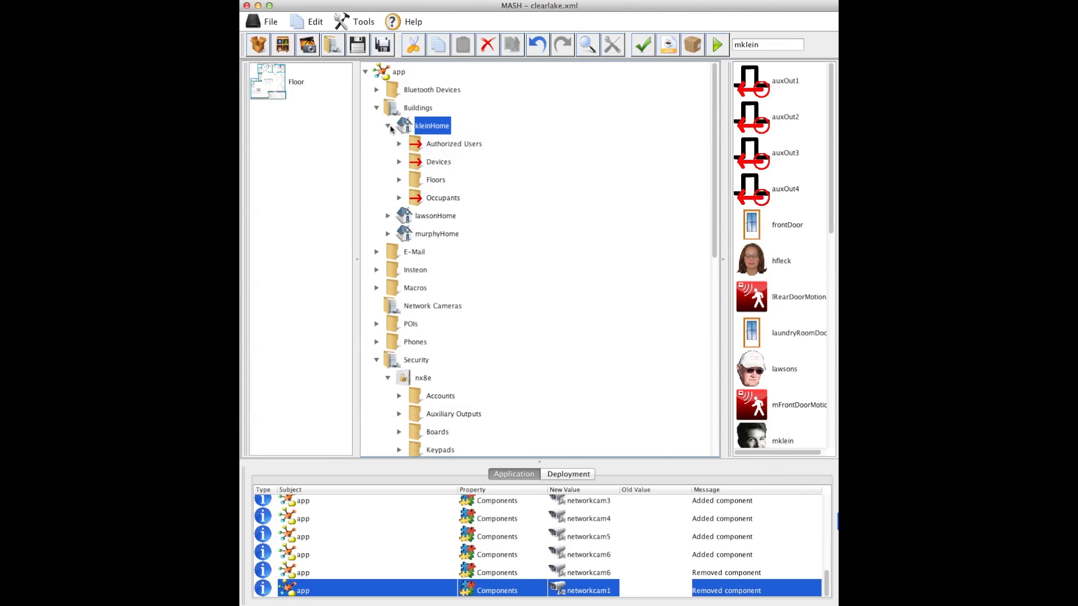
{"action": "left_click", "coordinate": [422, 147]}
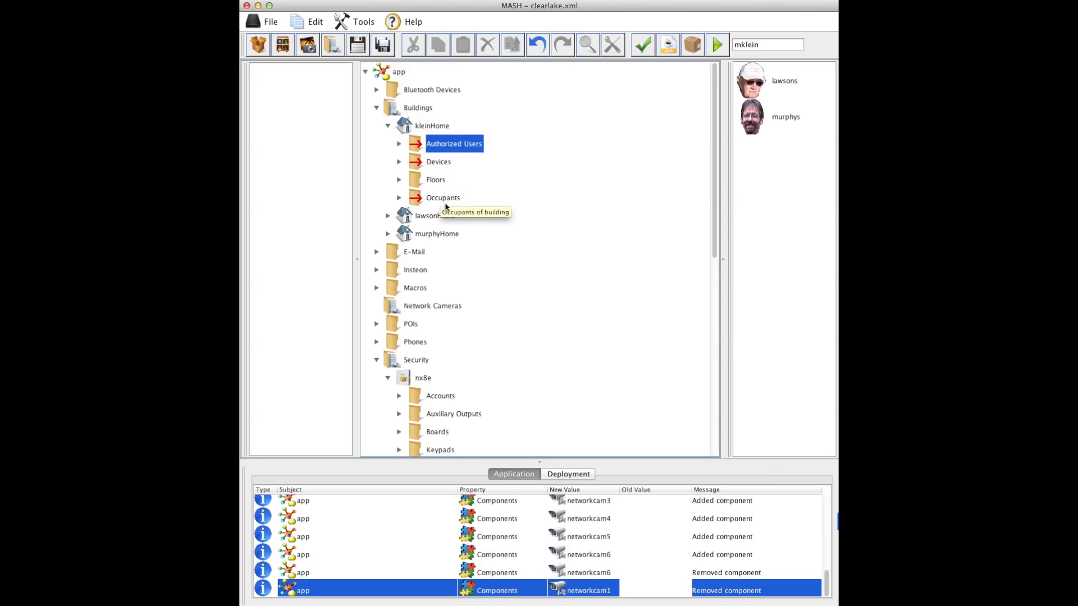
{"action": "left_click", "coordinate": [409, 126]}
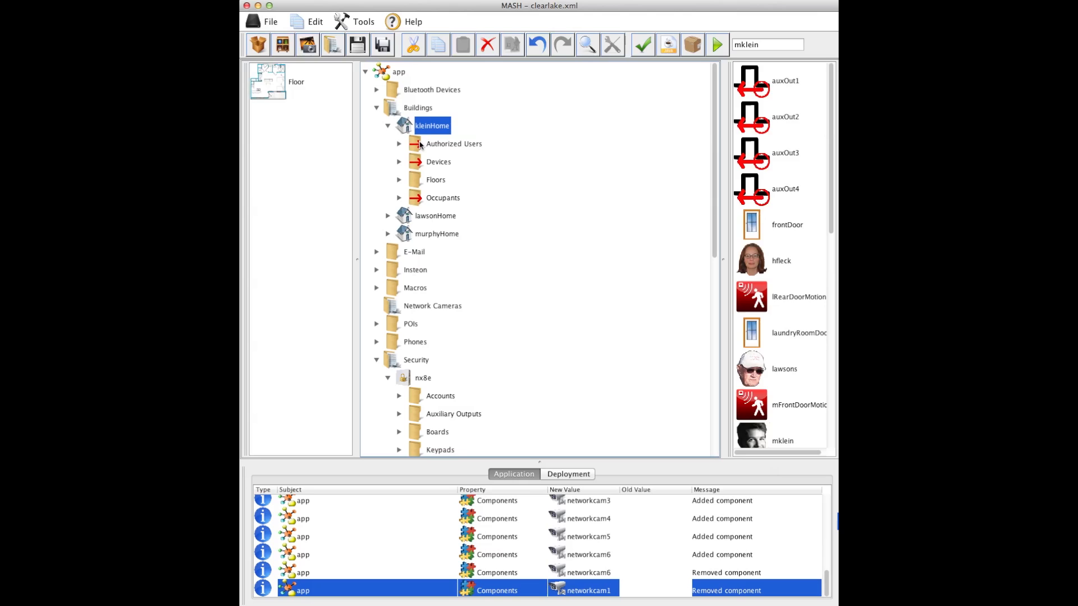
{"action": "left_click", "coordinate": [420, 145]}
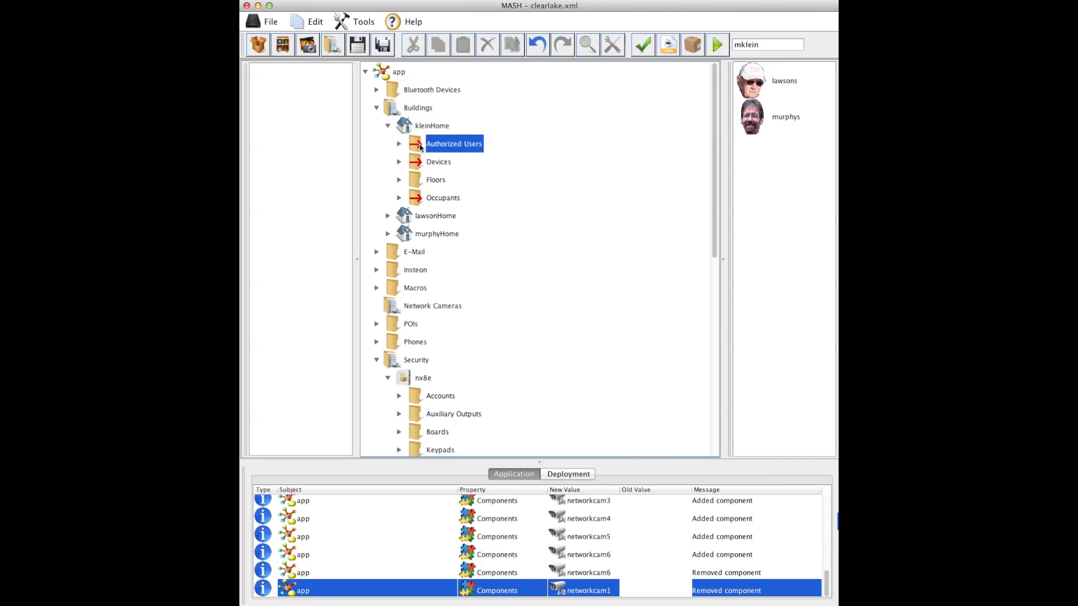
{"action": "left_click", "coordinate": [415, 161]}
{"action": "left_click", "coordinate": [398, 162]}
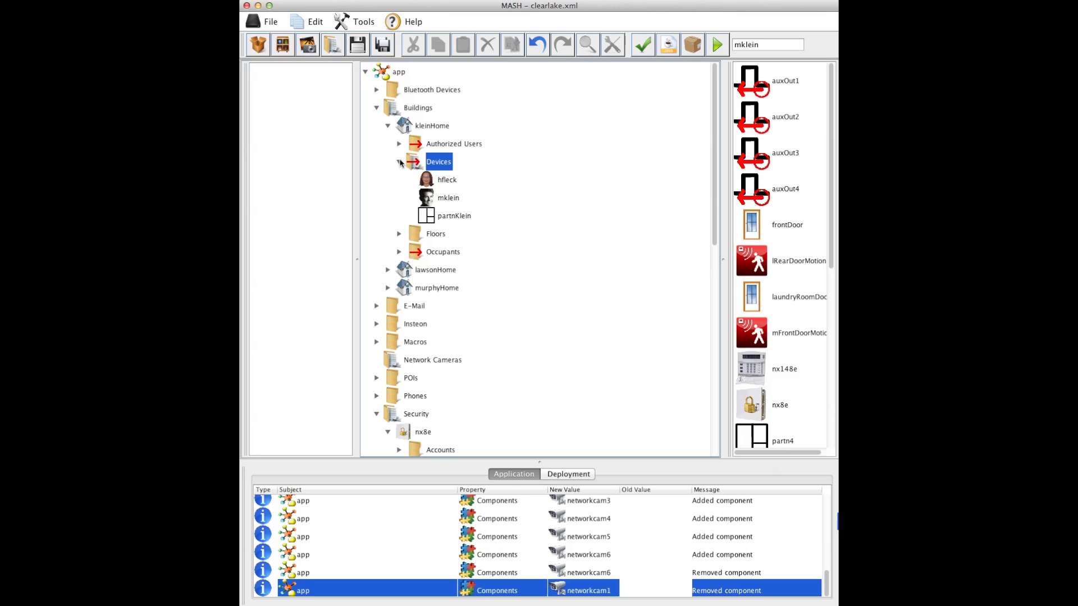
{"action": "left_click", "coordinate": [399, 162]}
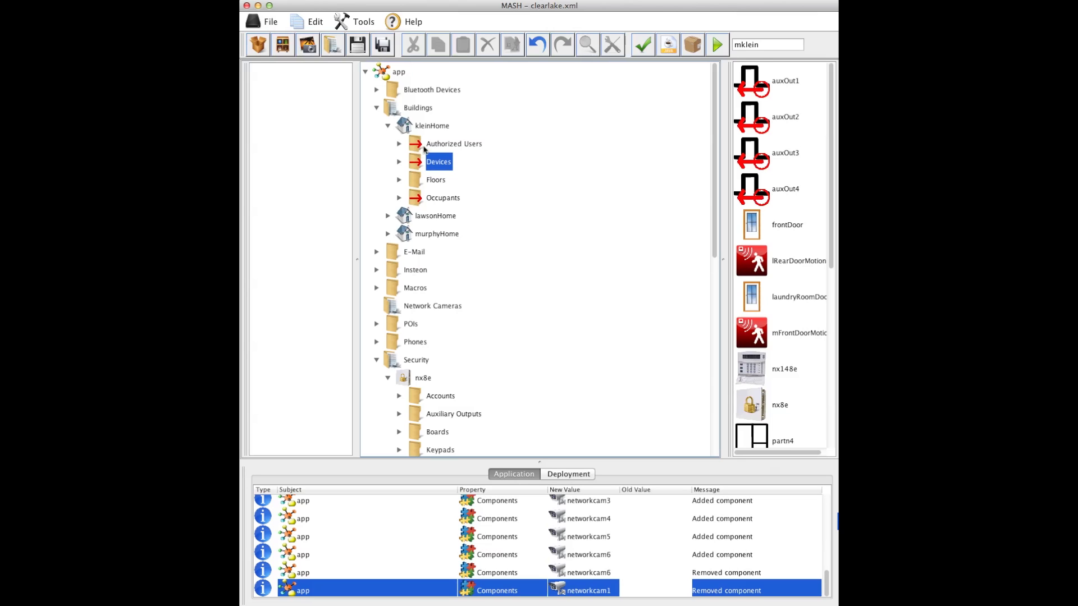
{"action": "left_click", "coordinate": [415, 146]}
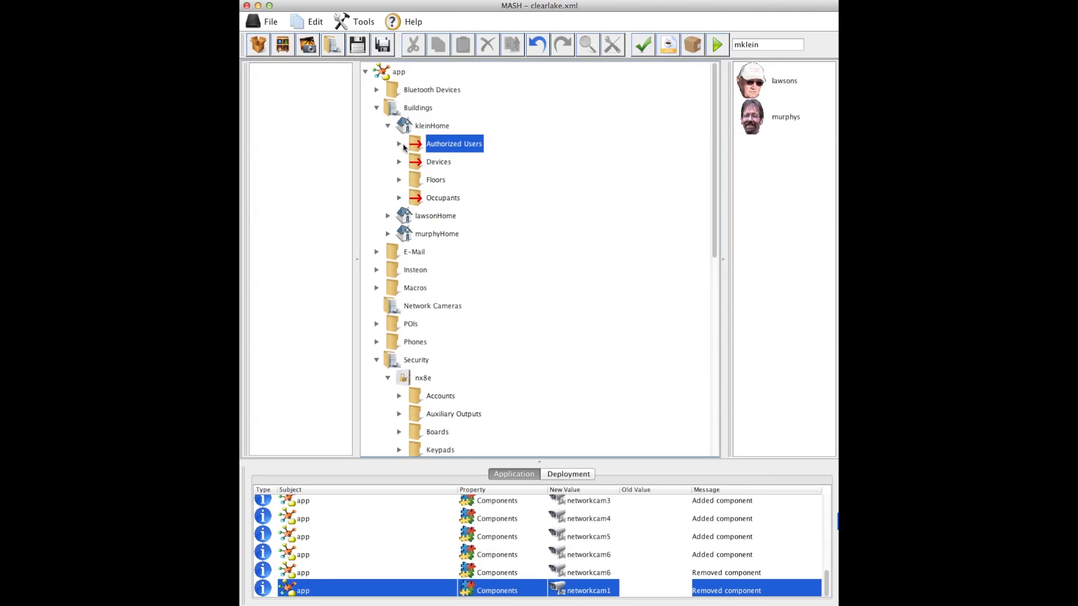
{"action": "left_click", "coordinate": [400, 145]}
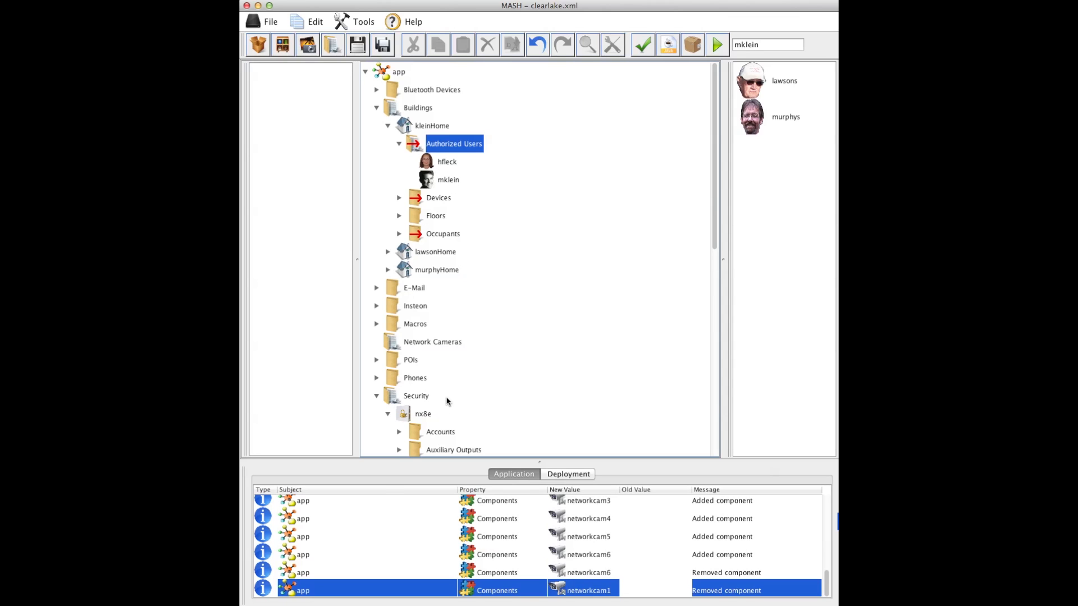
{"action": "left_click", "coordinate": [399, 145]}
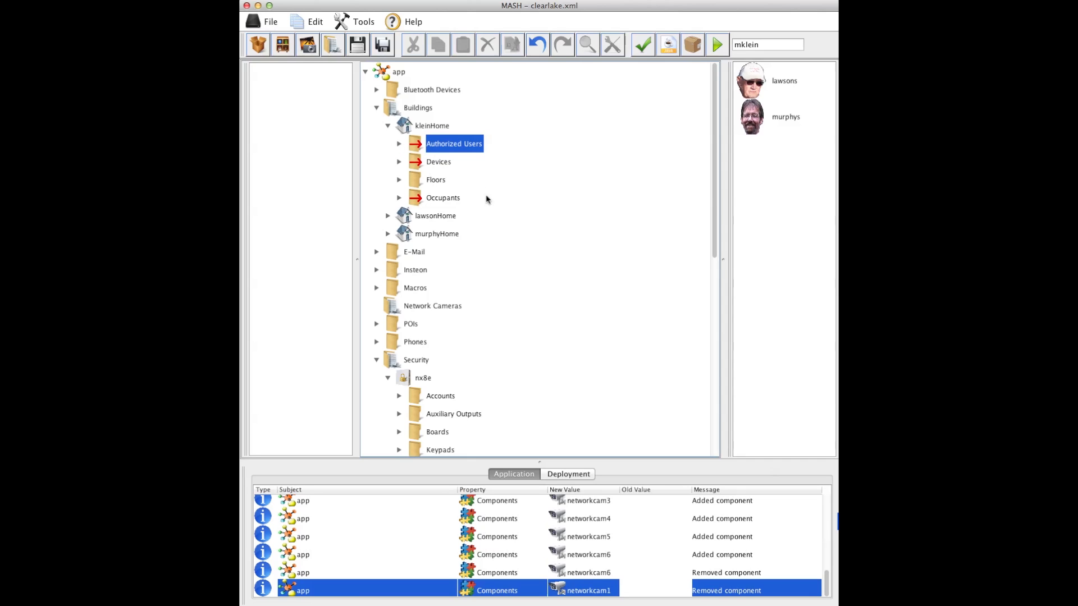
- Expand the home's Floors folder, select floor 1, and check the home's add menu
{"action": "left_click", "coordinate": [399, 180]}
{"action": "left_click", "coordinate": [433, 198]}
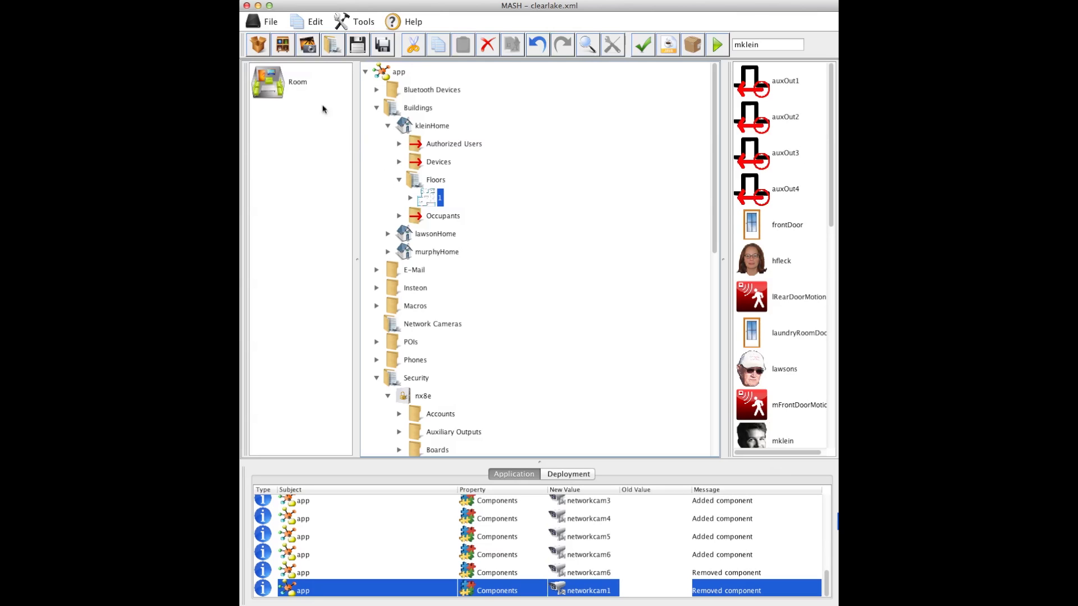
{"action": "left_click", "coordinate": [407, 126]}
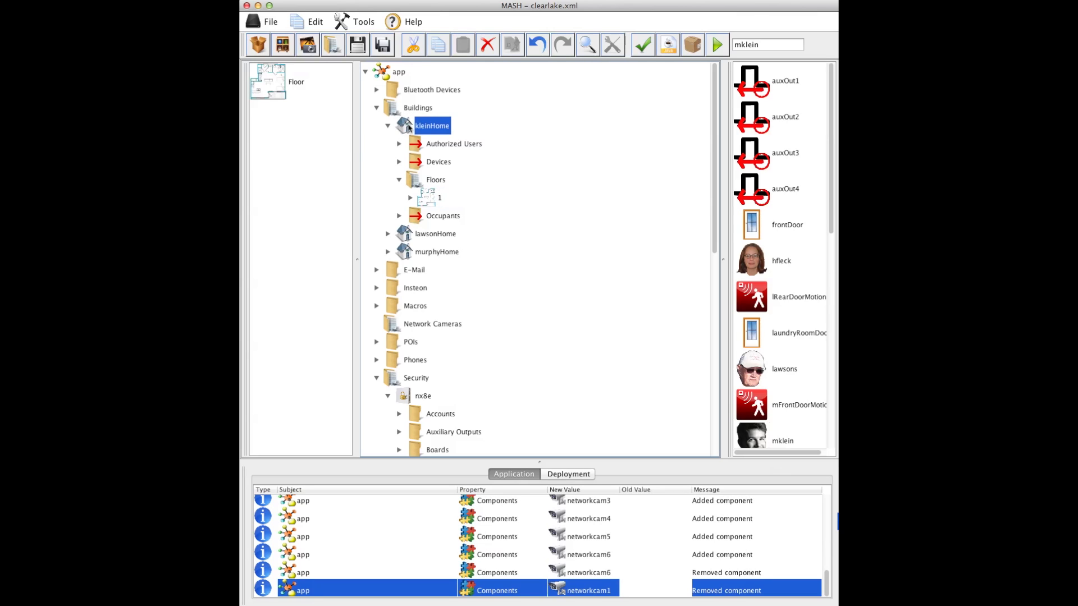
{"action": "right_click", "coordinate": [405, 125]}
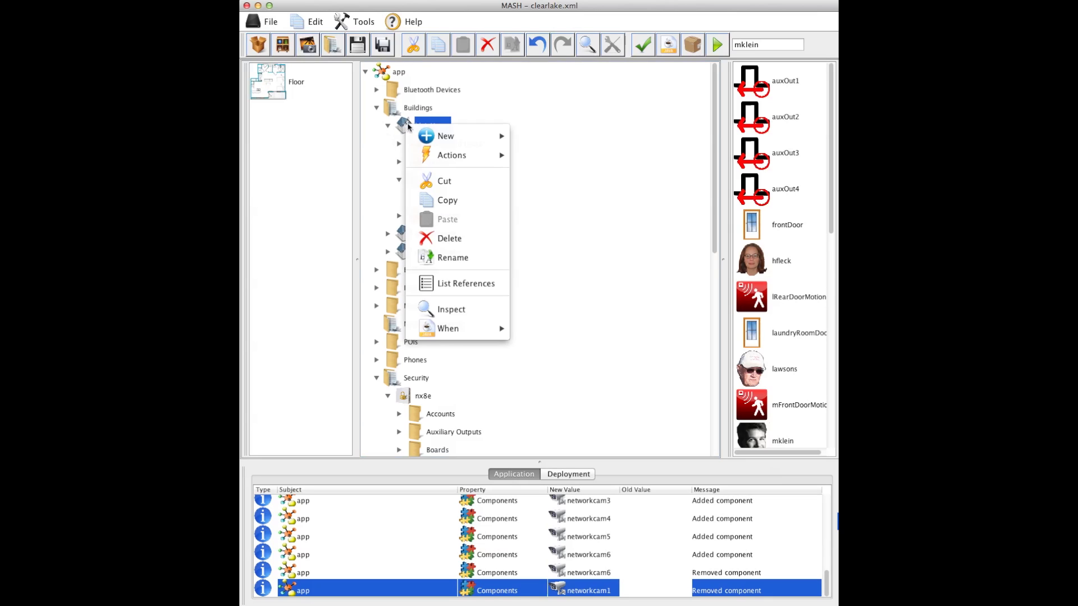
{"action": "left_click", "coordinate": [565, 225]}
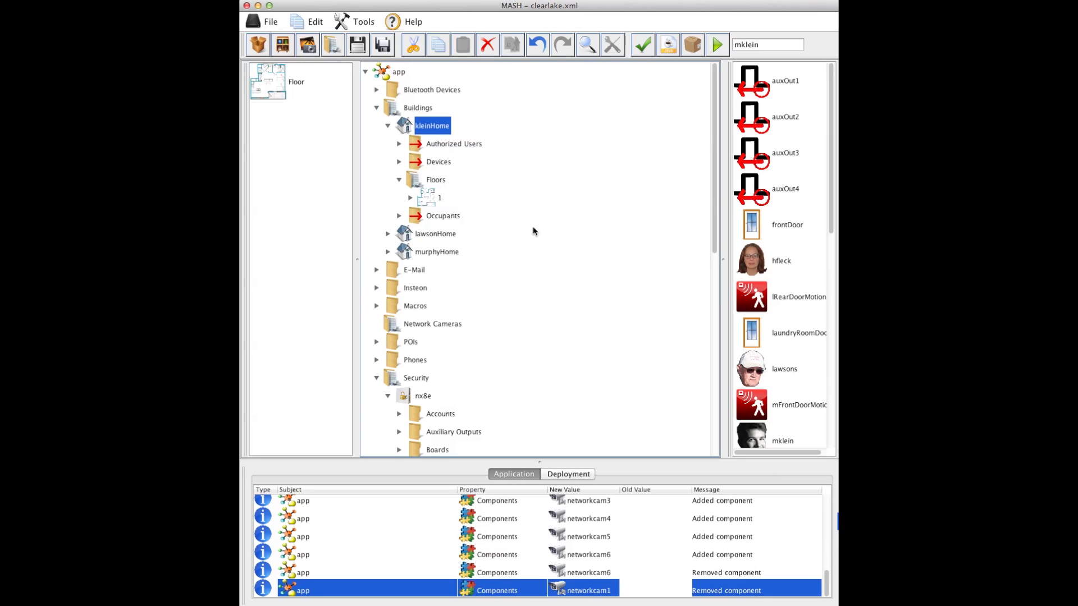
- Collapse Floors, expand Devices, and select the first listed user
{"action": "left_click", "coordinate": [399, 180]}
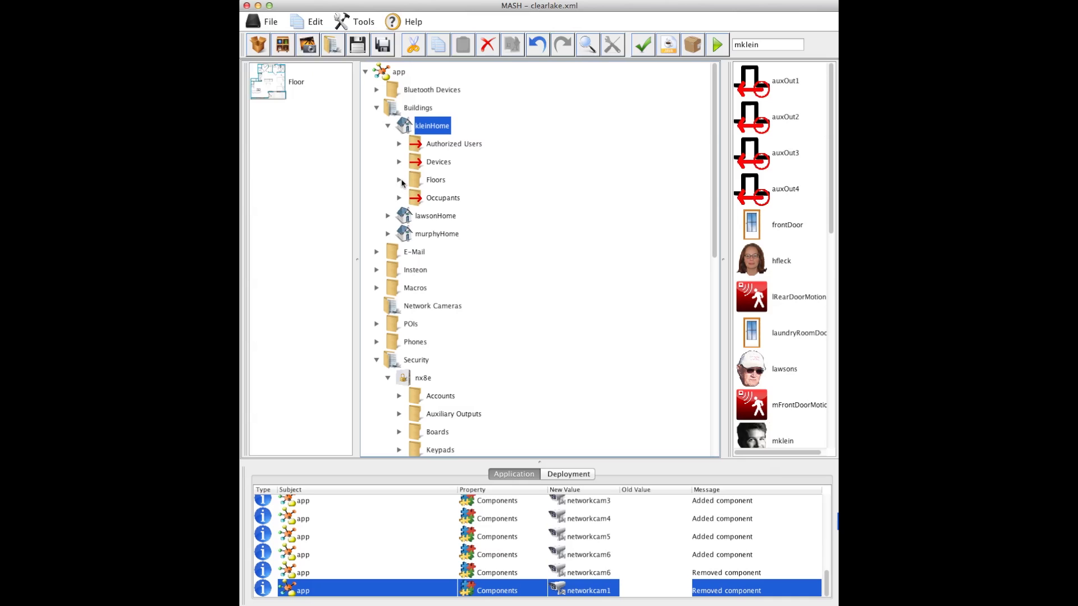
{"action": "left_click", "coordinate": [399, 162]}
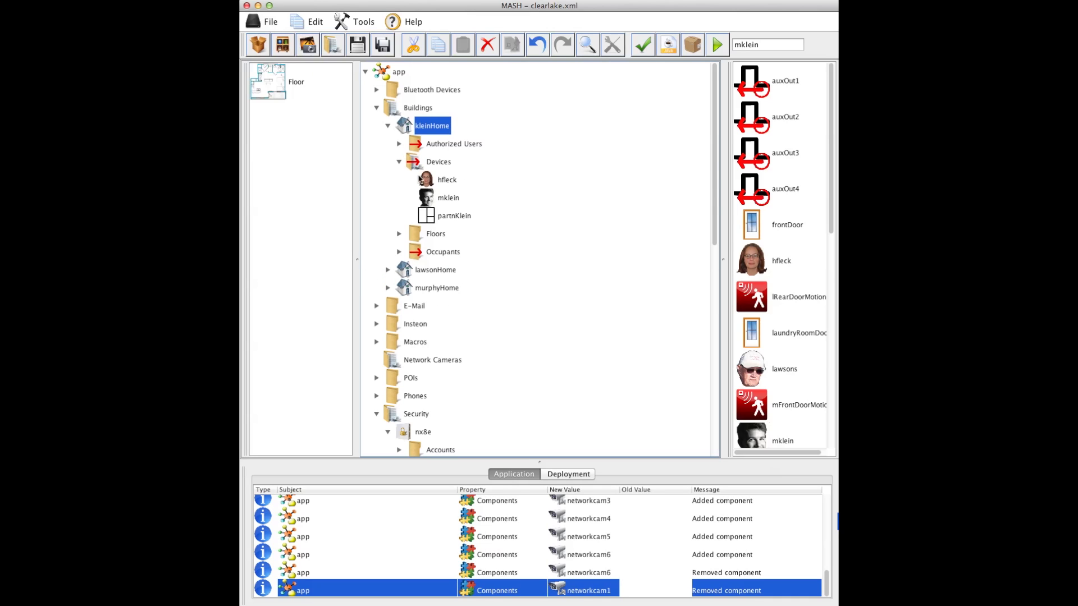
{"action": "left_click", "coordinate": [435, 180]}
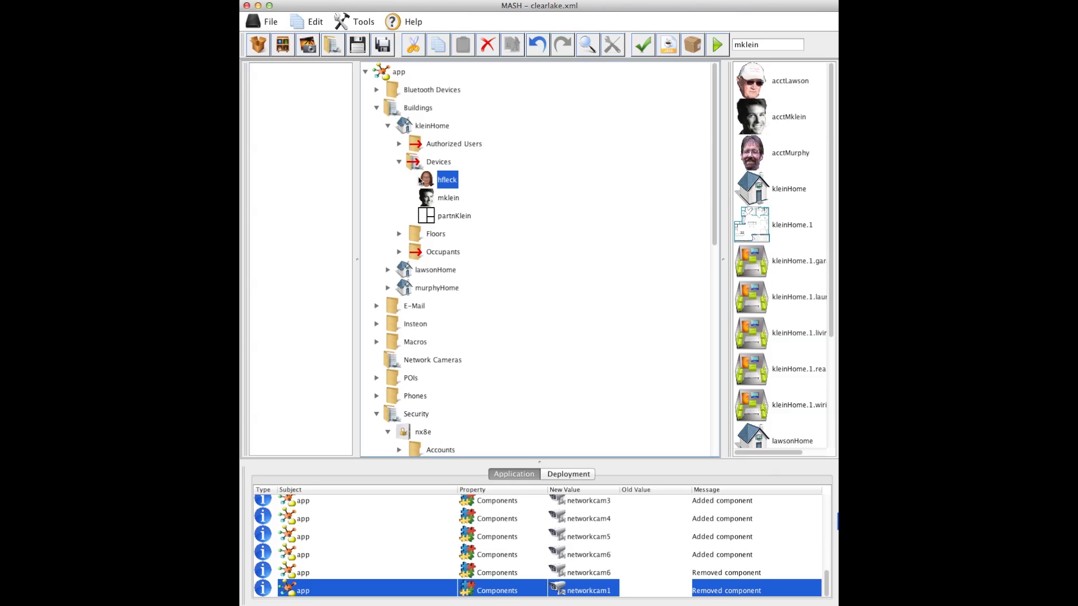
- Open the first device user's context menu, cancel an accidental rename, and reach the When event list
{"action": "right_click", "coordinate": [430, 183]}
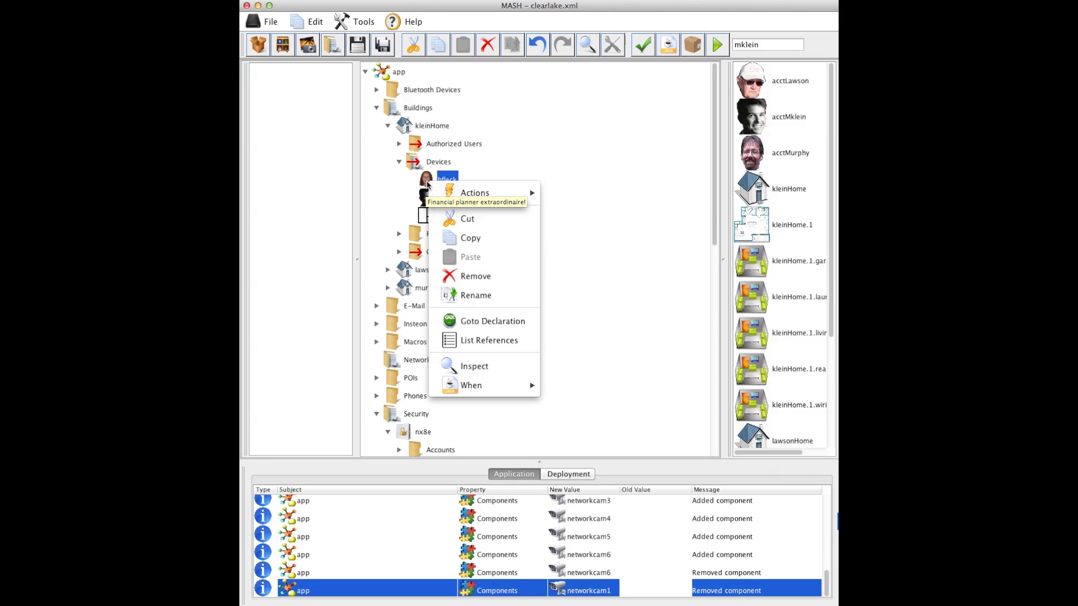
{"action": "mouse_move", "coordinate": [495, 384]}
{"action": "mouse_move", "coordinate": [456, 197]}
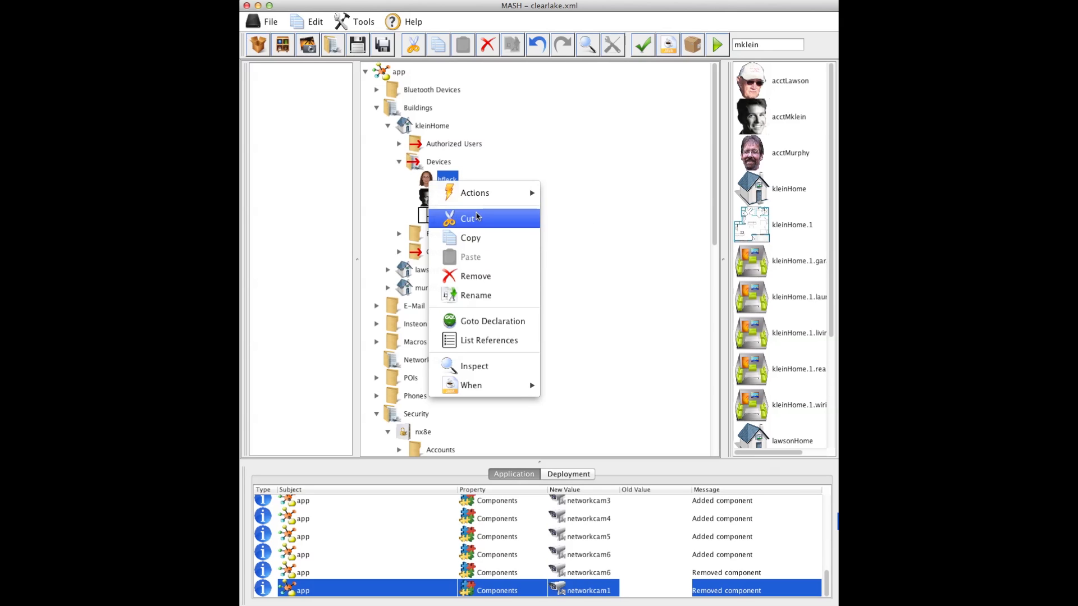
{"action": "left_click", "coordinate": [607, 285]}
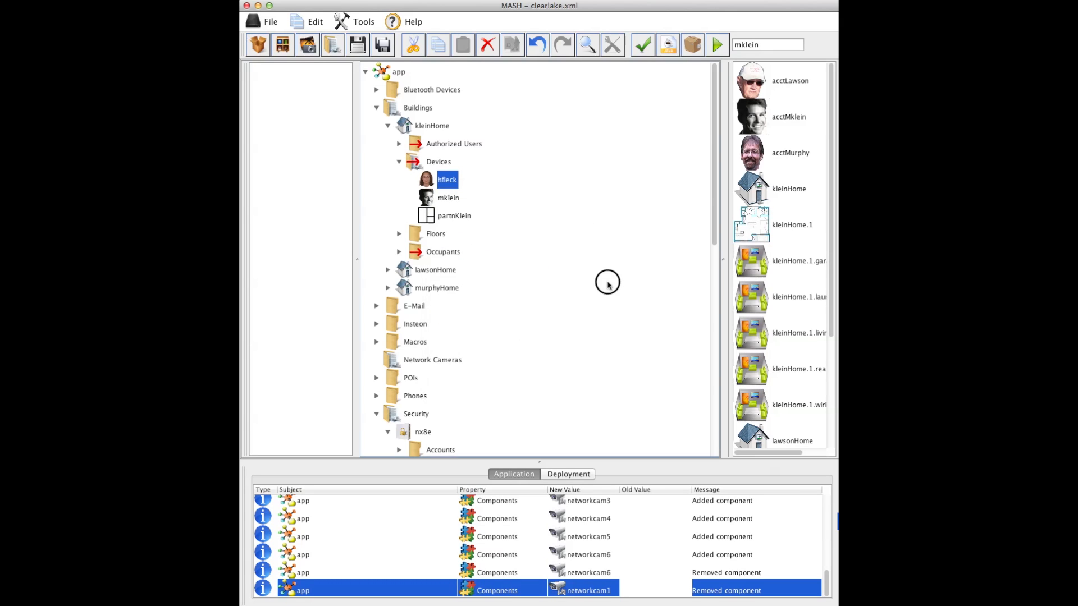
{"action": "left_click", "coordinate": [448, 179]}
{"action": "left_click", "coordinate": [547, 234]}
{"action": "right_click", "coordinate": [455, 183]}
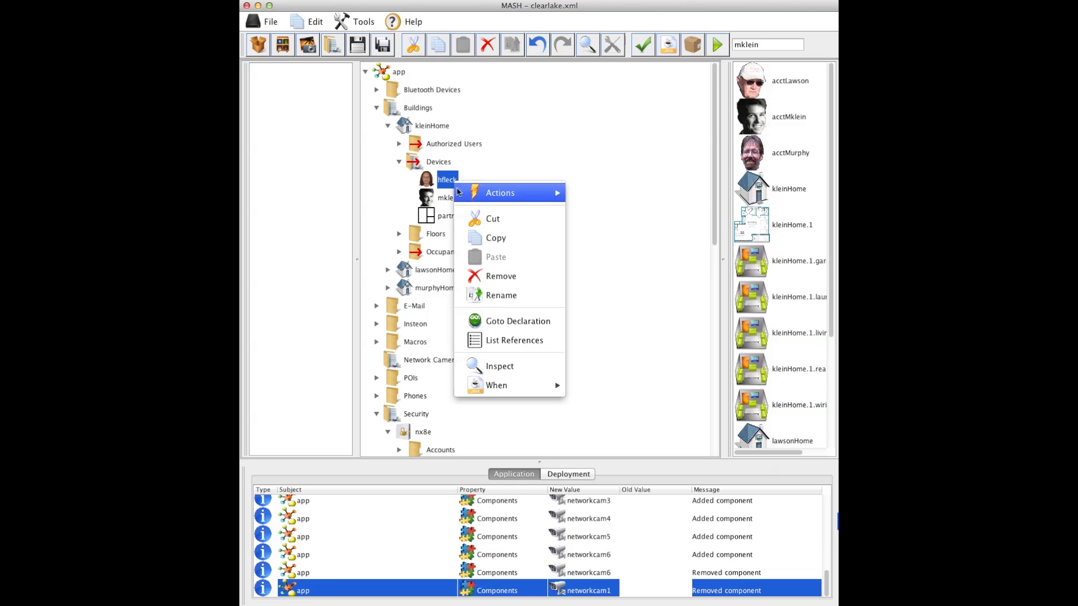
{"action": "mouse_move", "coordinate": [539, 393]}
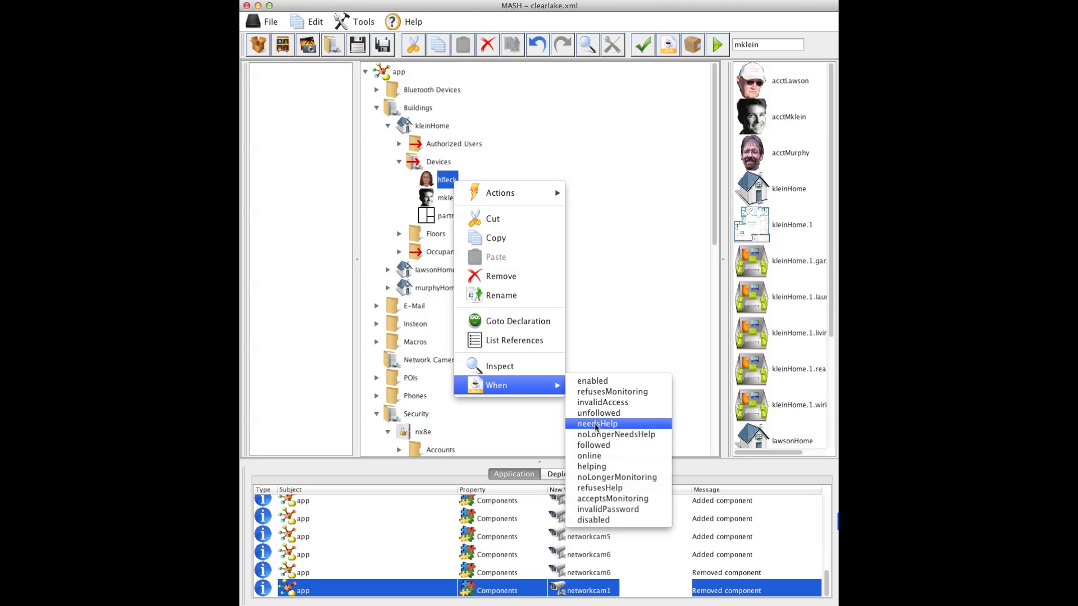
- Choose needsHelp to create the handler, then expand the user's Event Handlers to find it
{"action": "left_click", "coordinate": [609, 425]}
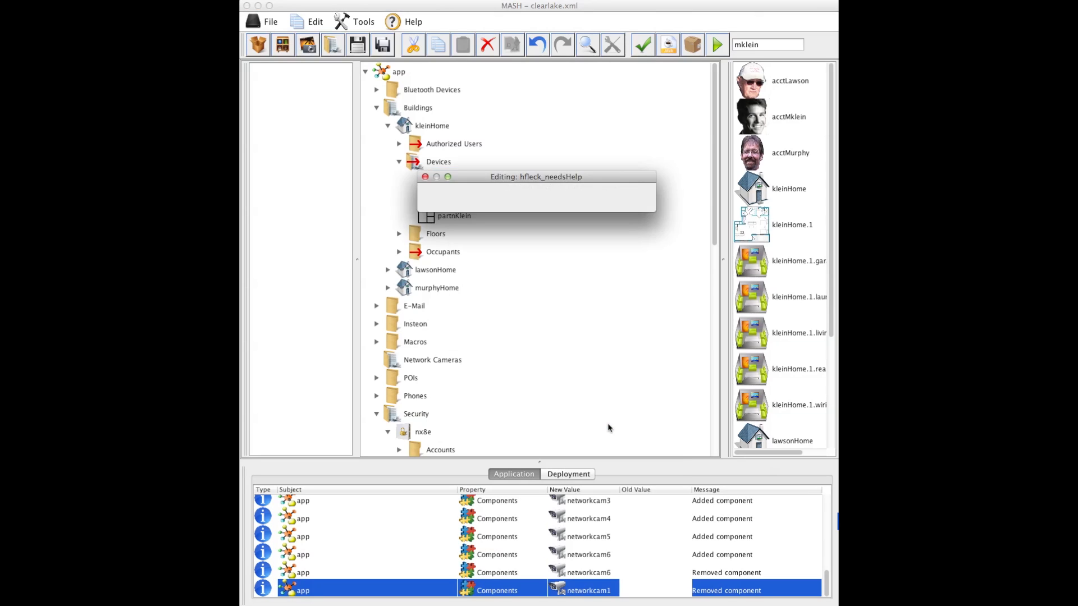
{"action": "left_click_drag", "start_coordinate": [572, 179], "coordinate": [575, 250]}
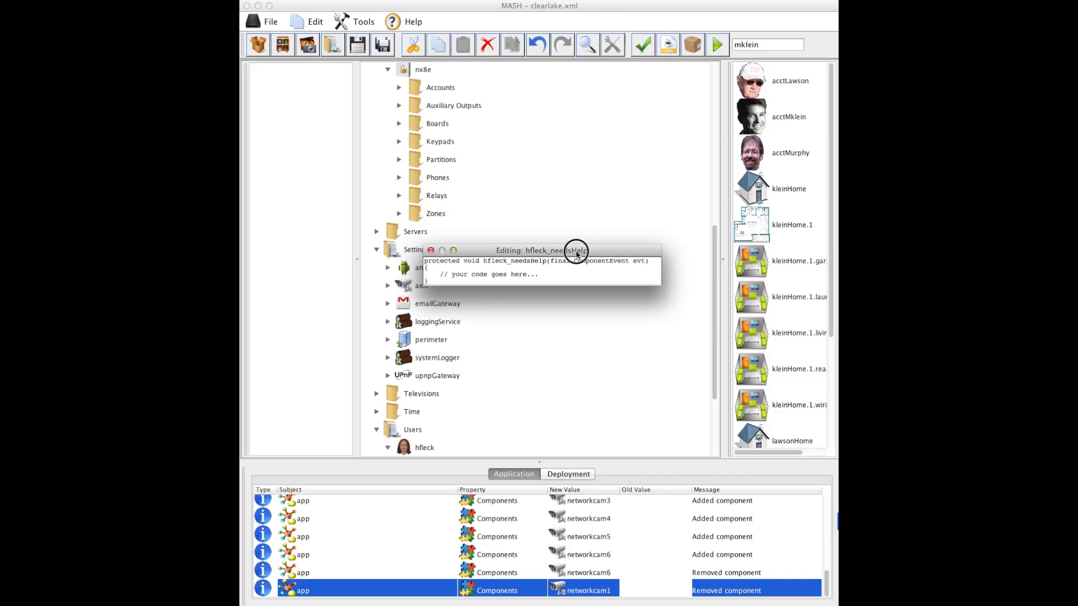
{"action": "scroll", "coordinate": [570, 150], "scroll_direction": "down", "scroll_amount": 5}
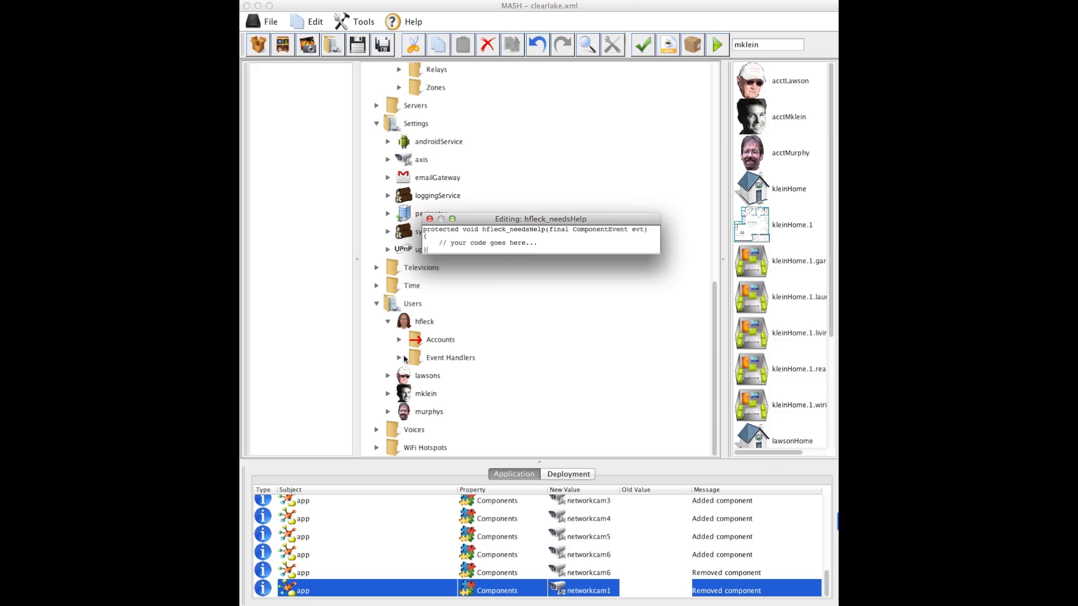
{"action": "left_click", "coordinate": [399, 357]}
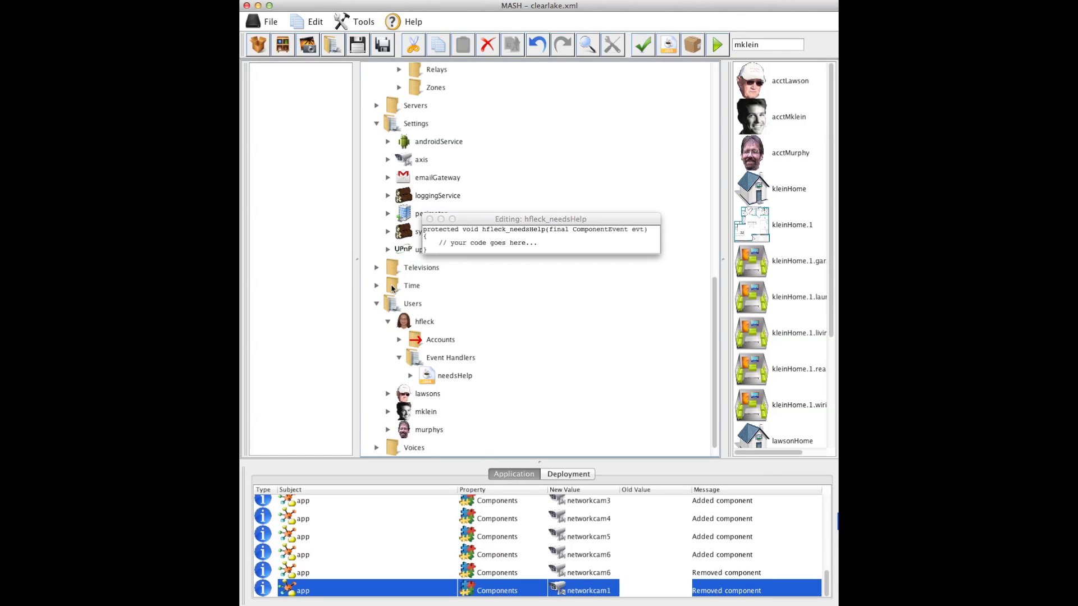
{"action": "left_click", "coordinate": [419, 321]}
{"action": "scroll", "coordinate": [485, 162], "scroll_direction": "up", "scroll_amount": 8}
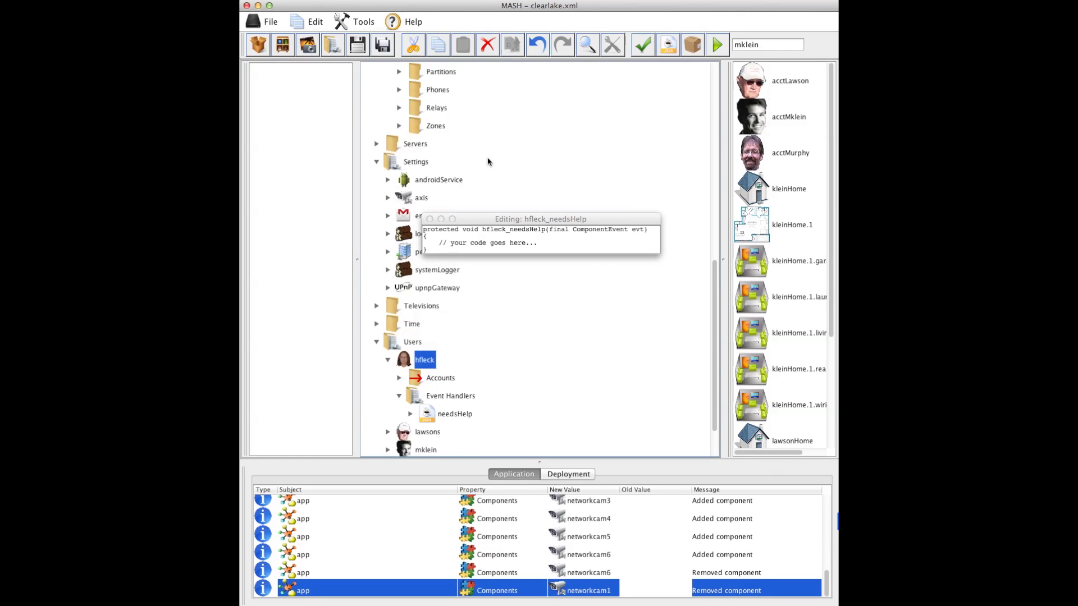
- Reposition and enlarge the code editor to review the placeholder stub, then close it
{"action": "left_click_drag", "start_coordinate": [501, 219], "coordinate": [513, 190]}
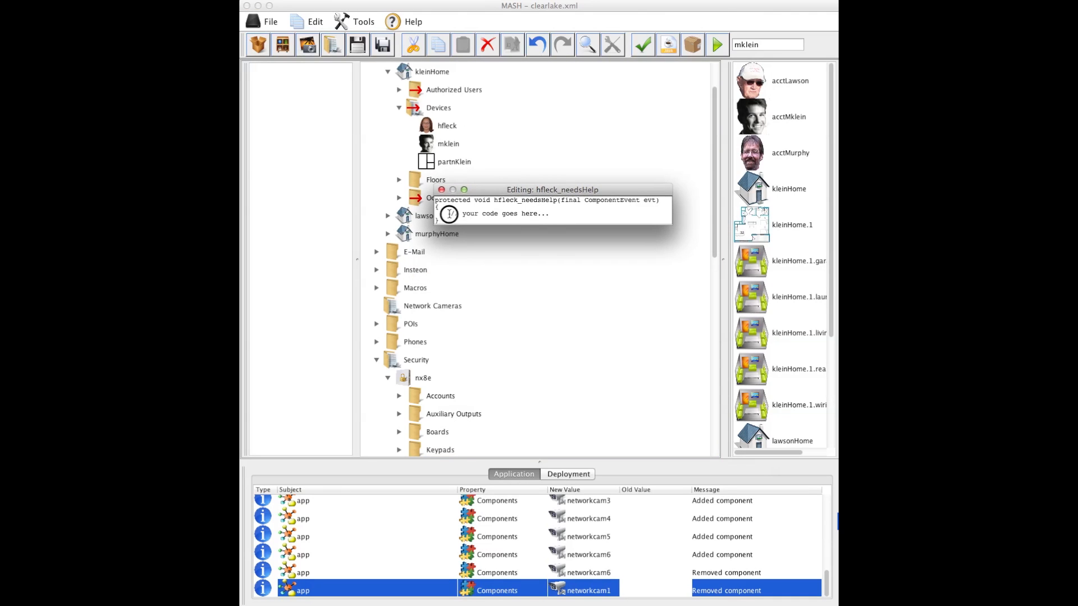
{"action": "left_click_drag", "start_coordinate": [444, 212], "coordinate": [563, 216]}
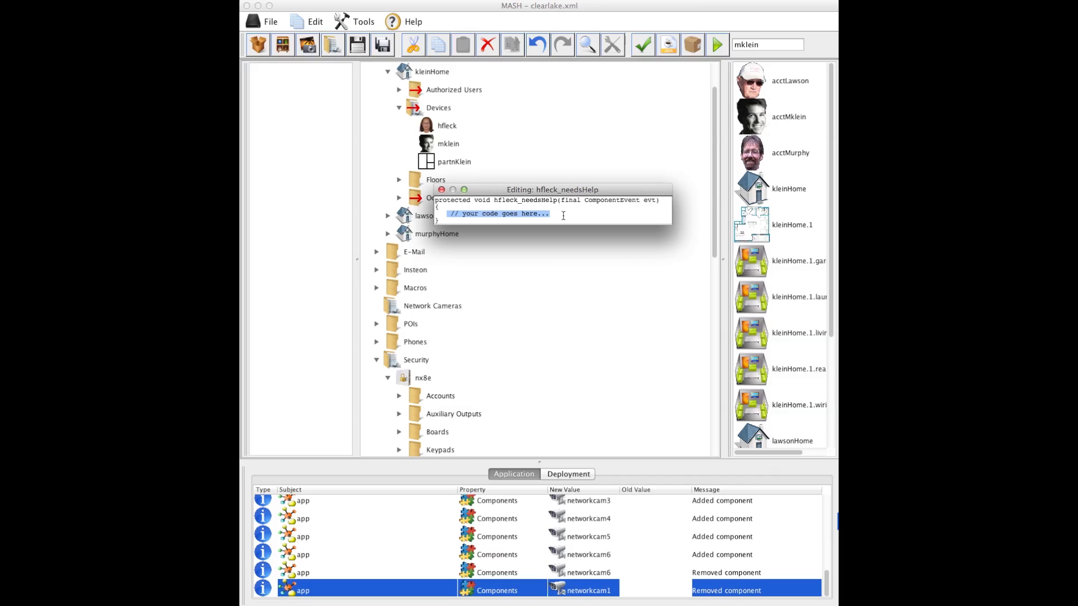
{"action": "left_click_drag", "start_coordinate": [497, 189], "coordinate": [455, 201]}
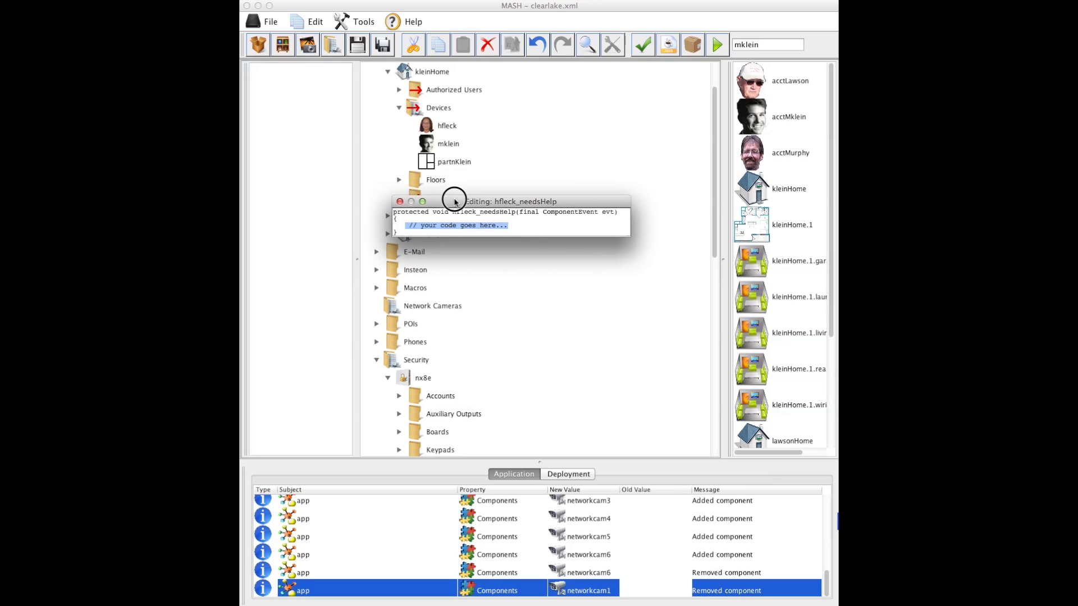
{"action": "left_click_drag", "start_coordinate": [629, 236], "coordinate": [652, 265]}
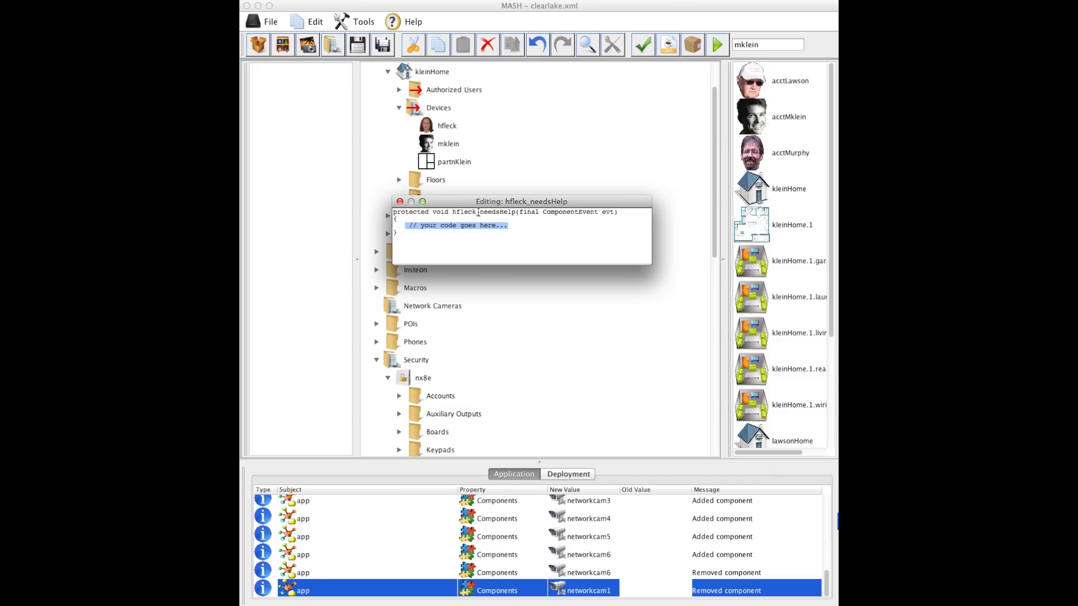
{"action": "left_click_drag", "start_coordinate": [462, 209], "coordinate": [542, 195]}
{"action": "left_click", "coordinate": [449, 194]}
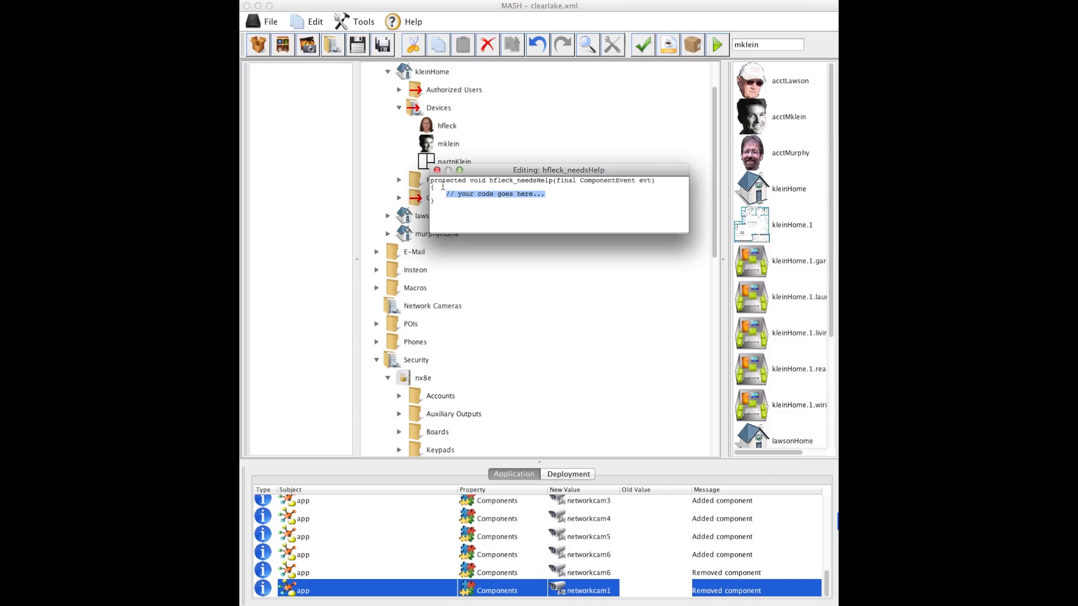
{"action": "left_click", "coordinate": [436, 171]}
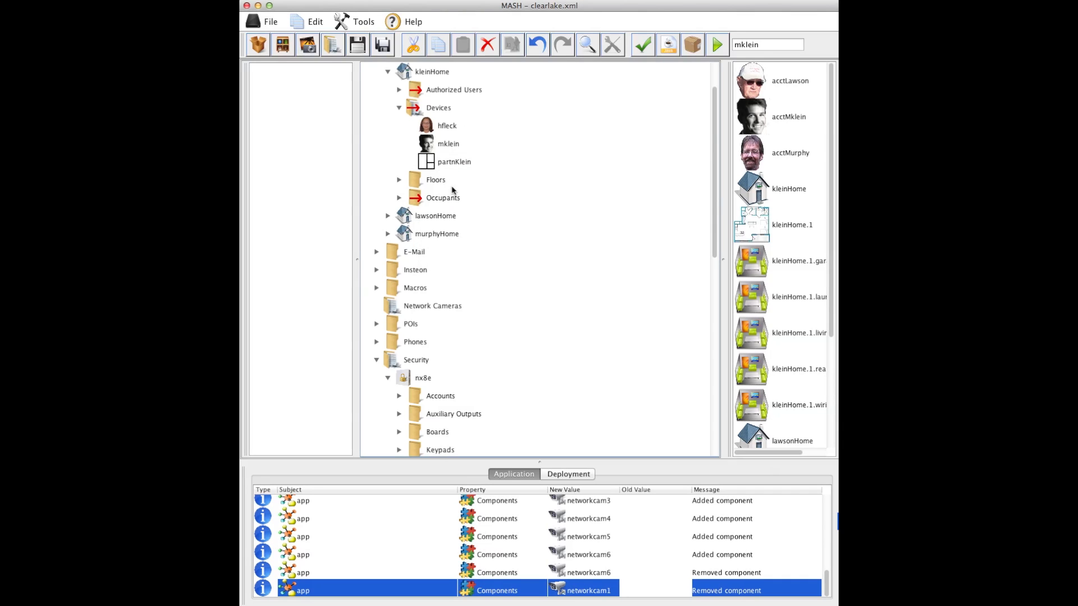
- Open the Settings folder and browse loggingService, systemLogger, upnpGateway, androidService and axis
{"action": "scroll", "coordinate": [452, 255], "scroll_direction": "down", "scroll_amount": 10}
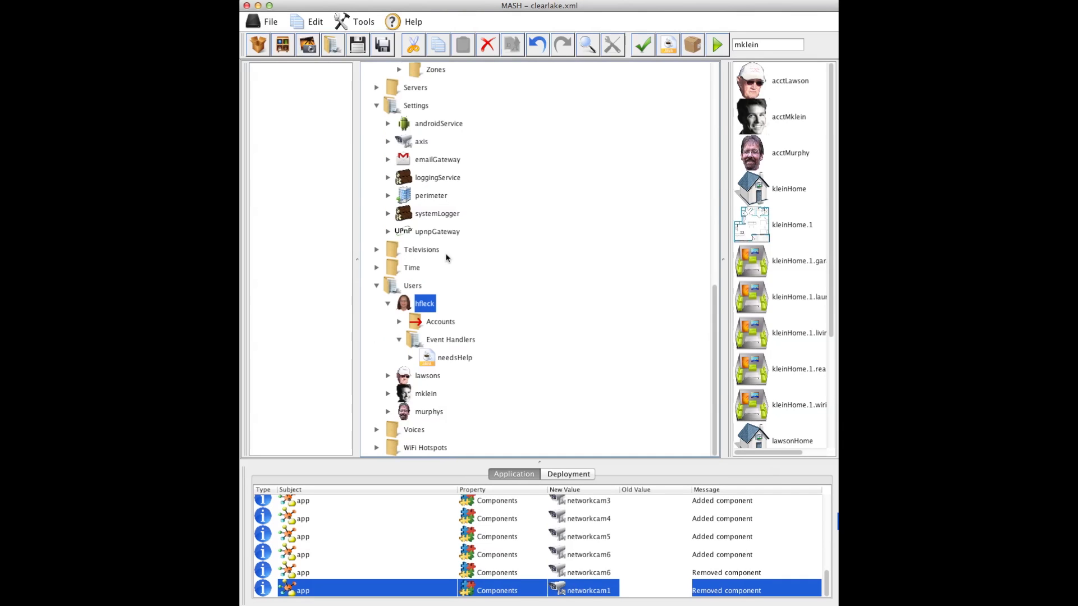
{"action": "right_click", "coordinate": [423, 304]}
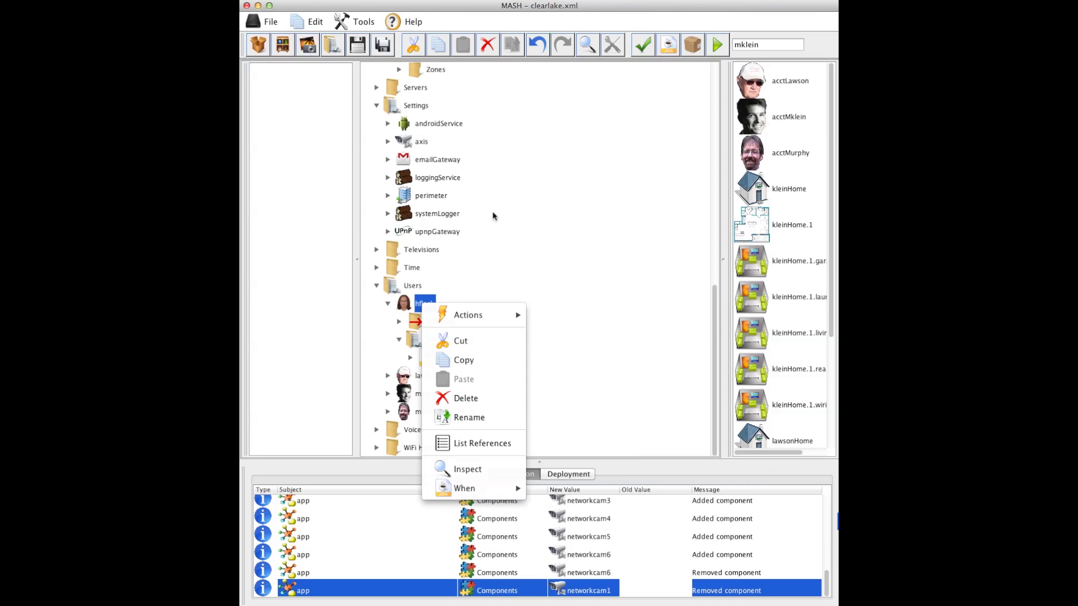
{"action": "left_click", "coordinate": [506, 201]}
{"action": "left_click", "coordinate": [414, 107]}
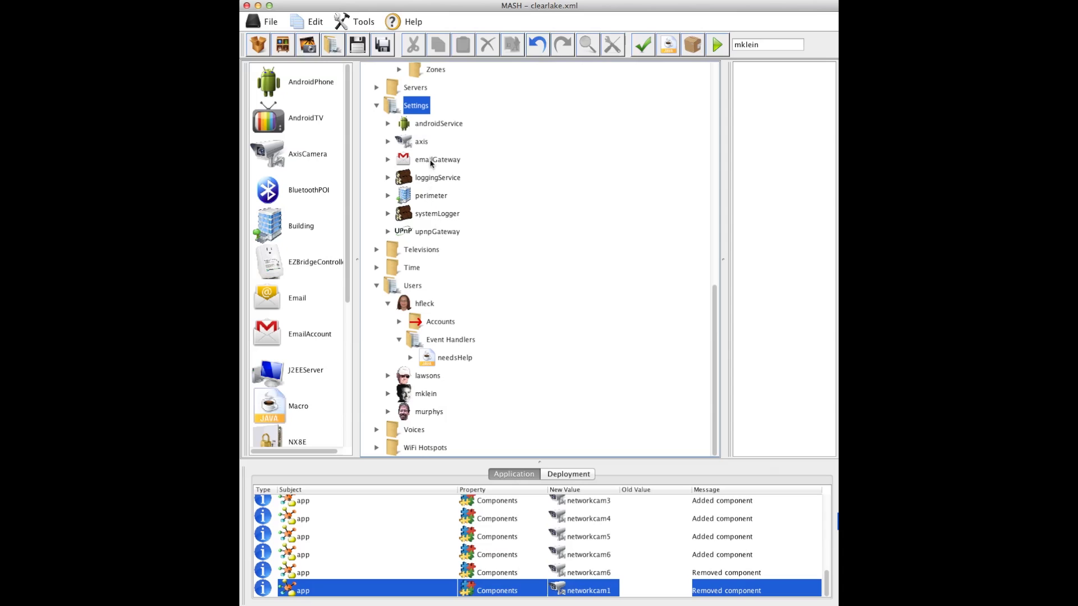
{"action": "left_click", "coordinate": [427, 178]}
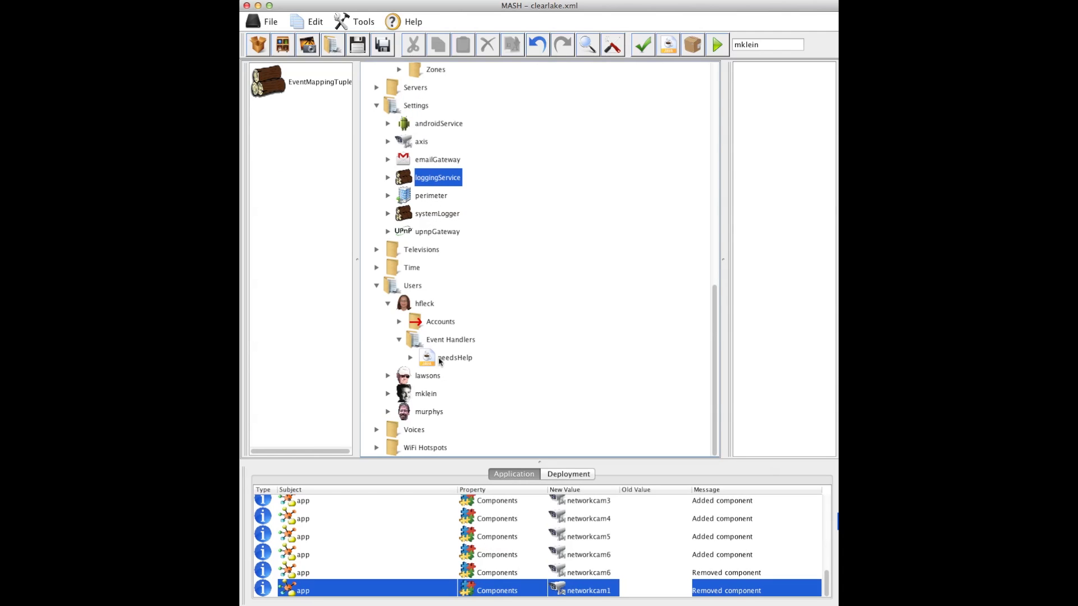
{"action": "left_click", "coordinate": [425, 217]}
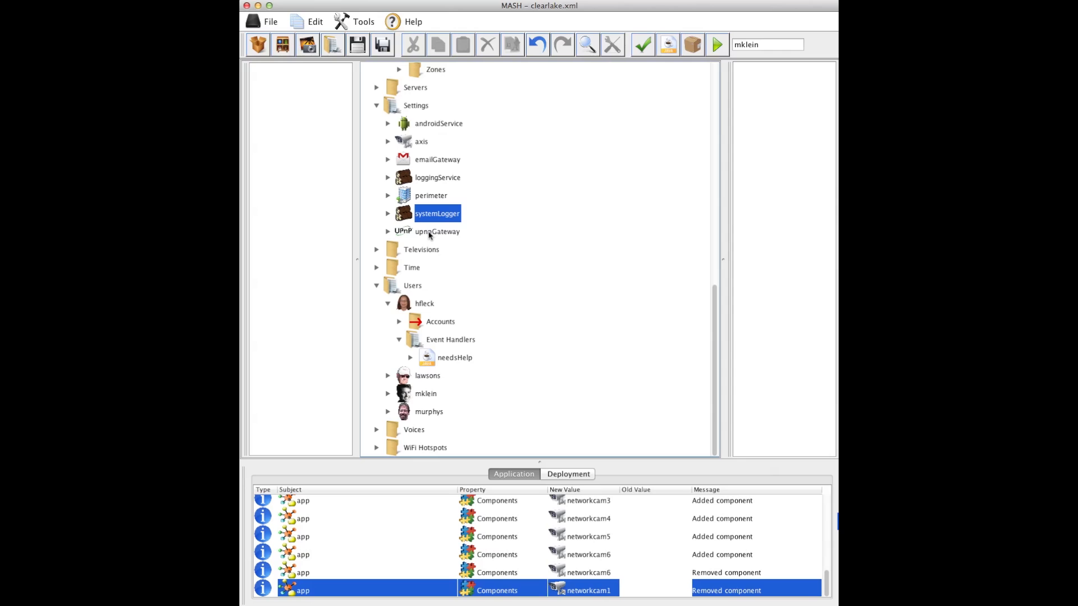
{"action": "left_click", "coordinate": [430, 233]}
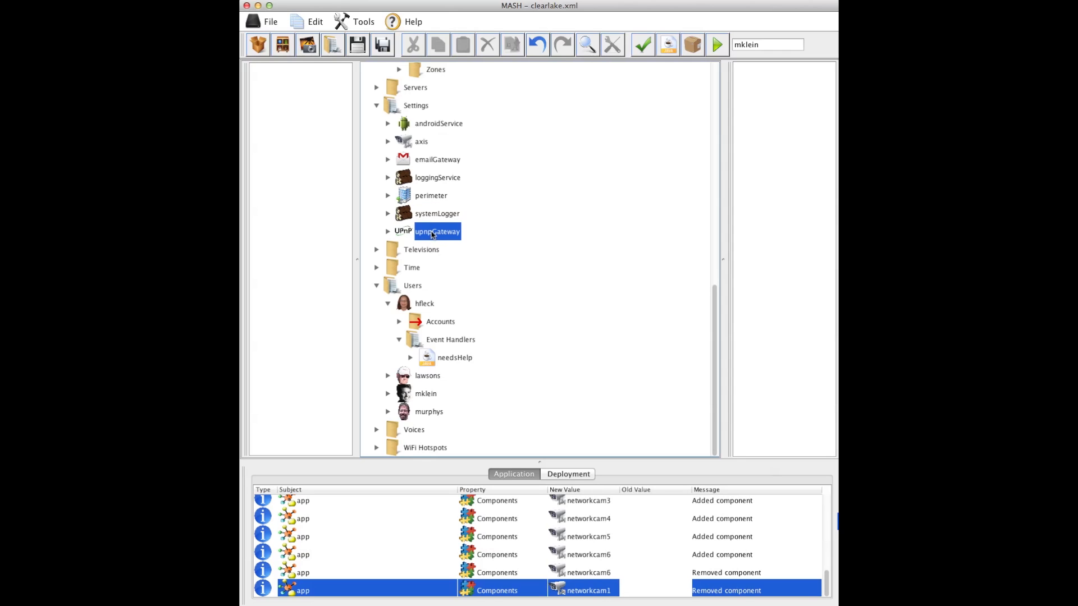
{"action": "left_click", "coordinate": [427, 128]}
{"action": "left_click", "coordinate": [421, 143]}
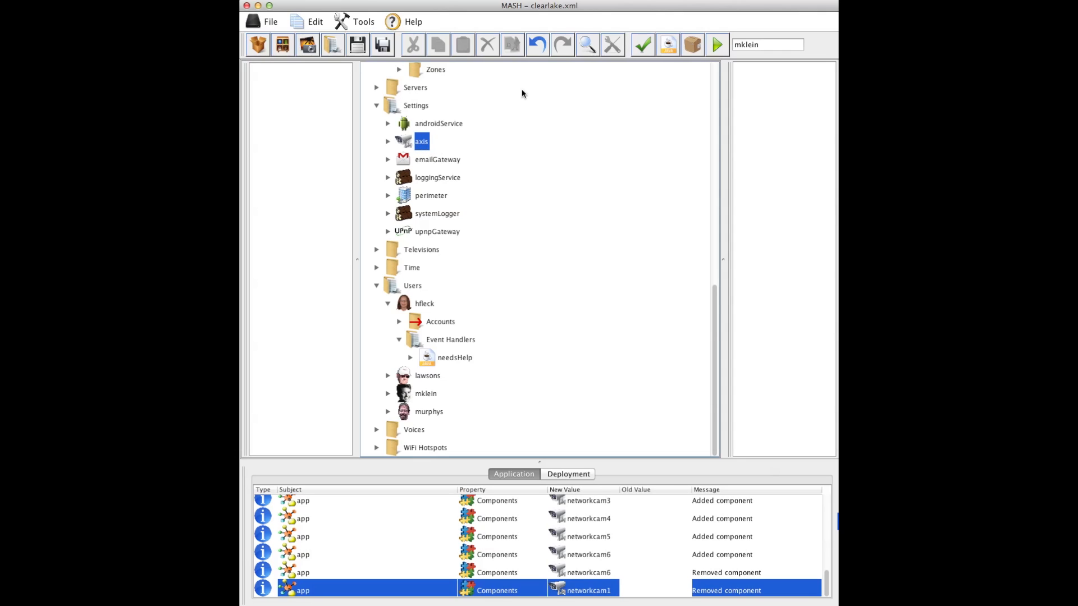
- Inspect androidService through Battery, Connection, Device, Device Policy, Security and Telephony, then close it
{"action": "left_click", "coordinate": [438, 125]}
{"action": "double_click", "coordinate": [435, 124]}
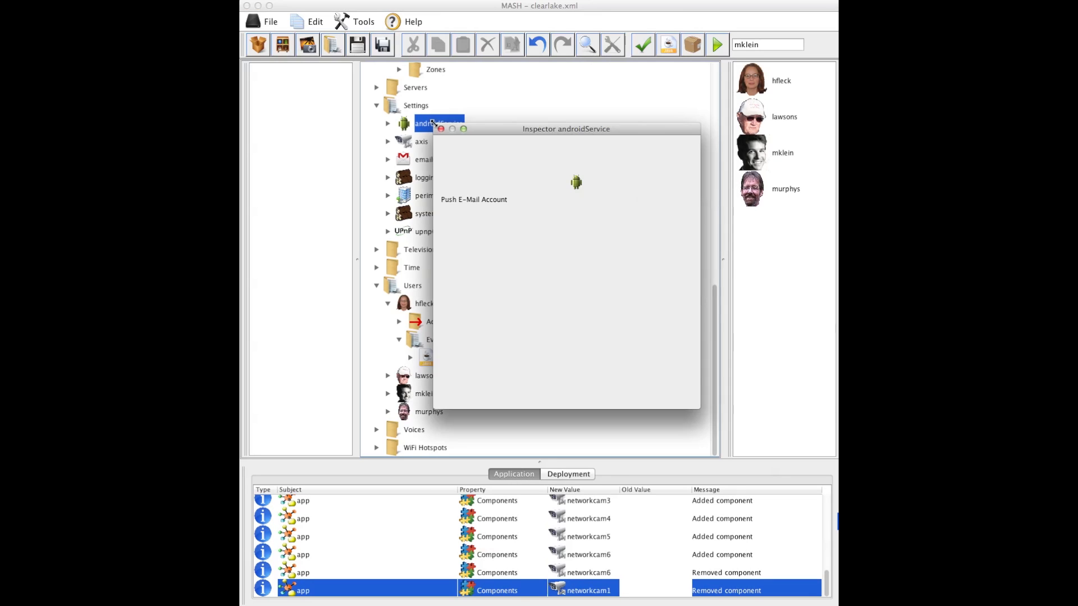
{"action": "left_click", "coordinate": [490, 143]}
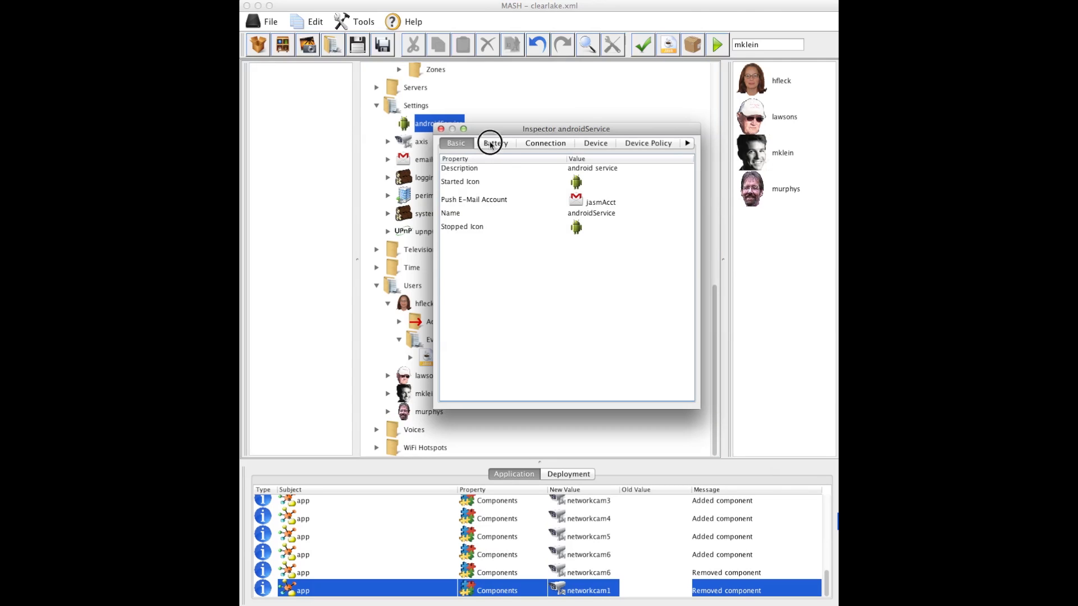
{"action": "left_click", "coordinate": [688, 143]}
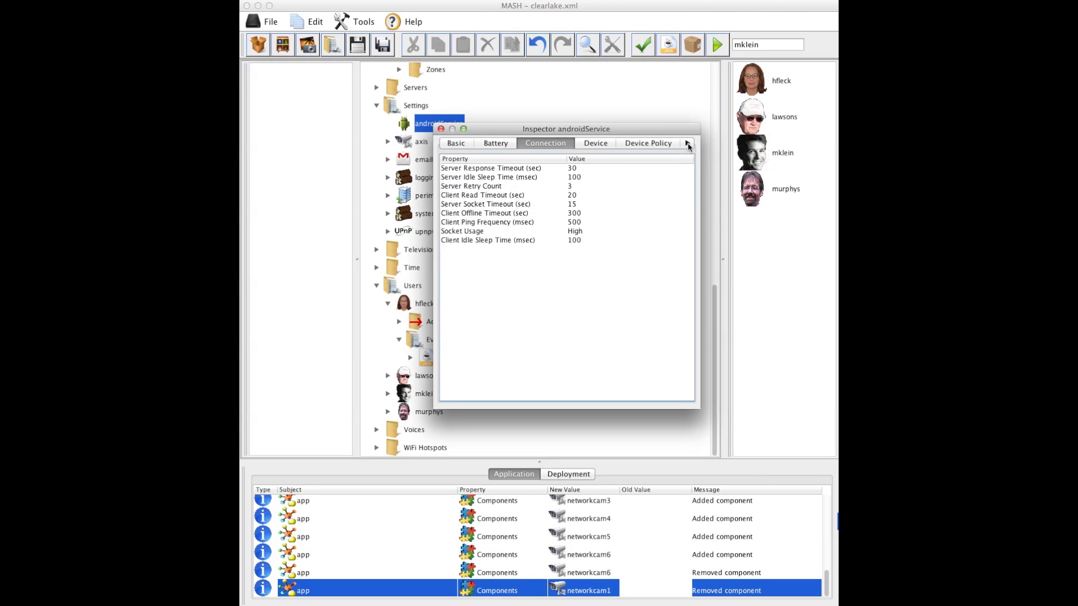
{"action": "left_click", "coordinate": [688, 144]}
{"action": "left_click", "coordinate": [688, 144]}
{"action": "left_click", "coordinate": [688, 144]}
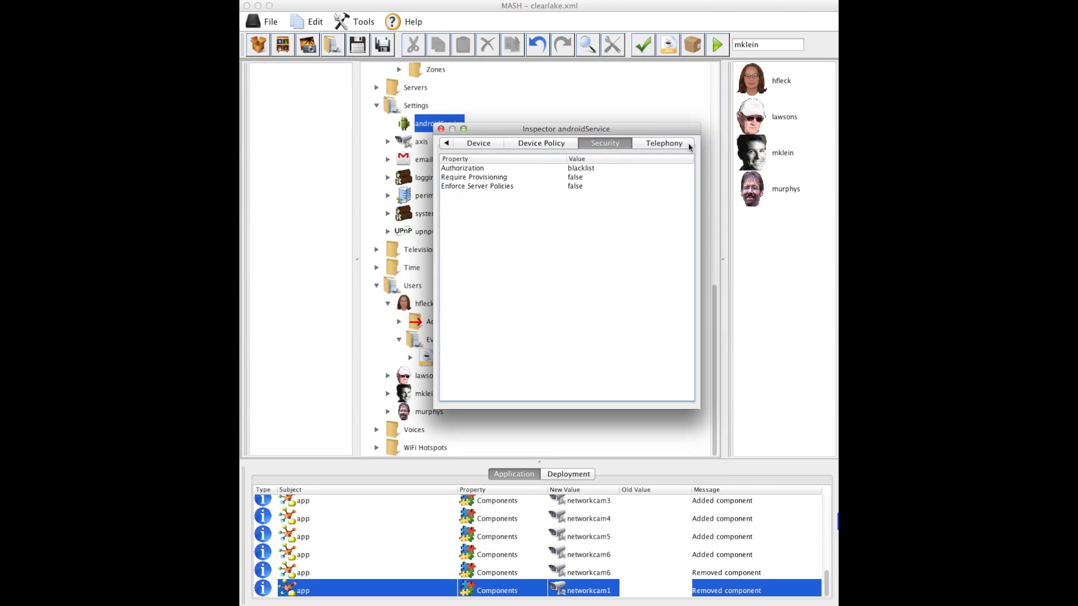
{"action": "left_click", "coordinate": [688, 144]}
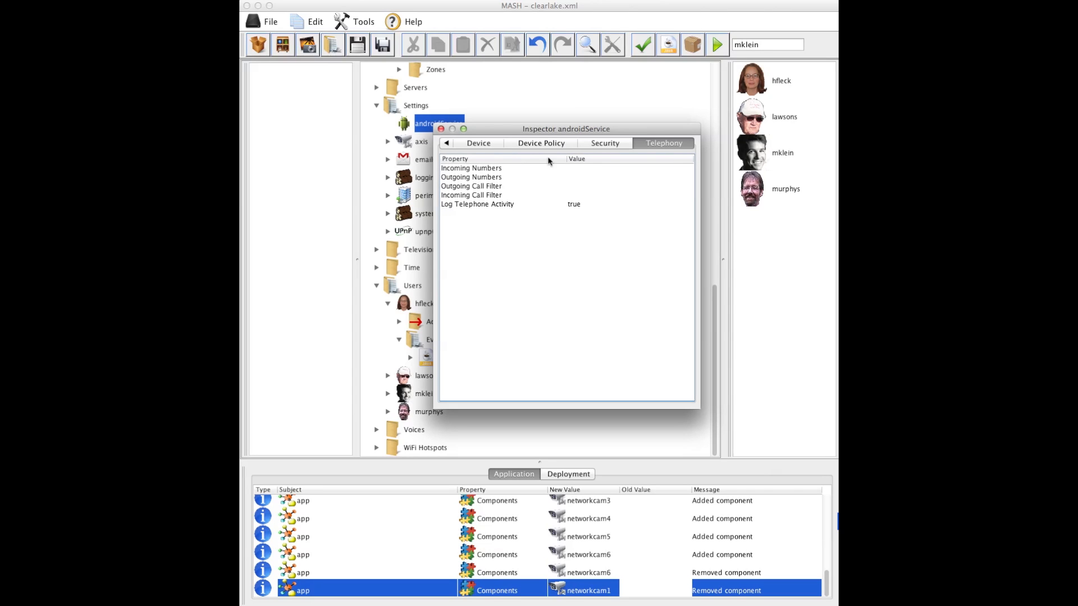
{"action": "left_click", "coordinate": [440, 128]}
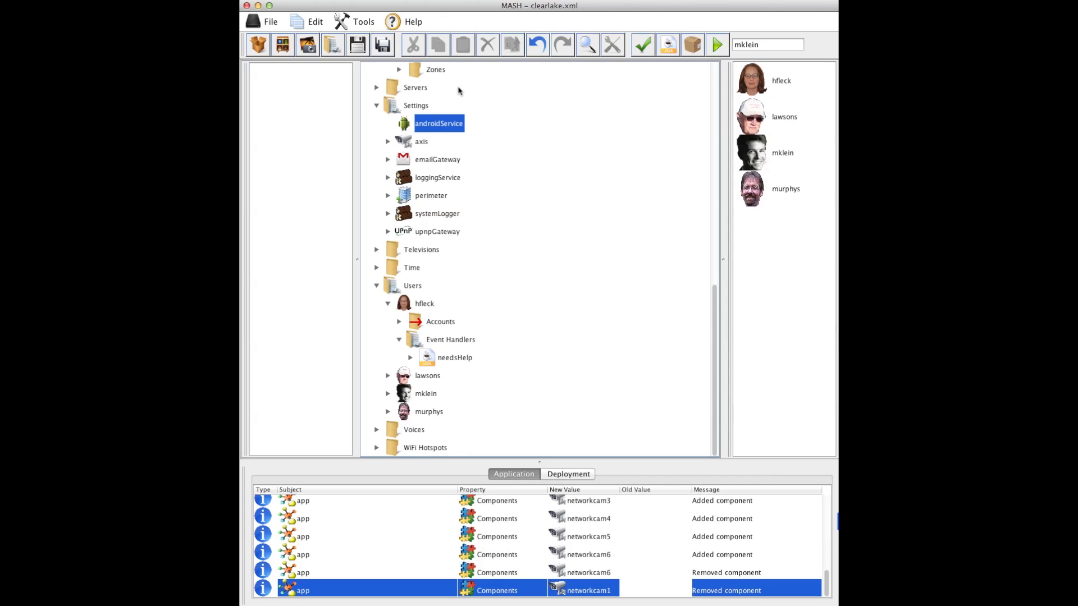
{"action": "scroll", "coordinate": [458, 90], "scroll_direction": "up", "scroll_amount": 10}
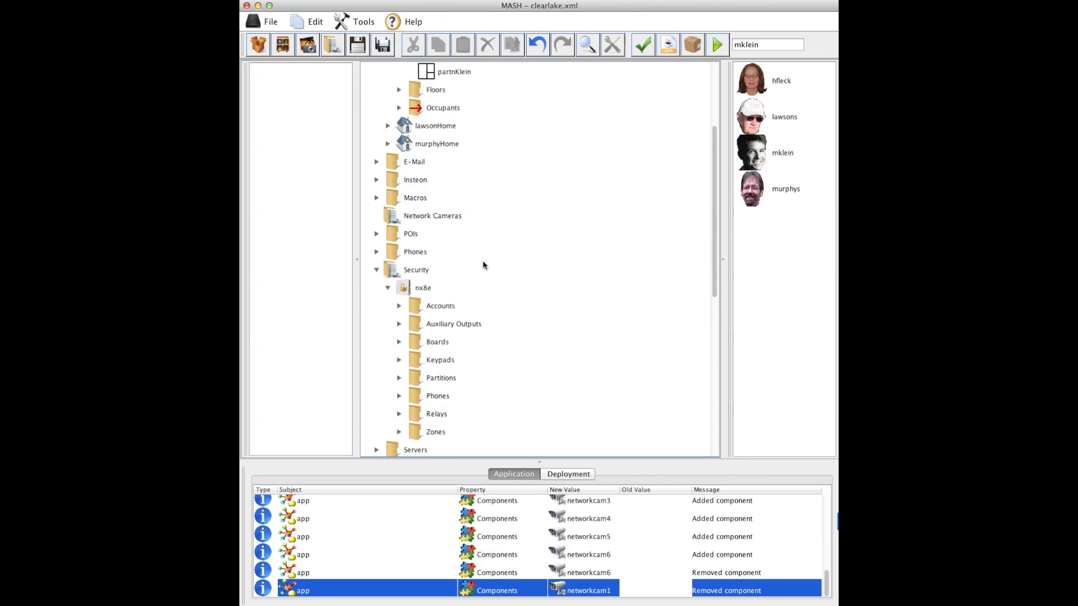
{"action": "left_click", "coordinate": [381, 252]}
{"action": "left_click", "coordinate": [398, 253]}
{"action": "scroll", "coordinate": [398, 253], "scroll_direction": "down", "scroll_amount": 1}
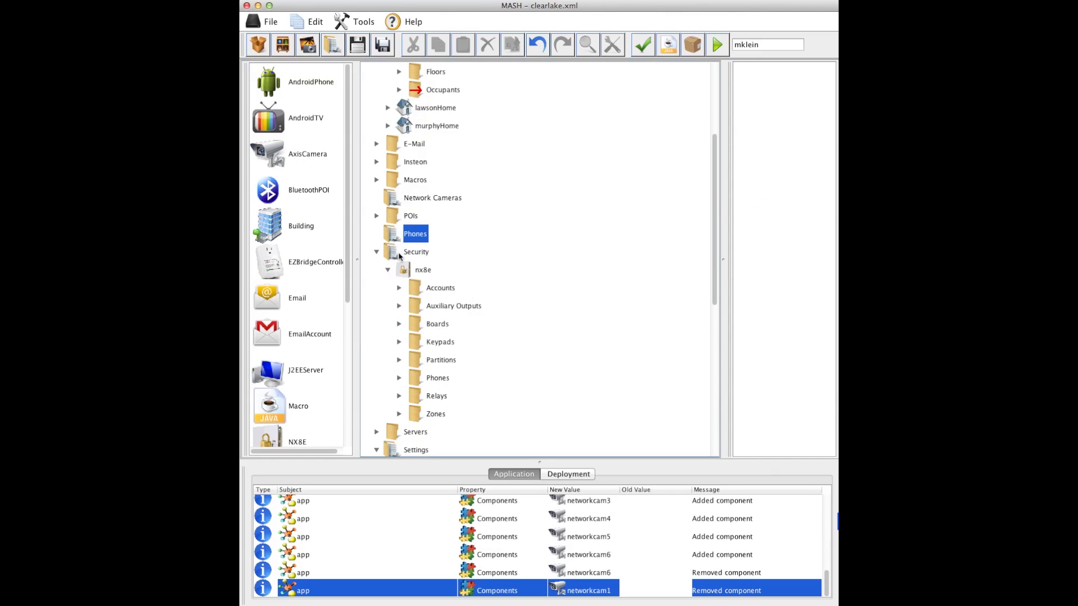
{"action": "right_click", "coordinate": [409, 233]}
{"action": "mouse_move", "coordinate": [466, 243]}
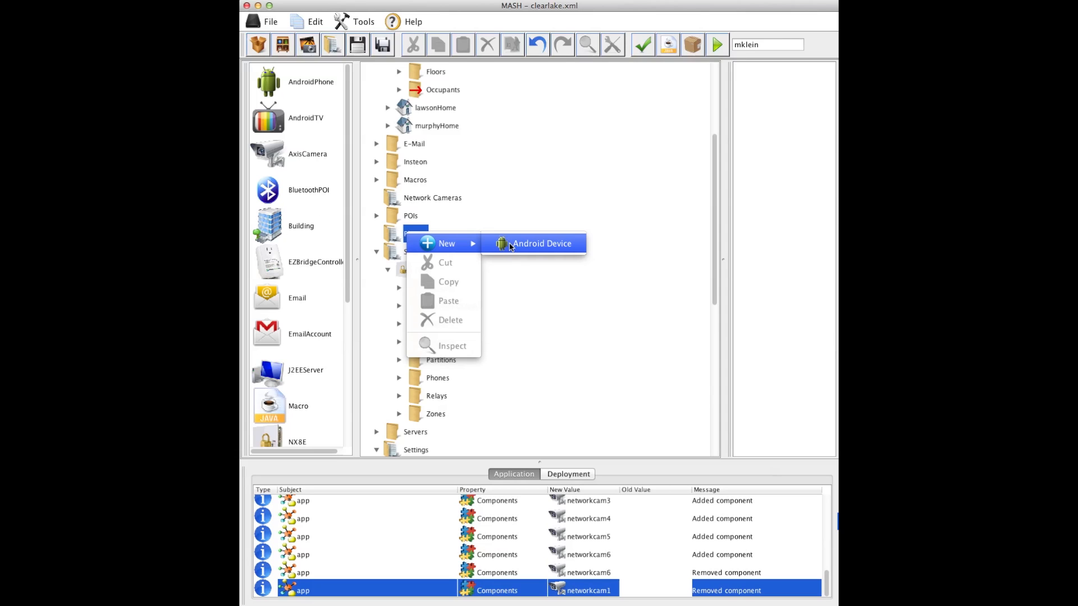
{"action": "left_click", "coordinate": [570, 306]}
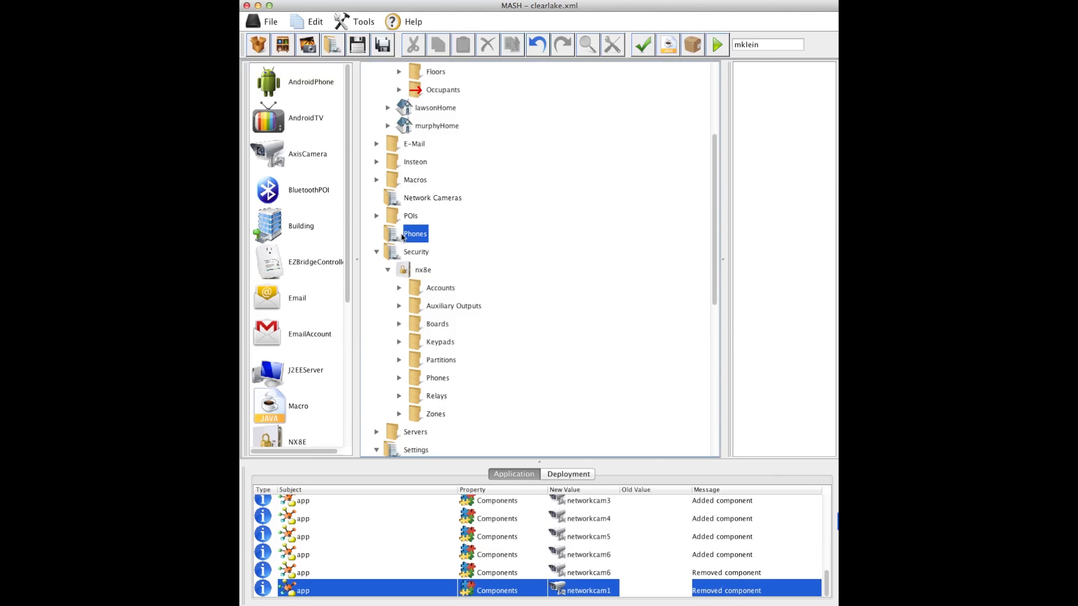
{"action": "scroll", "coordinate": [417, 237], "scroll_direction": "down", "scroll_amount": 5}
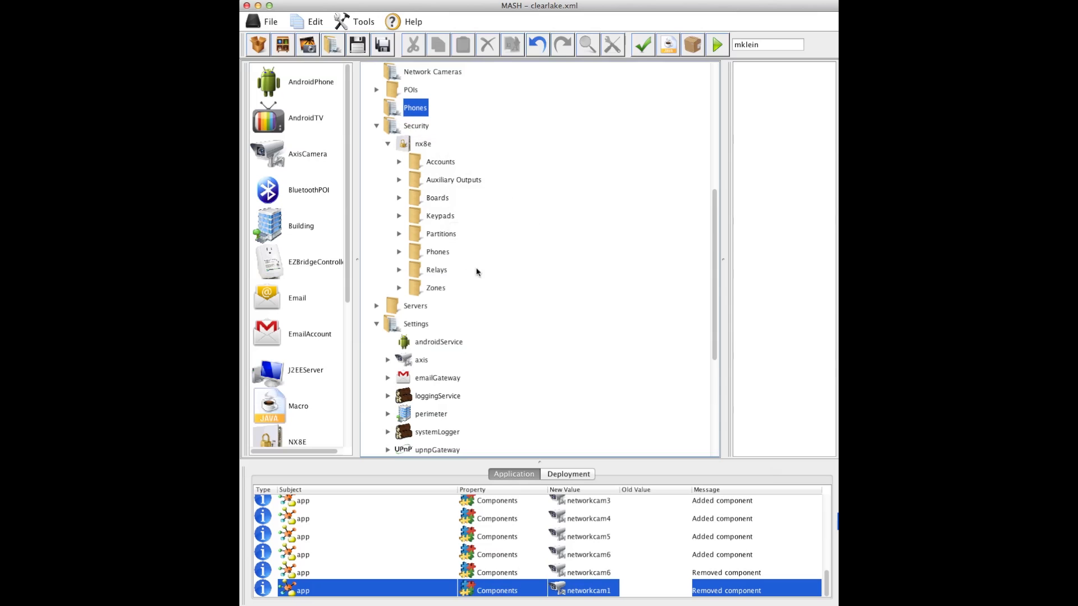
{"action": "scroll", "coordinate": [487, 296], "scroll_direction": "down", "scroll_amount": 3}
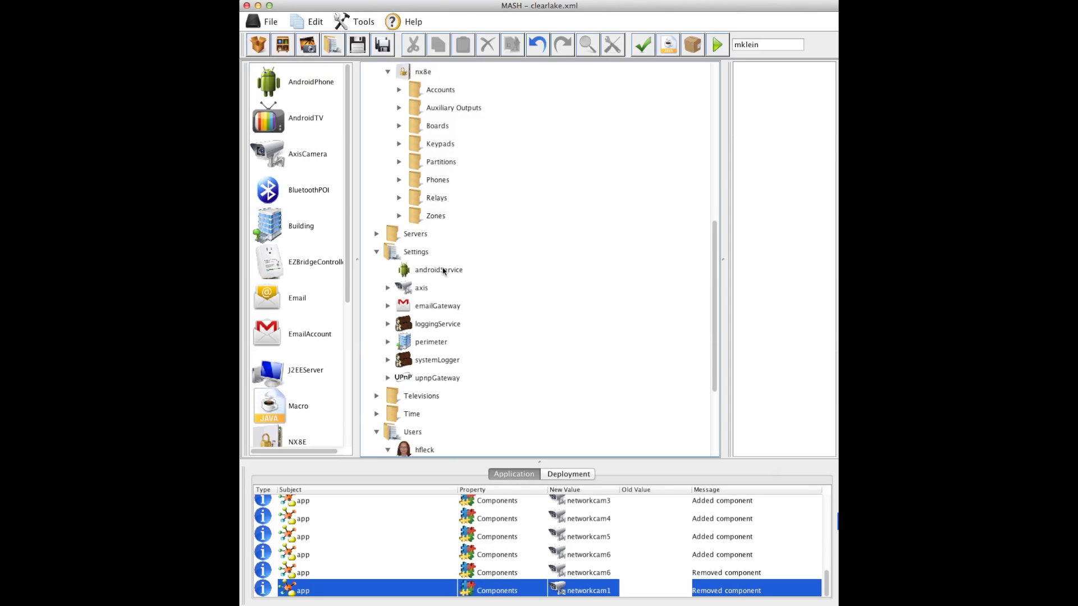
{"action": "left_click", "coordinate": [443, 272]}
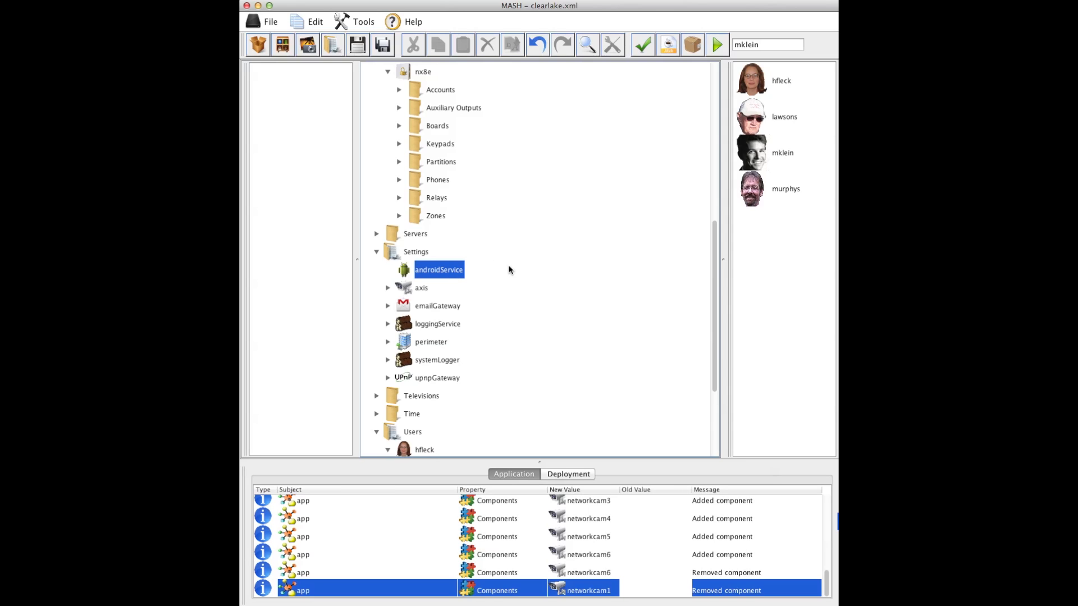
- Choose Customize from loggingService's context menu to open the Event Logging Editor
{"action": "left_click", "coordinate": [421, 326]}
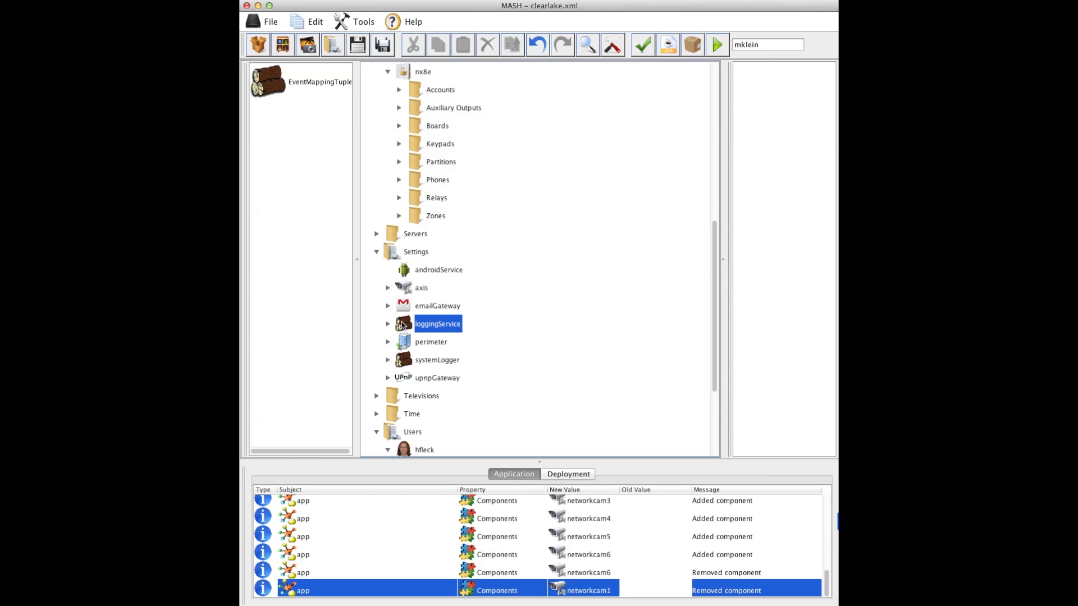
{"action": "double_click", "coordinate": [403, 324]}
{"action": "right_click", "coordinate": [411, 325]}
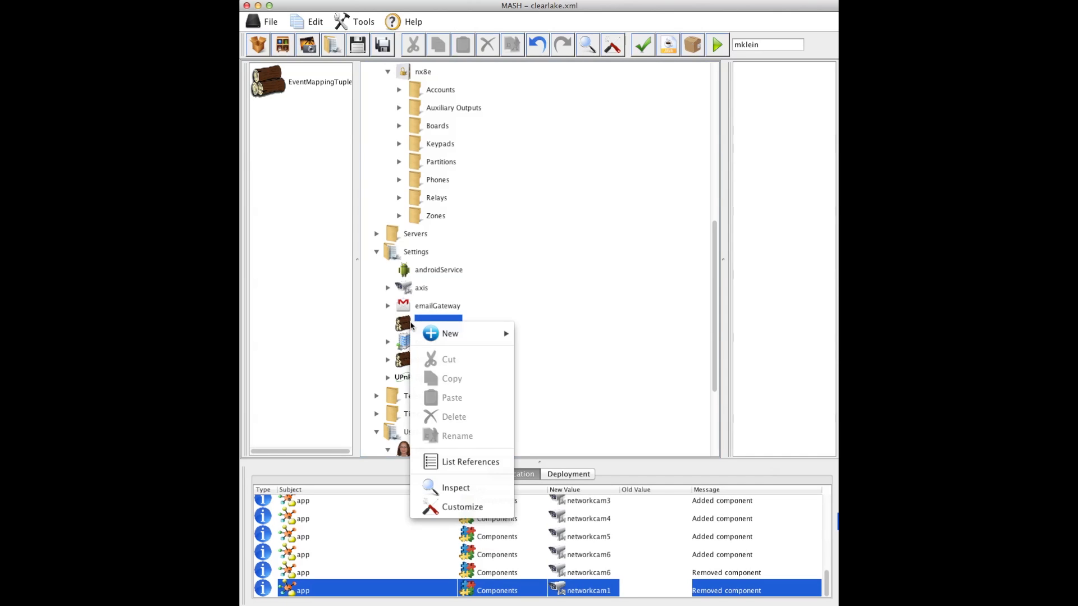
{"action": "left_click", "coordinate": [470, 486]}
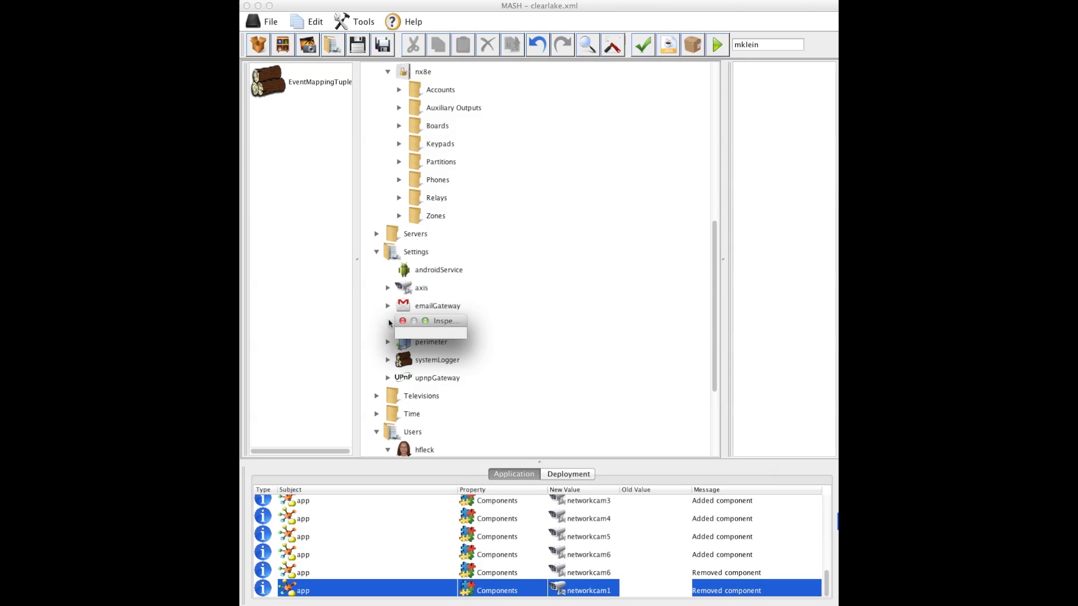
{"action": "left_click", "coordinate": [402, 320]}
{"action": "right_click", "coordinate": [411, 327]}
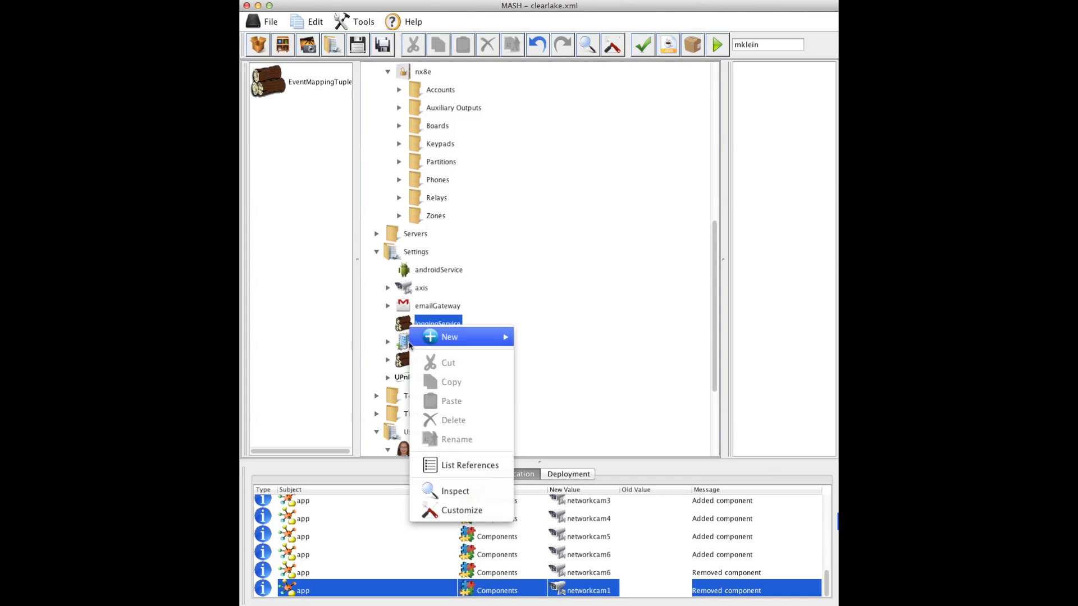
{"action": "left_click", "coordinate": [461, 511]}
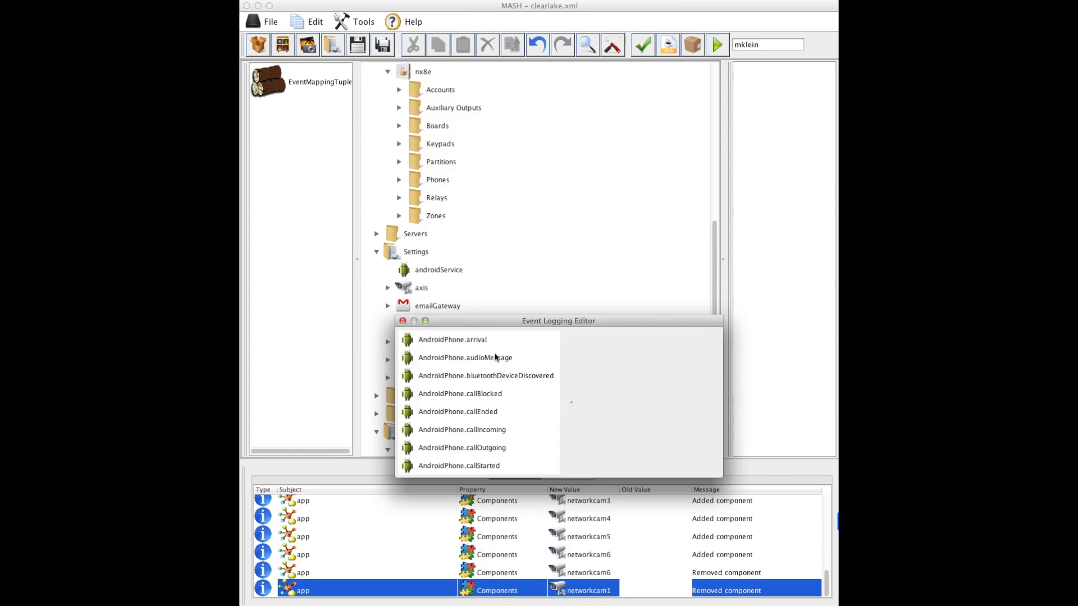
- Move and enlarge the Event Logging Editor, then scroll through its event list
{"action": "left_click_drag", "start_coordinate": [499, 319], "coordinate": [498, 169]}
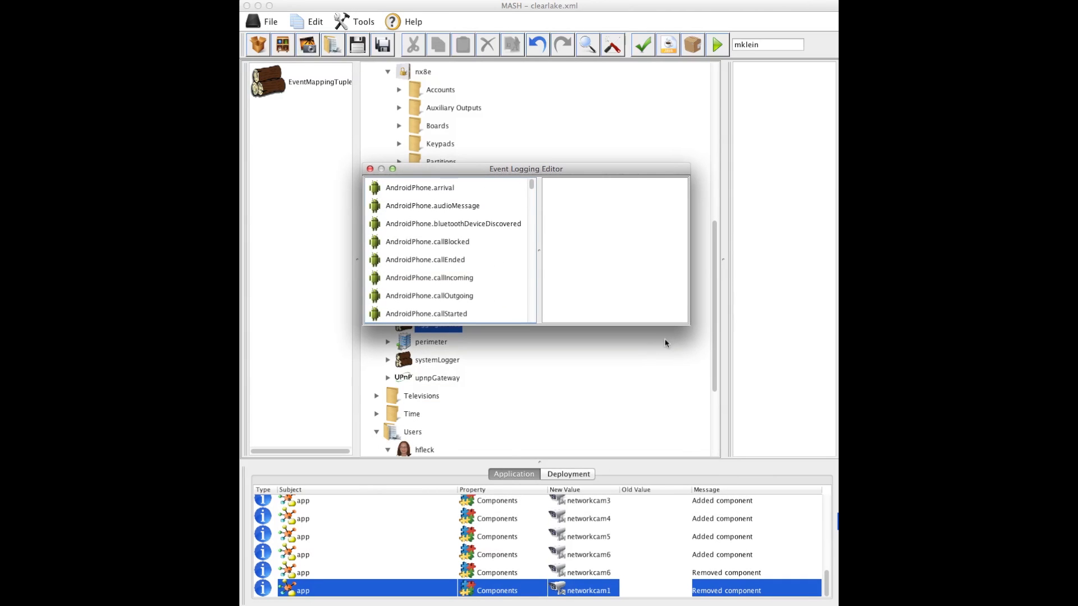
{"action": "left_click_drag", "start_coordinate": [683, 326], "coordinate": [699, 494]}
{"action": "scroll", "coordinate": [409, 348], "scroll_direction": "down", "scroll_amount": 3}
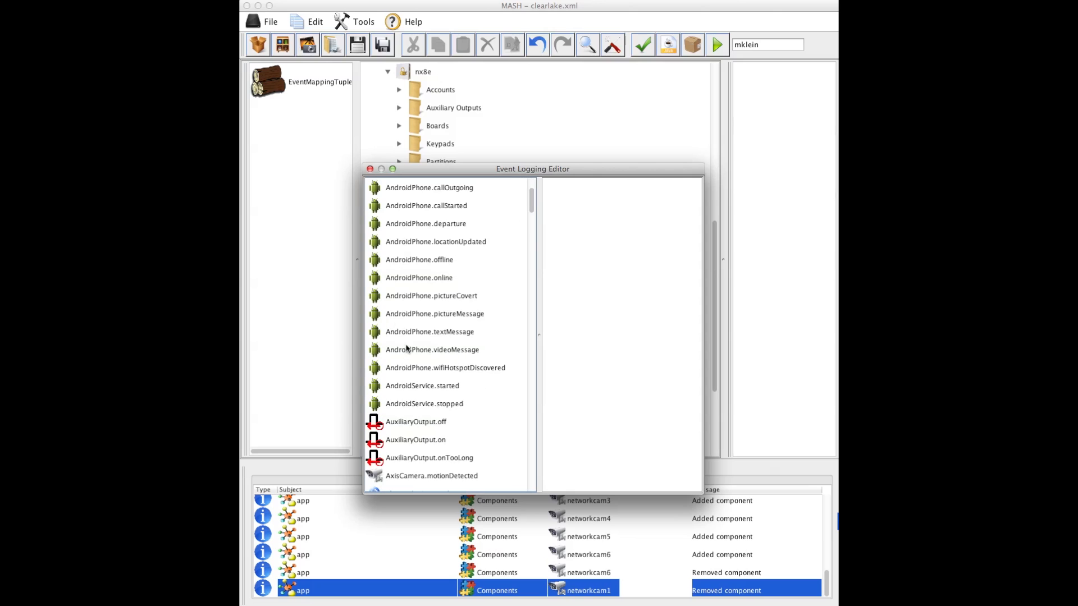
{"action": "scroll", "coordinate": [408, 419], "scroll_direction": "down", "scroll_amount": 4}
{"action": "scroll", "coordinate": [408, 289], "scroll_direction": "up", "scroll_amount": 7}
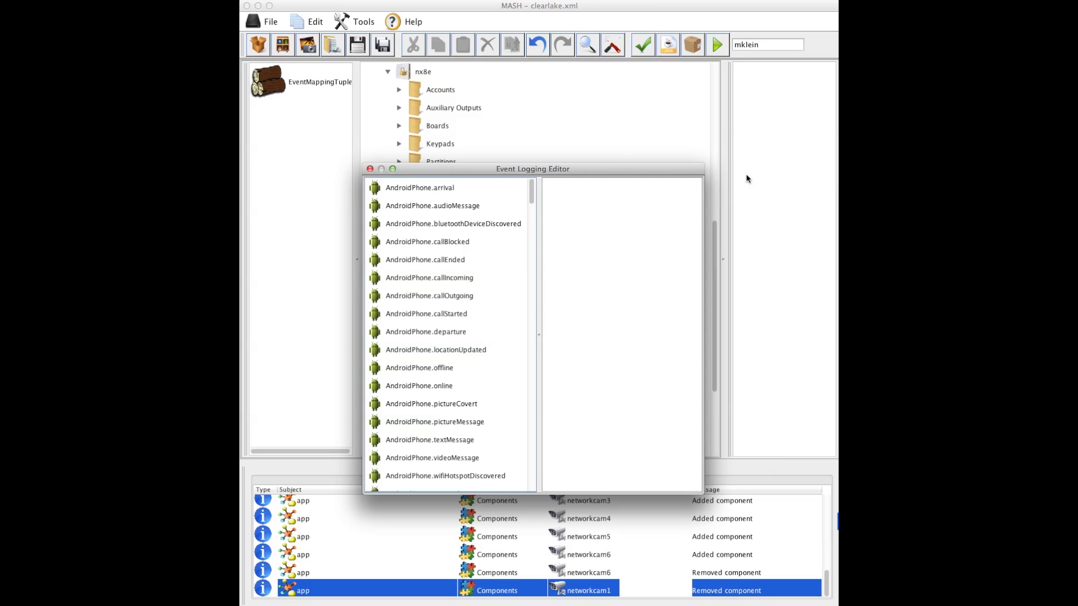
{"action": "scroll", "coordinate": [479, 345], "scroll_direction": "down", "scroll_amount": 15}
{"action": "scroll", "coordinate": [479, 345], "scroll_direction": "up", "scroll_amount": 8}
{"action": "scroll", "coordinate": [452, 380], "scroll_direction": "up", "scroll_amount": 5}
{"action": "scroll", "coordinate": [452, 380], "scroll_direction": "down", "scroll_amount": 15}
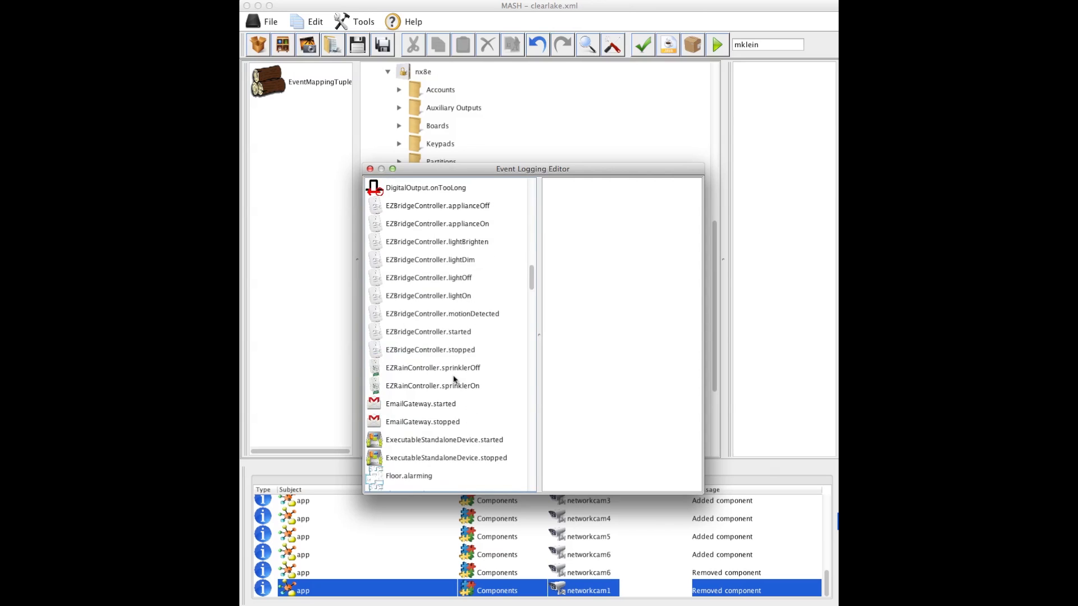
{"action": "scroll", "coordinate": [455, 380], "scroll_direction": "down", "scroll_amount": 20}
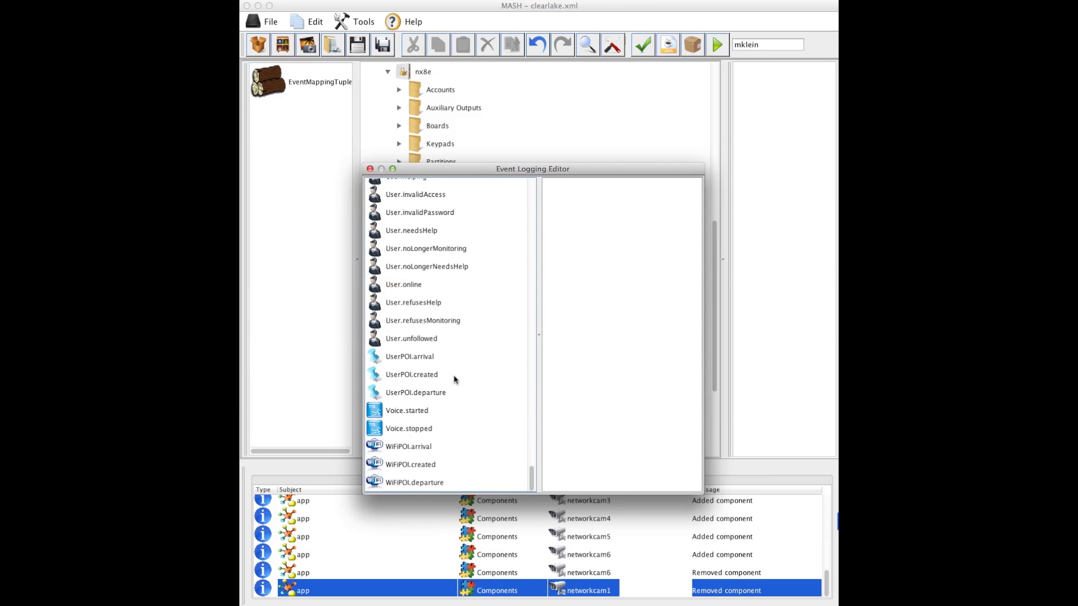
{"action": "scroll", "coordinate": [457, 379], "scroll_direction": "up", "scroll_amount": 20}
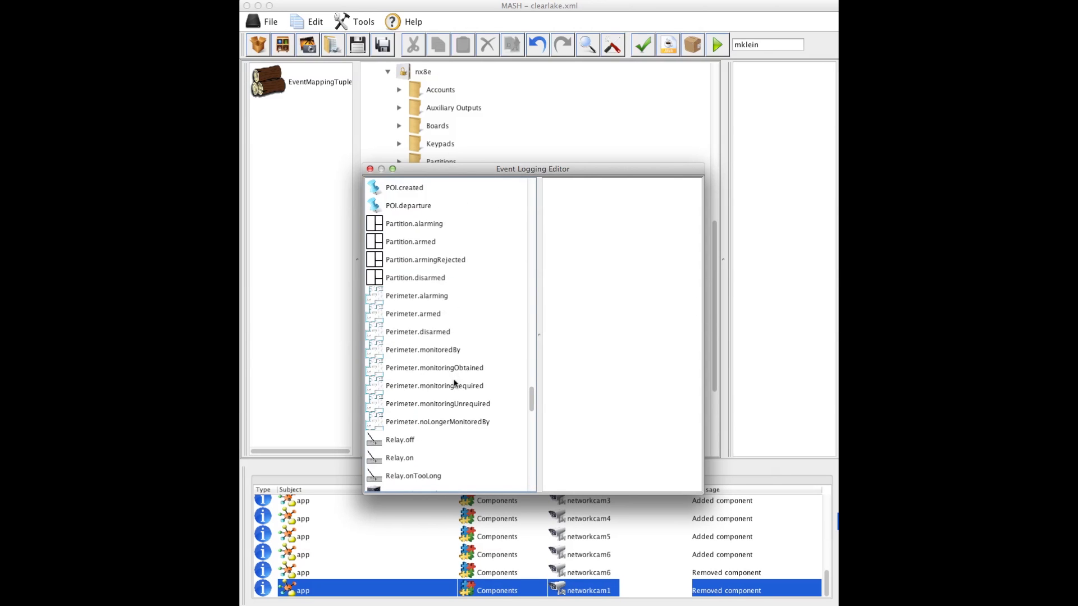
{"action": "scroll", "coordinate": [473, 353], "scroll_direction": "up", "scroll_amount": 10}
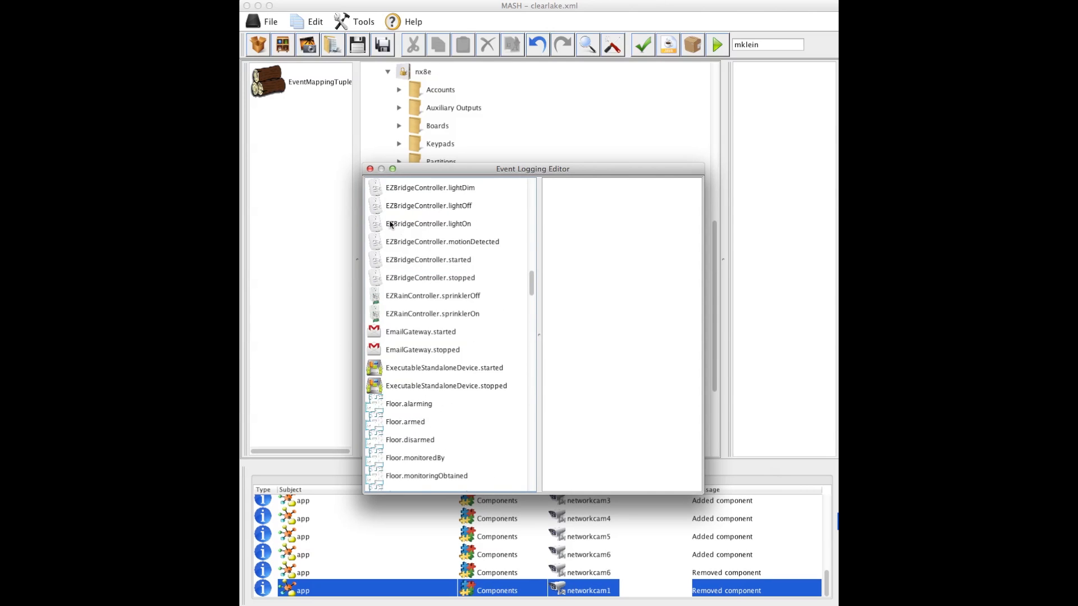
{"action": "left_click_drag", "start_coordinate": [362, 170], "coordinate": [371, 115]}
{"action": "scroll", "coordinate": [489, 384], "scroll_direction": "up", "scroll_amount": 15}
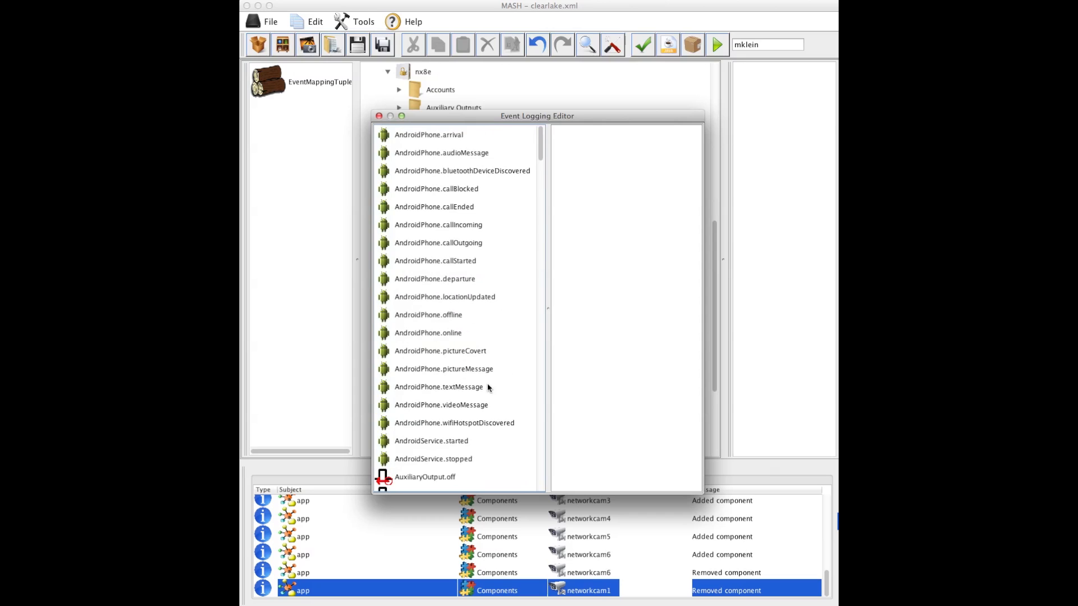
{"action": "scroll", "coordinate": [486, 386], "scroll_direction": "down", "scroll_amount": 1}
- Select Building.alarming in the event list, then pick its voice and email account loggers
{"action": "left_click", "coordinate": [440, 354]}
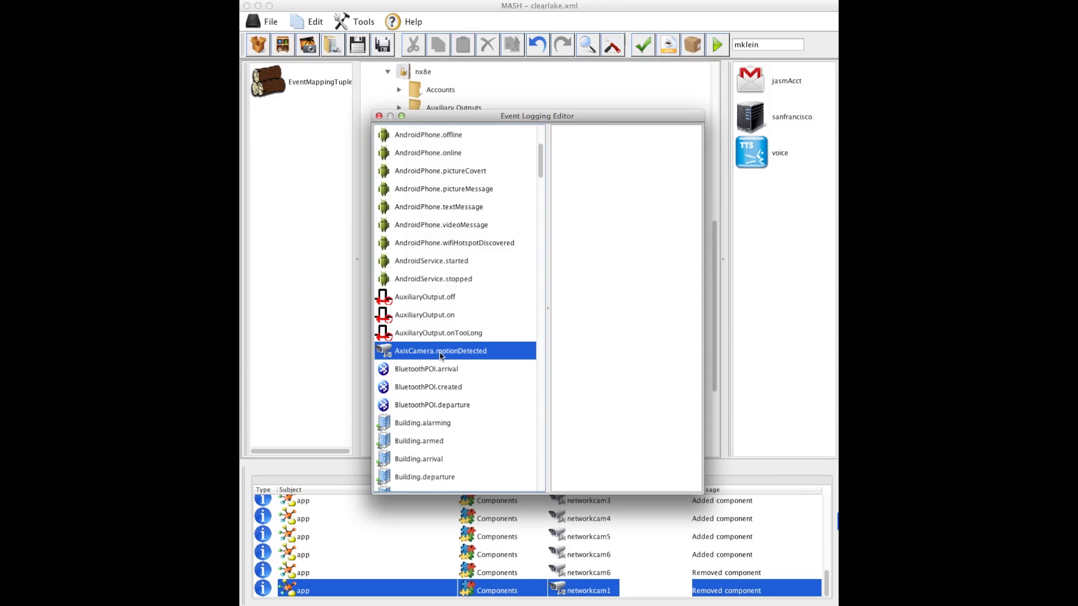
{"action": "left_click", "coordinate": [417, 424]}
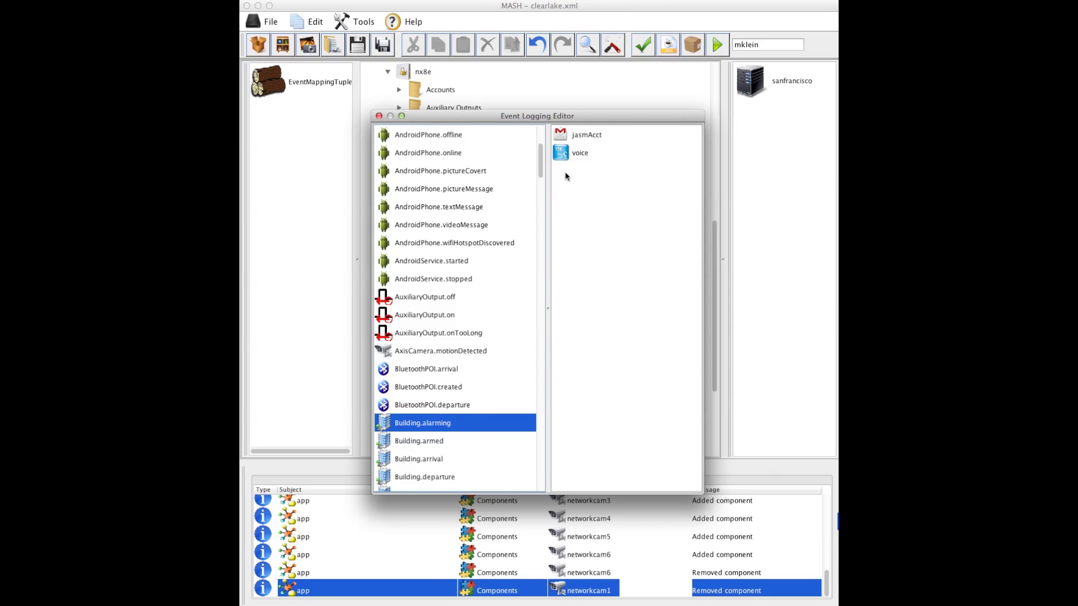
{"action": "left_click", "coordinate": [567, 155]}
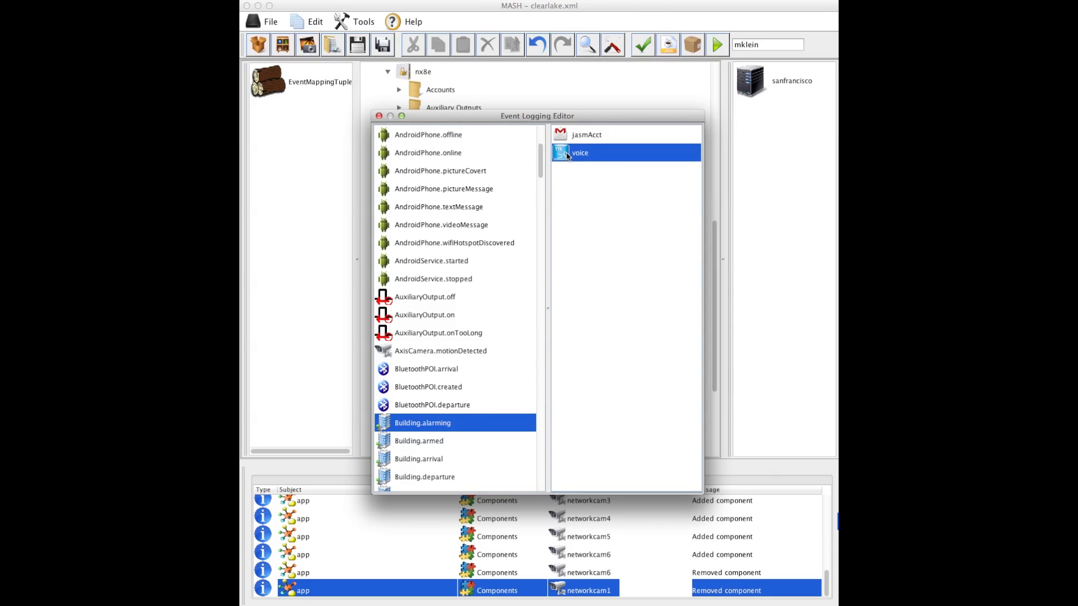
{"action": "left_click", "coordinate": [576, 137]}
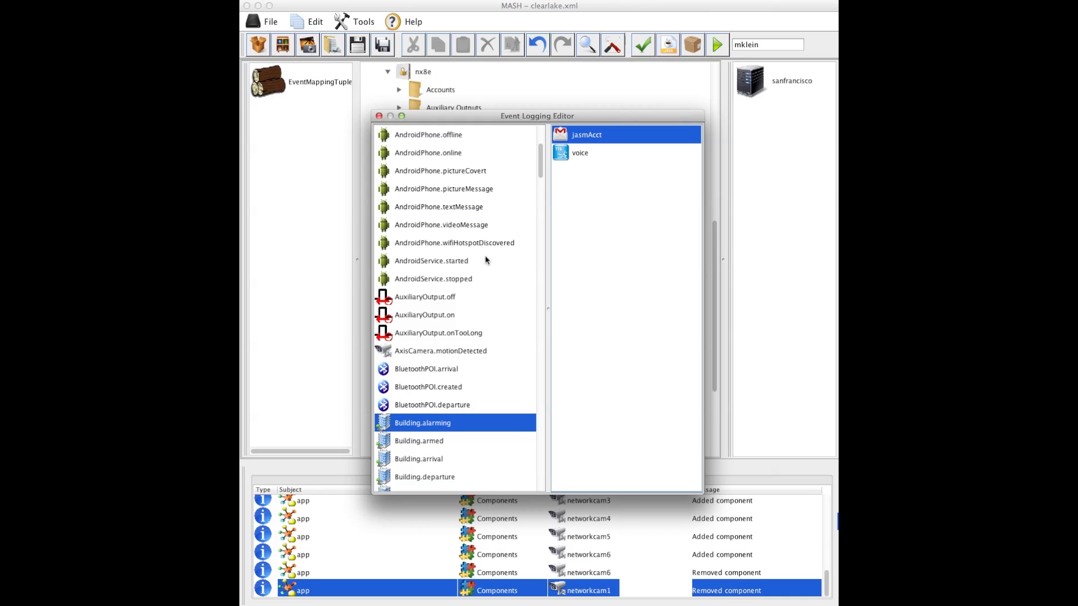
- Move jasmAcct, voice and the other components into the Event Logging Editor, then close the editor
{"action": "left_click_drag", "start_coordinate": [491, 121], "coordinate": [484, 79]}
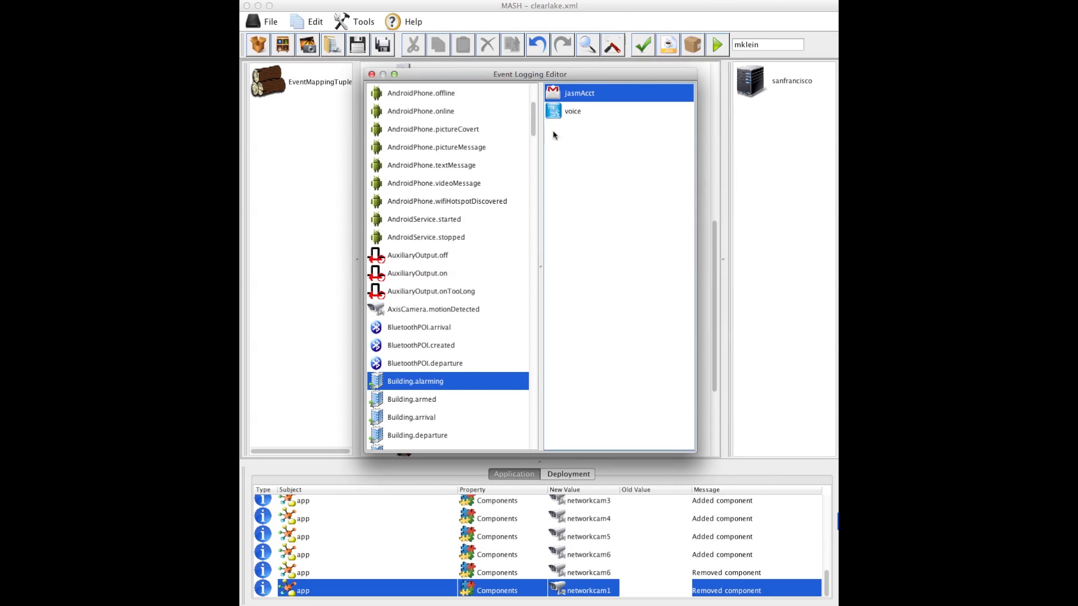
{"action": "left_click", "coordinate": [435, 351]}
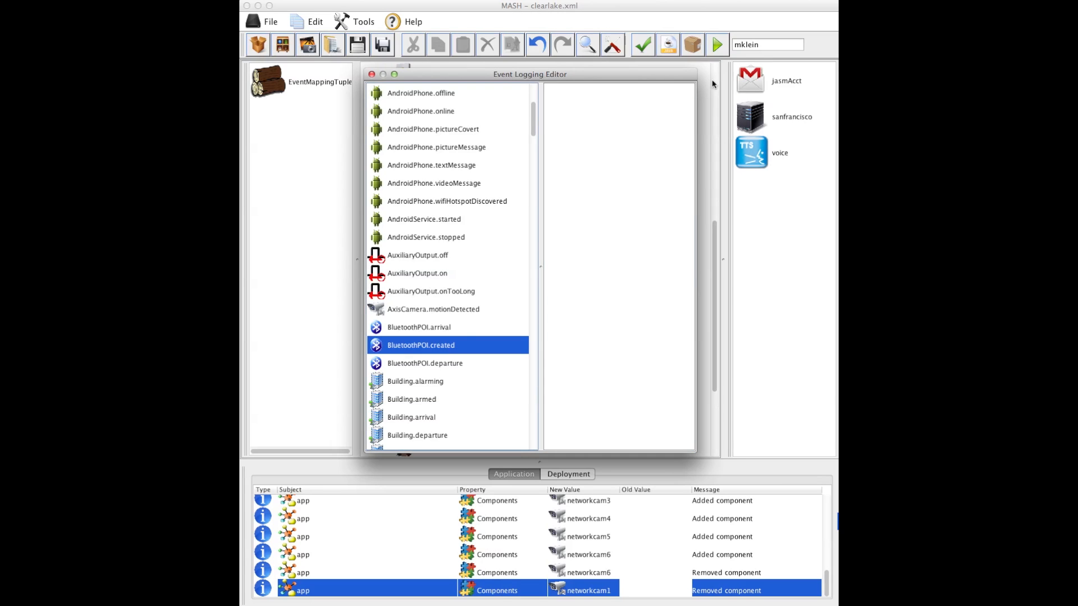
{"action": "left_click", "coordinate": [761, 77]}
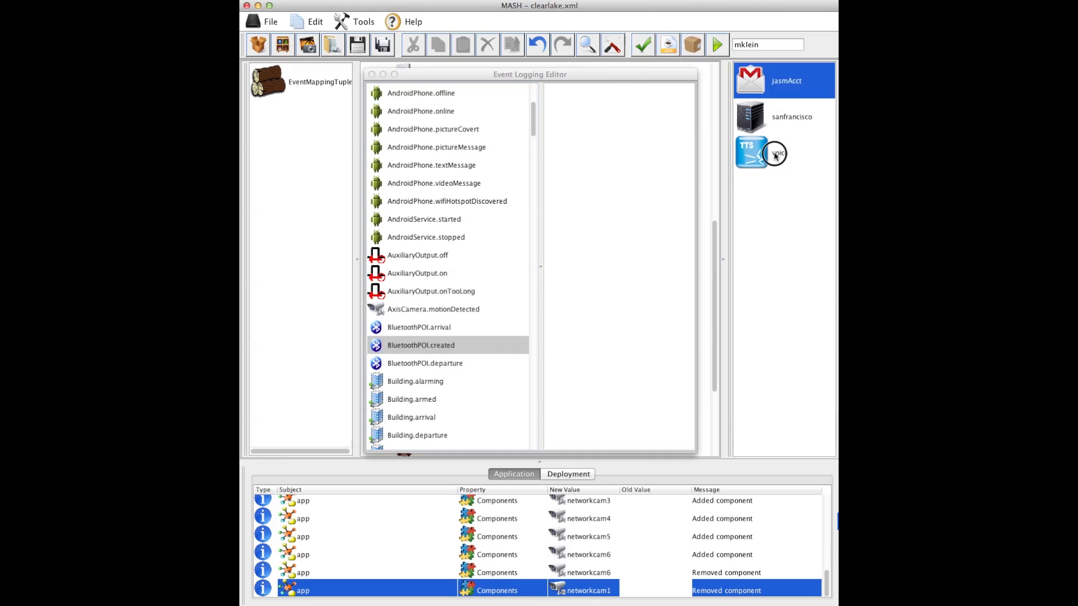
{"action": "left_click", "coordinate": [776, 154]}
{"action": "left_click", "coordinate": [762, 81], "text": "shift"}
{"action": "left_click_drag", "start_coordinate": [765, 85], "coordinate": [767, 112]}
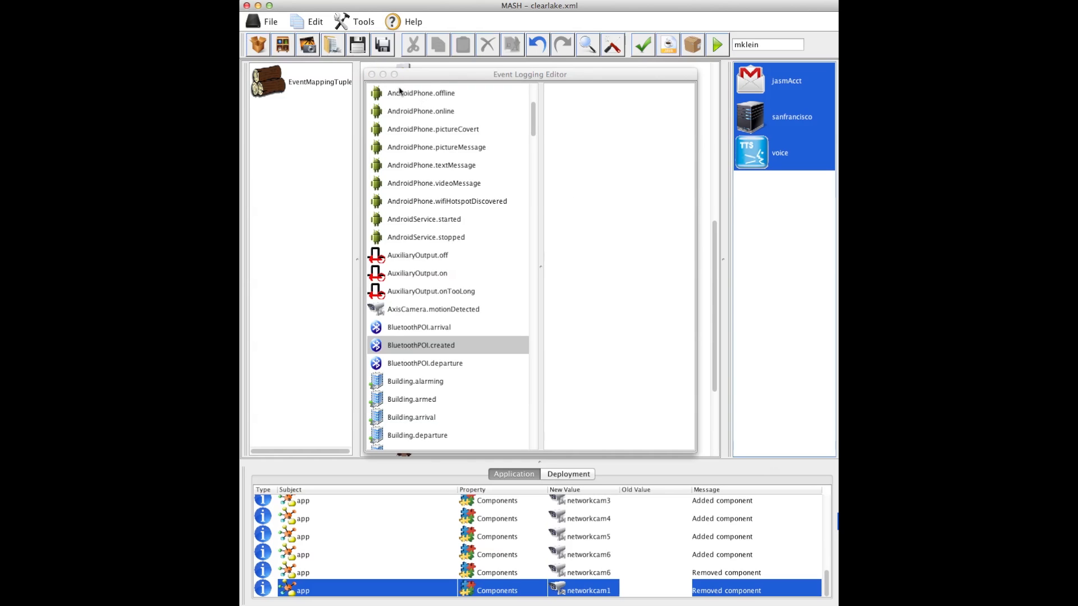
{"action": "left_click", "coordinate": [372, 74]}
{"action": "left_click", "coordinate": [275, 84]}
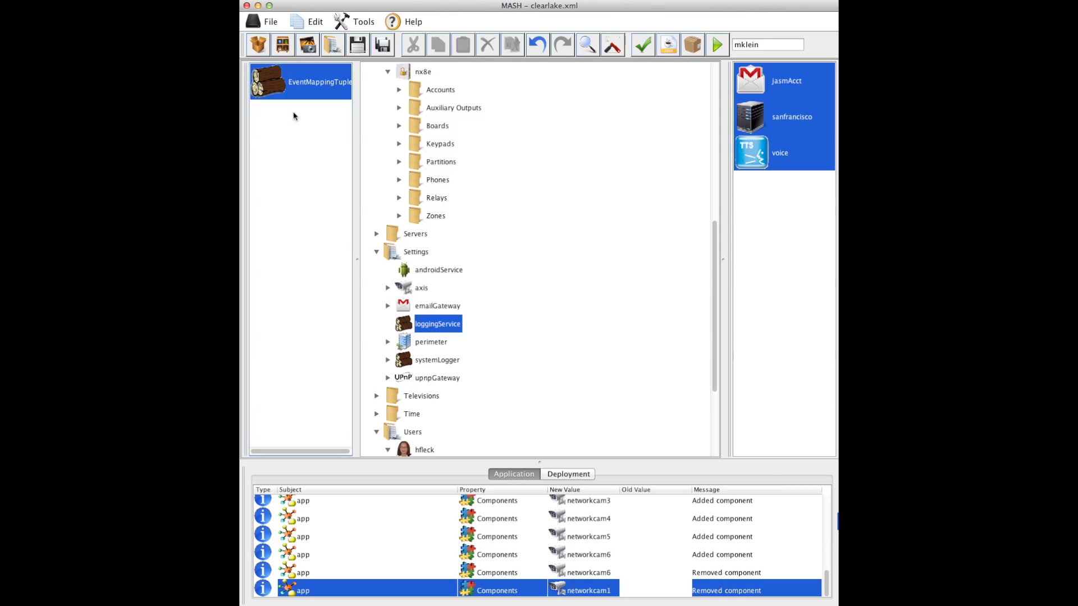
- Add an EventMappingTuple to loggingService and map AndroidPhone.locationUpdated to its first undefined logger
{"action": "double_click", "coordinate": [281, 84]}
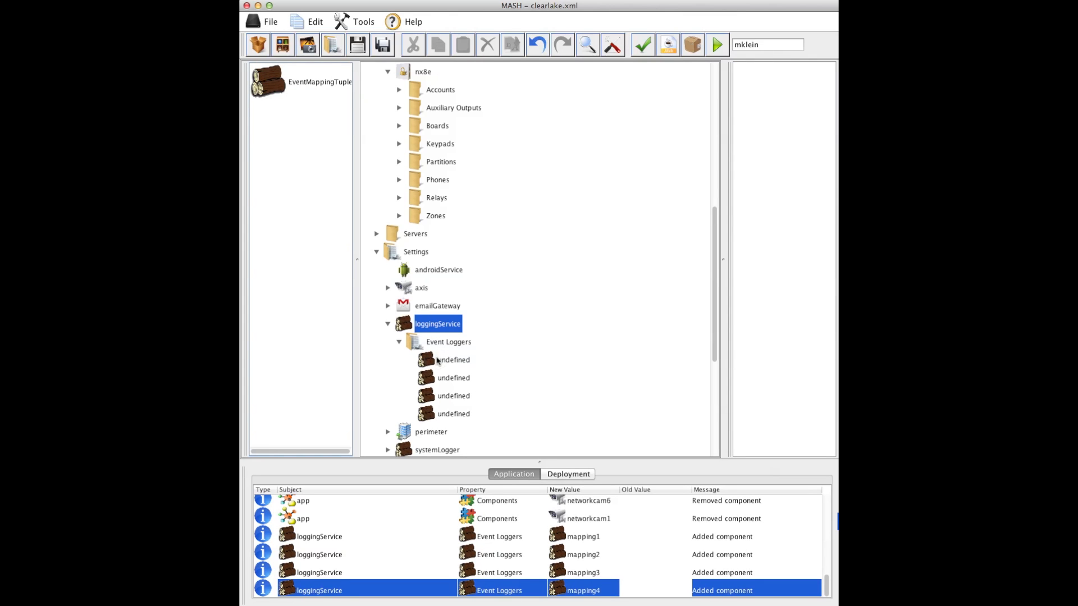
{"action": "left_click", "coordinate": [438, 361]}
{"action": "left_click", "coordinate": [428, 326]}
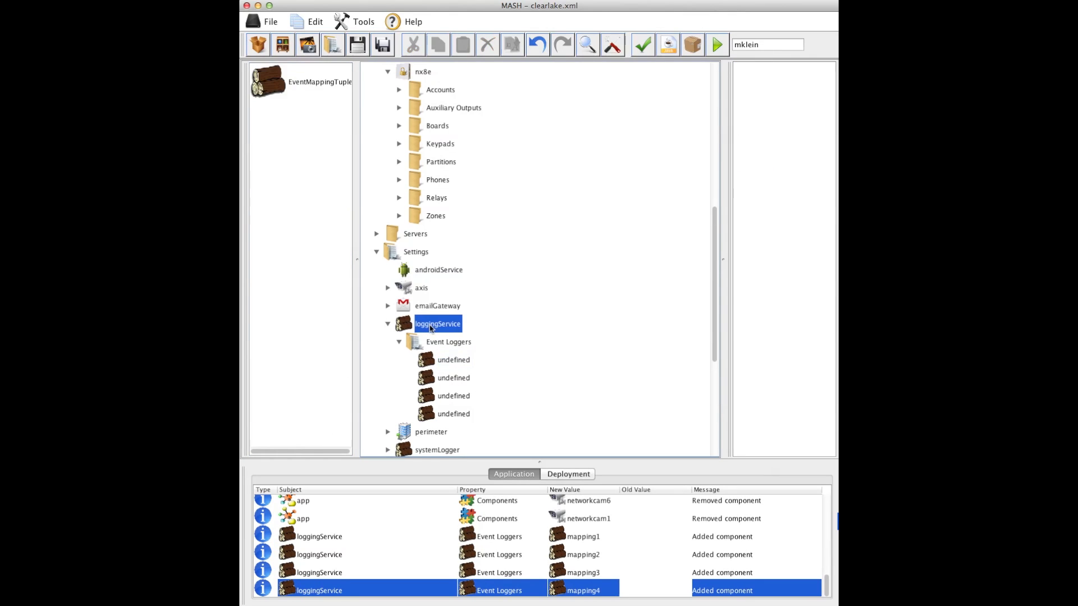
{"action": "left_click", "coordinate": [444, 361]}
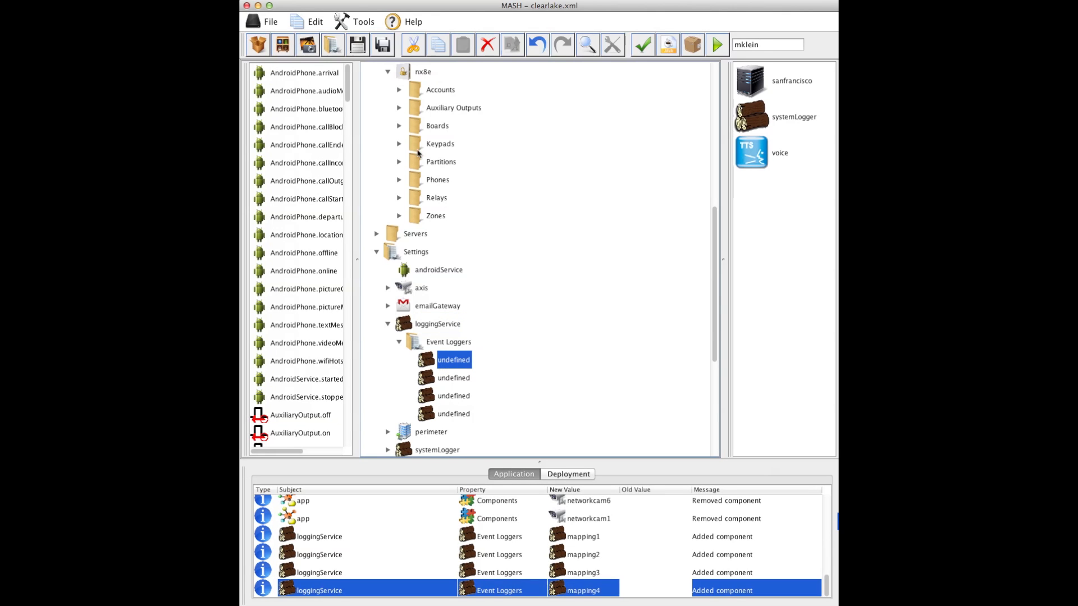
{"action": "left_click_drag", "start_coordinate": [351, 187], "coordinate": [391, 187]}
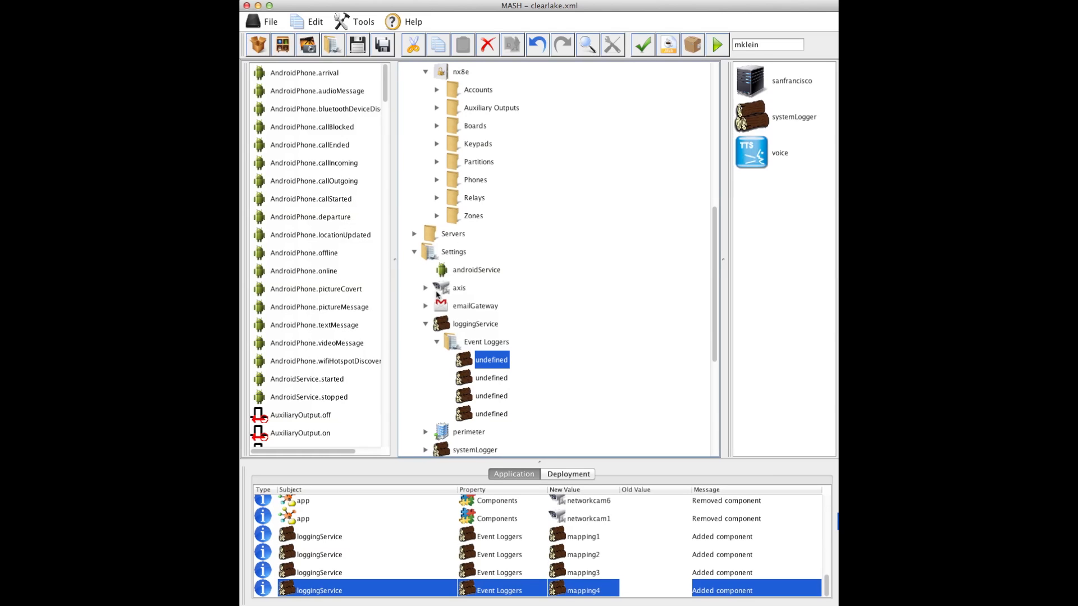
{"action": "scroll", "coordinate": [475, 363], "scroll_direction": "down", "scroll_amount": 1}
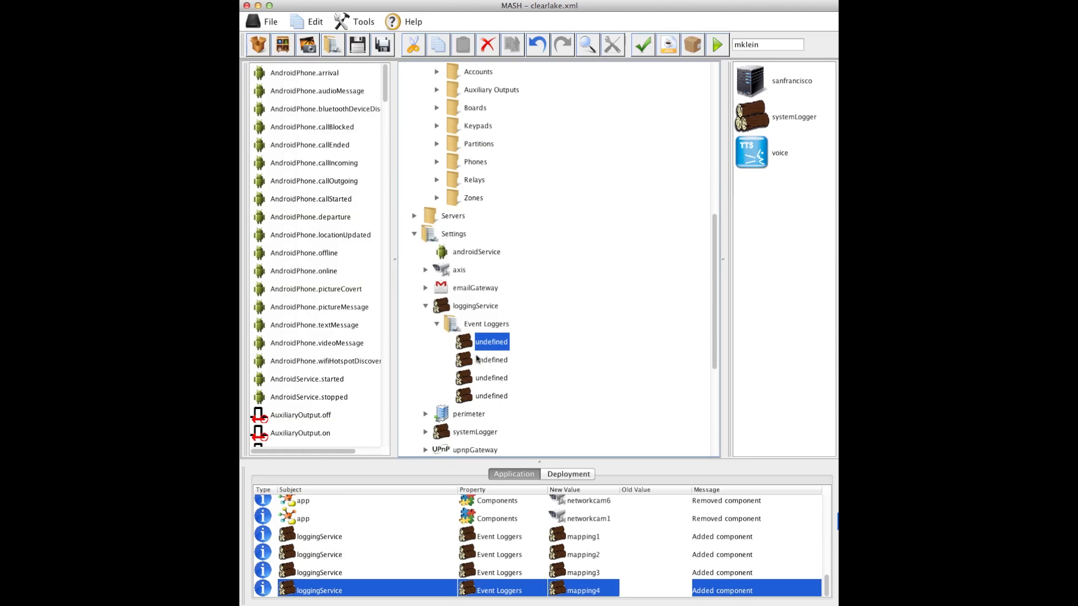
{"action": "left_click", "coordinate": [470, 324]}
{"action": "left_click", "coordinate": [470, 341]}
{"action": "left_click", "coordinate": [299, 236]}
{"action": "left_click_drag", "start_coordinate": [300, 235], "coordinate": [478, 345]}
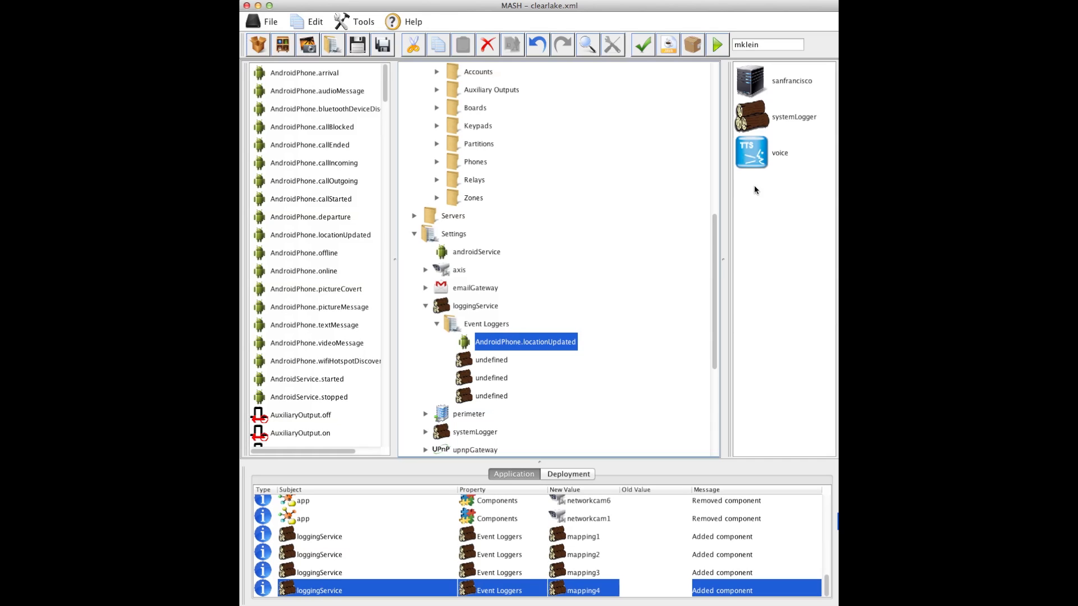
- Add the three components, including voice, as Loggers for the AndroidPhone.locationUpdated mapping
{"action": "left_click", "coordinate": [757, 160]}
{"action": "key", "text": "super+a"}
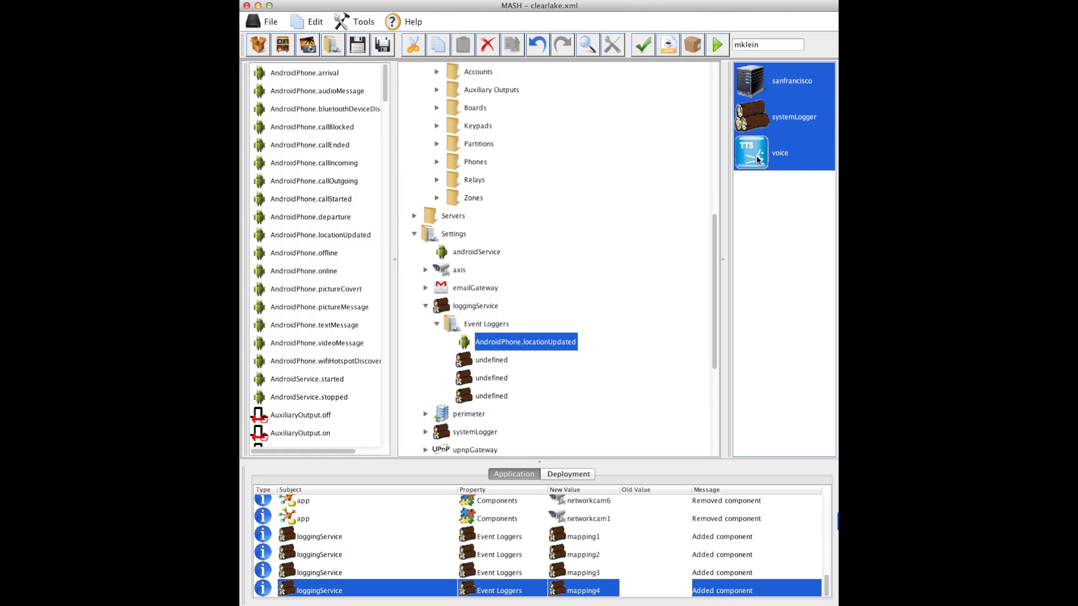
{"action": "left_click_drag", "start_coordinate": [764, 116], "coordinate": [550, 340]}
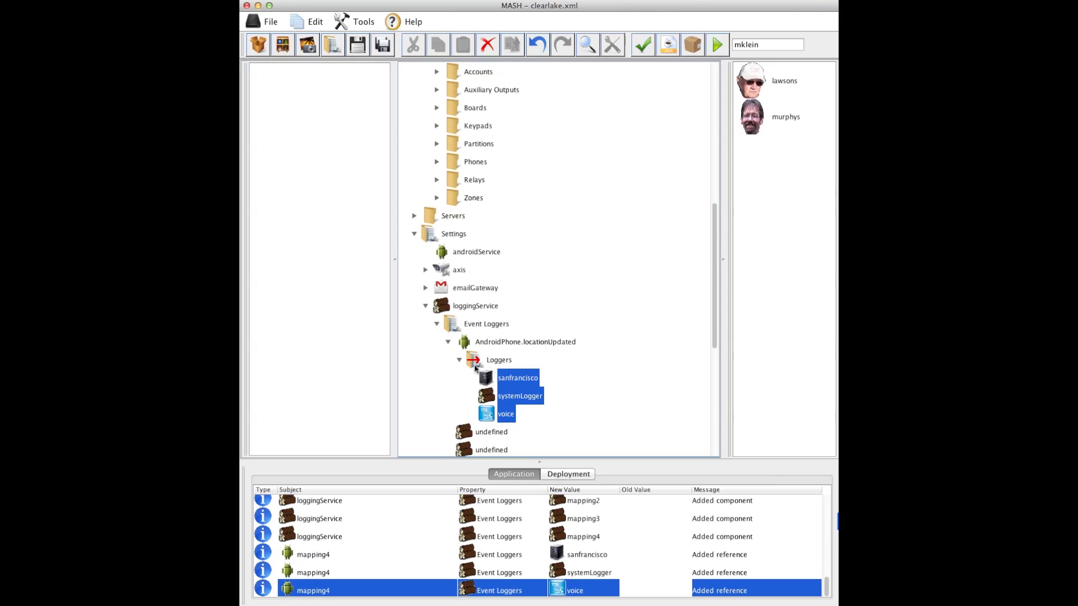
{"action": "left_click", "coordinate": [474, 363]}
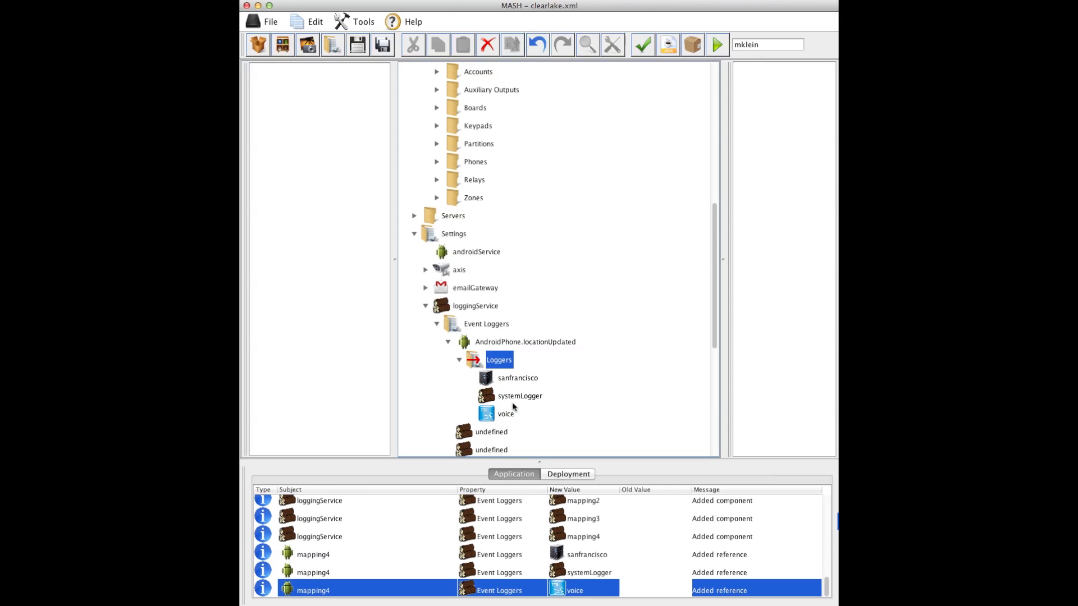
- Undo the logger components and the AndroidPhone.locationUpdated mapping, then collapse loggingService
{"action": "key", "text": "super+z"}
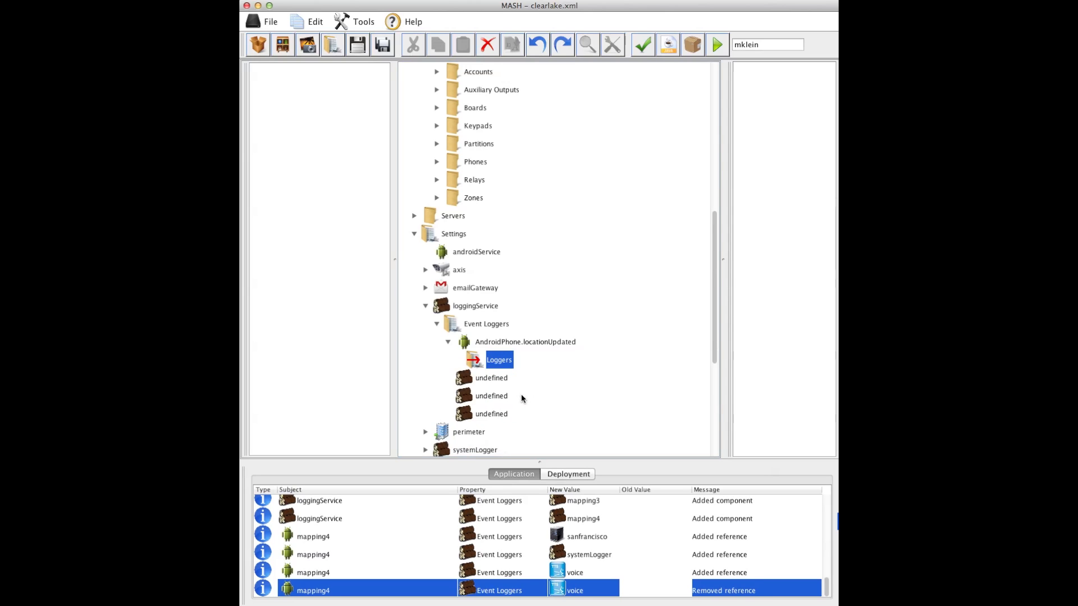
{"action": "key", "text": "super+z"}
{"action": "left_click", "coordinate": [425, 305]}
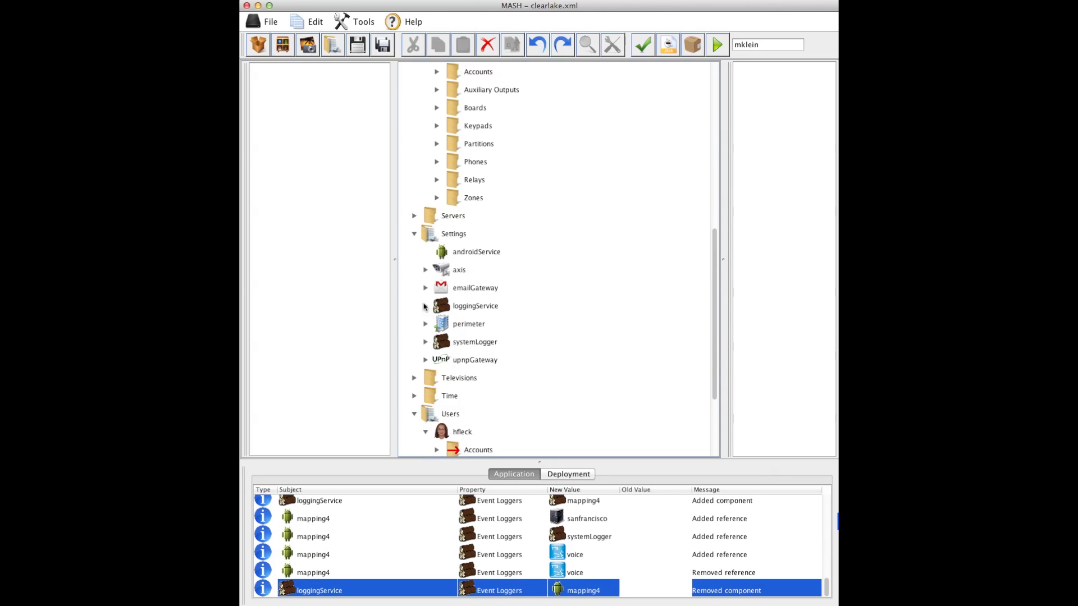
{"action": "left_click", "coordinate": [455, 309]}
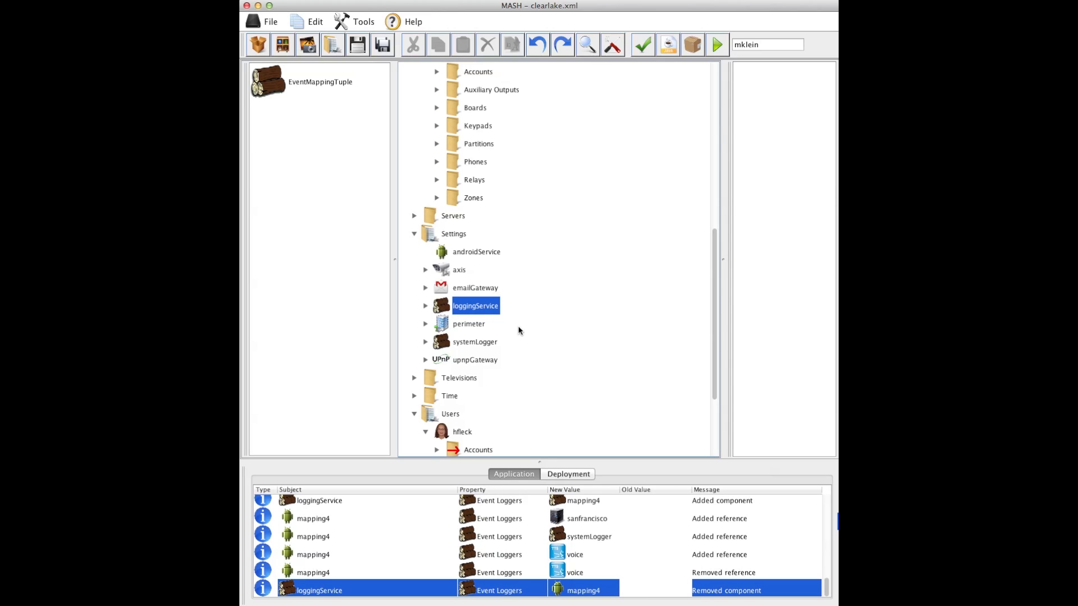
- Collapse kleinHome, Buildings, nx8e and Security, then scroll back to the application root
{"action": "scroll", "coordinate": [524, 344], "scroll_direction": "down", "scroll_amount": 3}
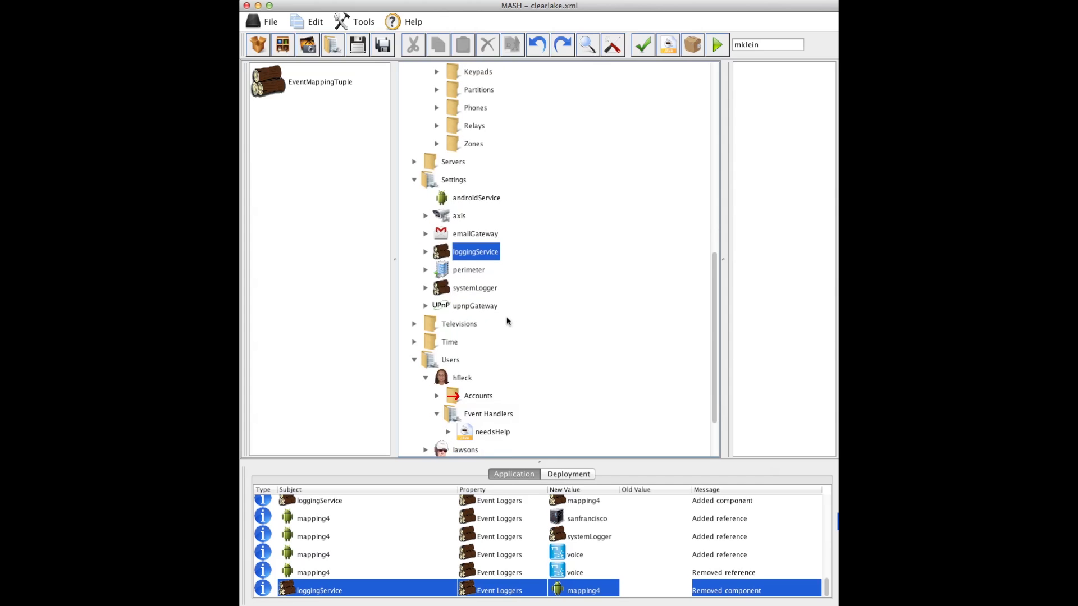
{"action": "scroll", "coordinate": [518, 202], "scroll_direction": "up", "scroll_amount": 8}
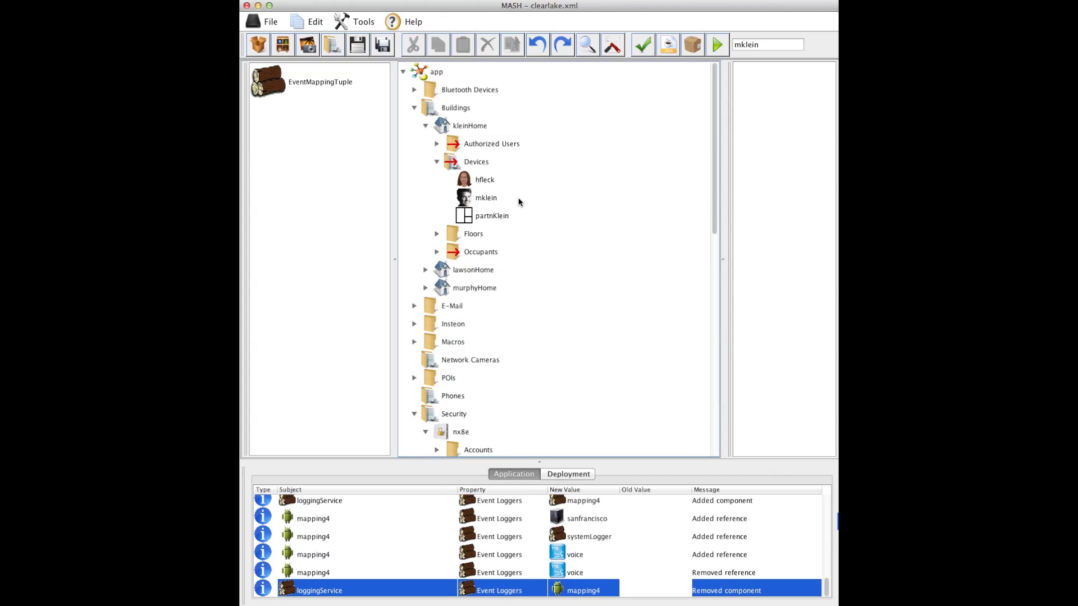
{"action": "left_click", "coordinate": [425, 125]}
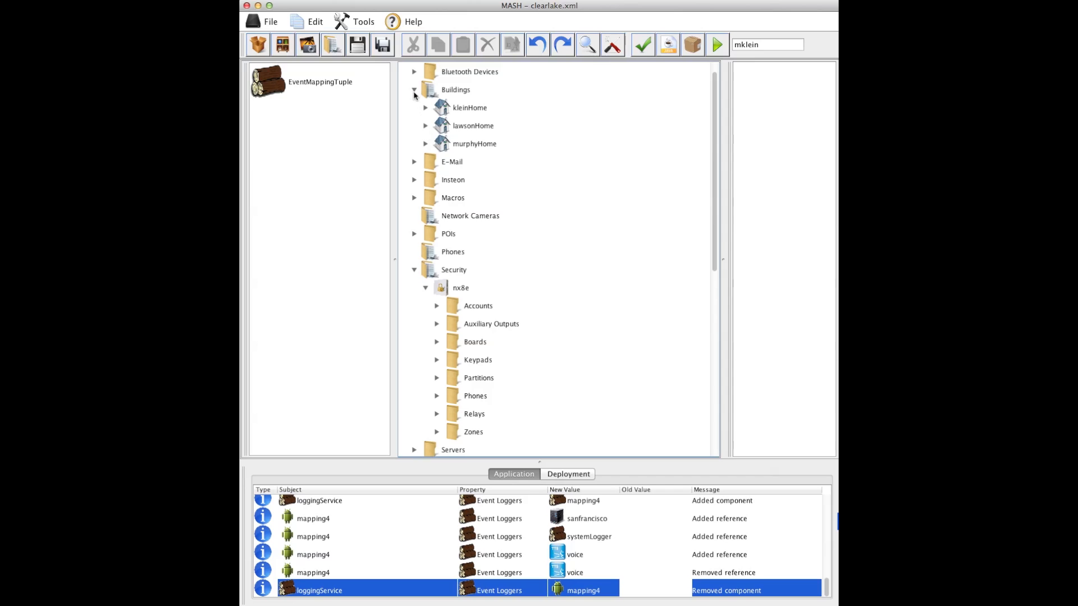
{"action": "left_click", "coordinate": [414, 89]}
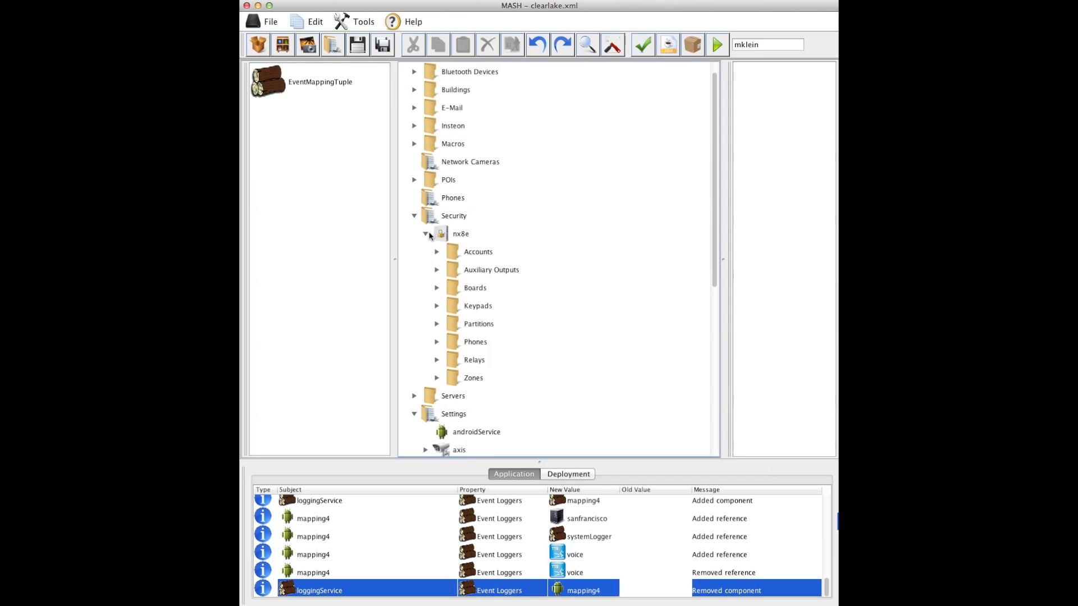
{"action": "left_click", "coordinate": [438, 288]}
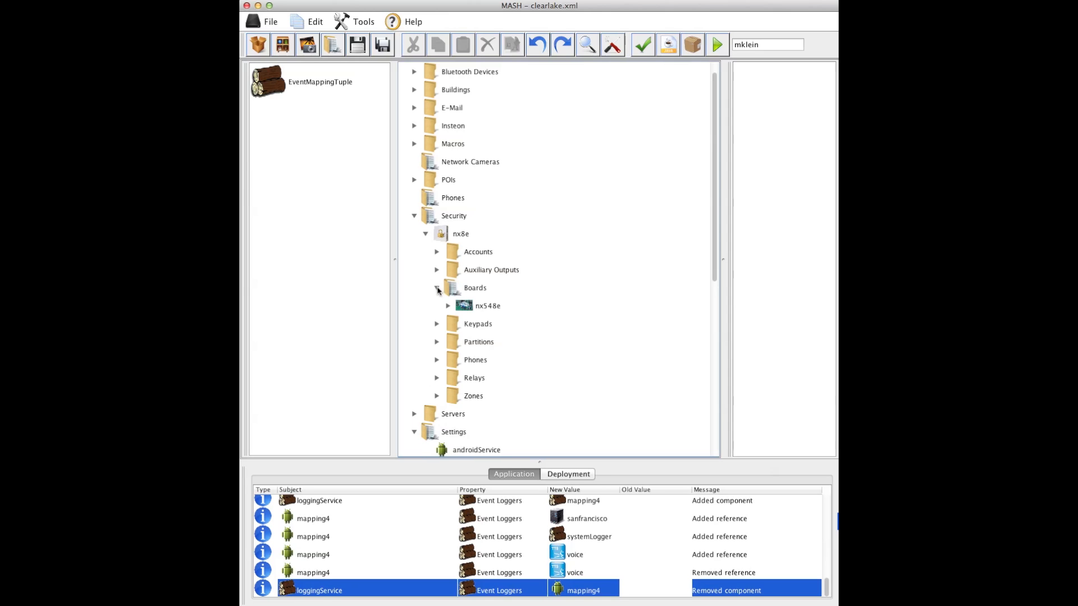
{"action": "left_click", "coordinate": [449, 306]}
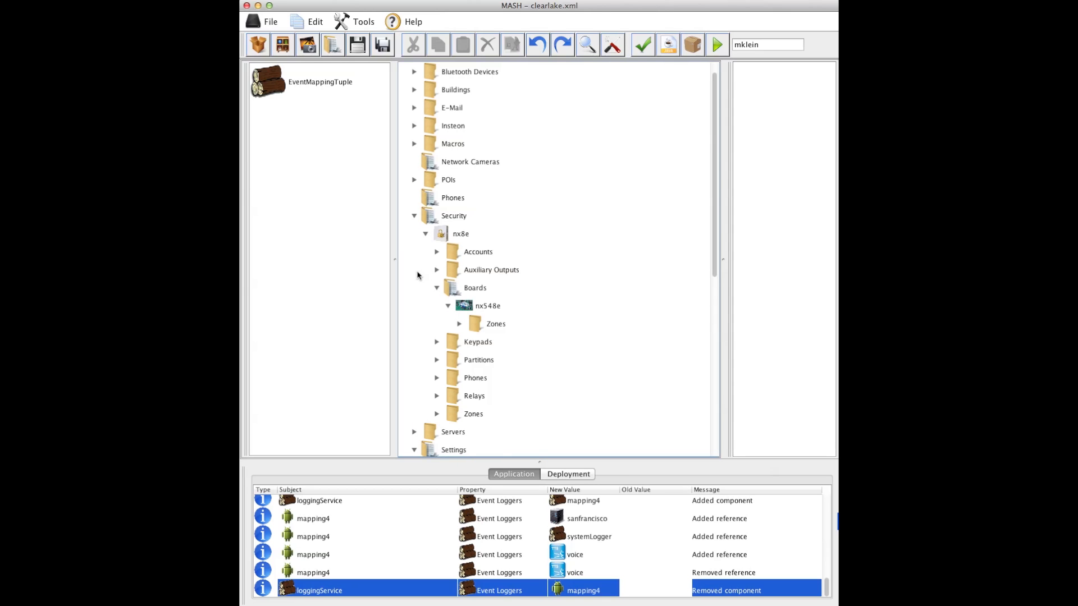
{"action": "left_click", "coordinate": [426, 234]}
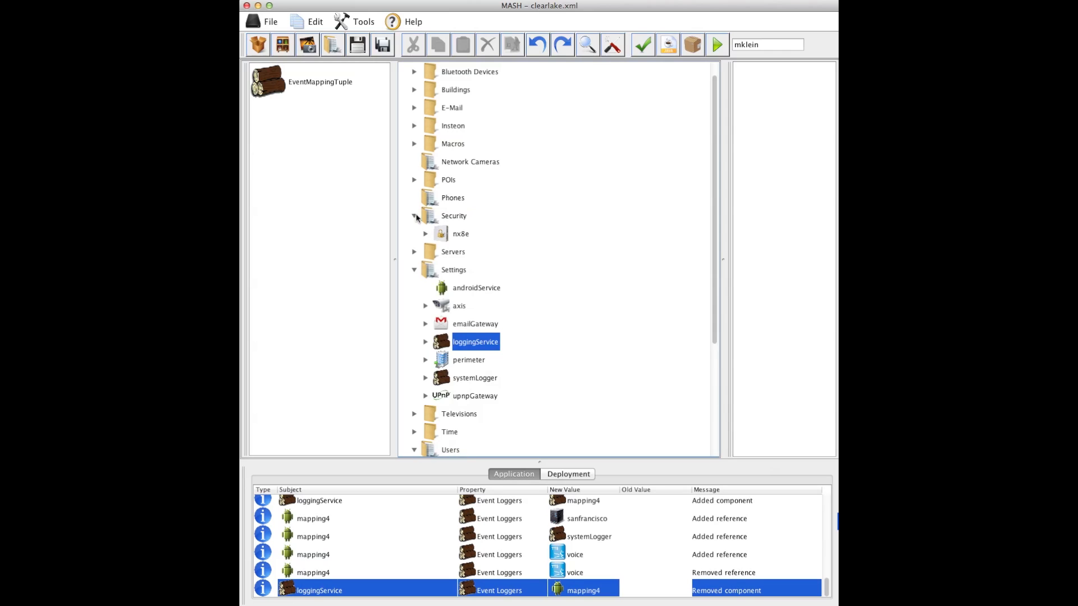
{"action": "left_click", "coordinate": [415, 216]}
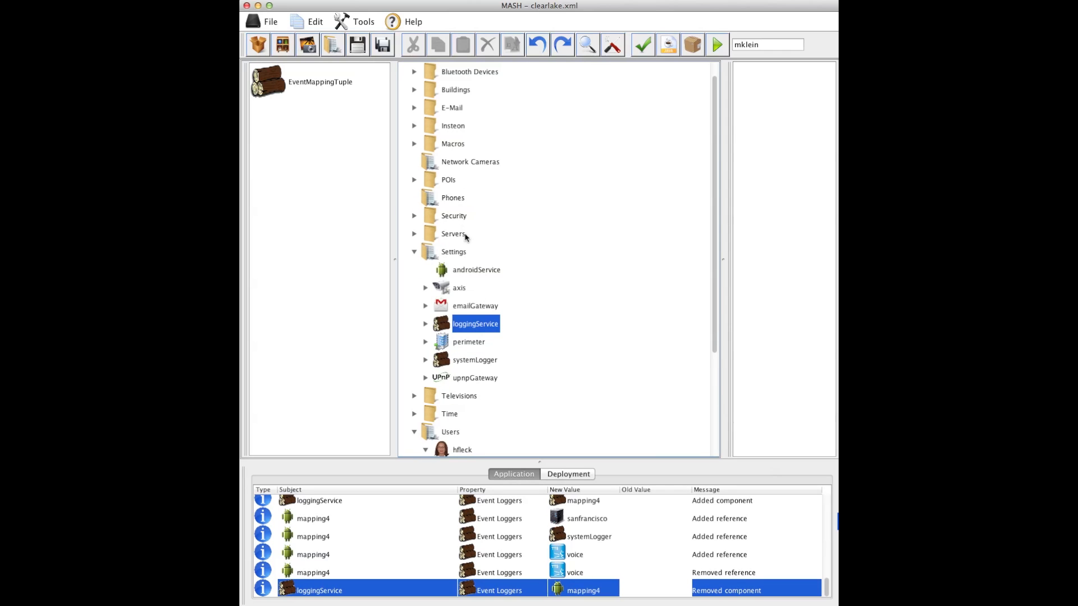
{"action": "scroll", "coordinate": [613, 217], "scroll_direction": "up", "scroll_amount": 1}
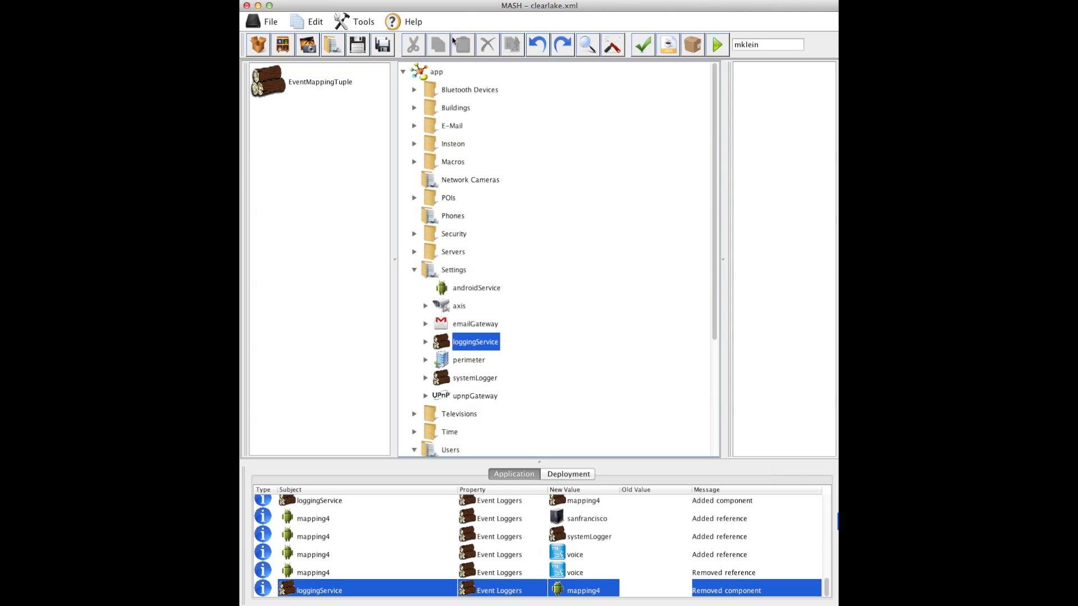
- Validate the clearlake application from the build actions list
{"action": "right_click", "coordinate": [444, 144]}
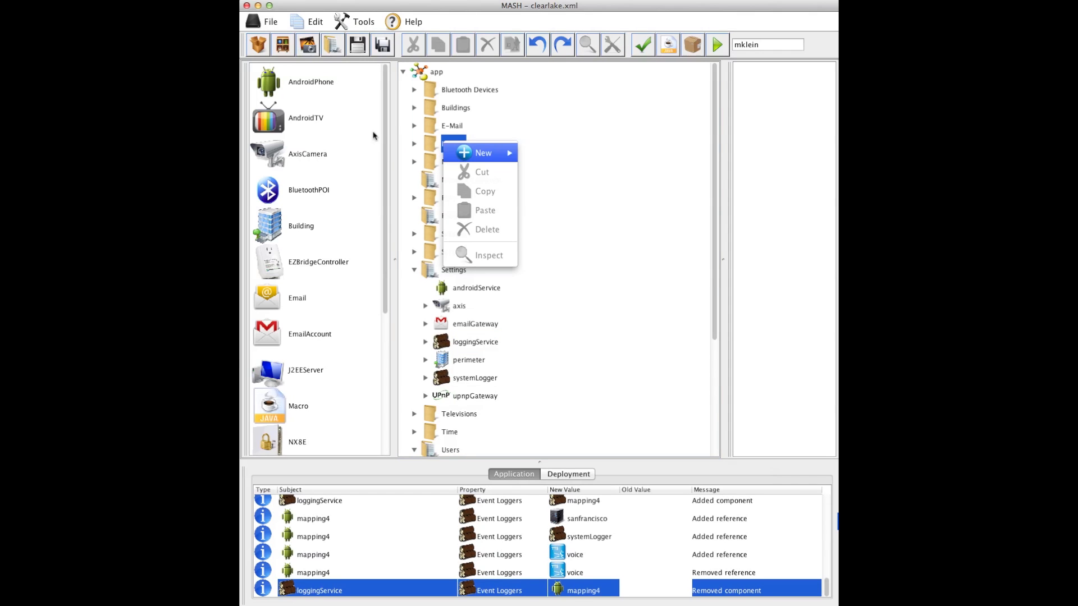
{"action": "left_click", "coordinate": [605, 222]}
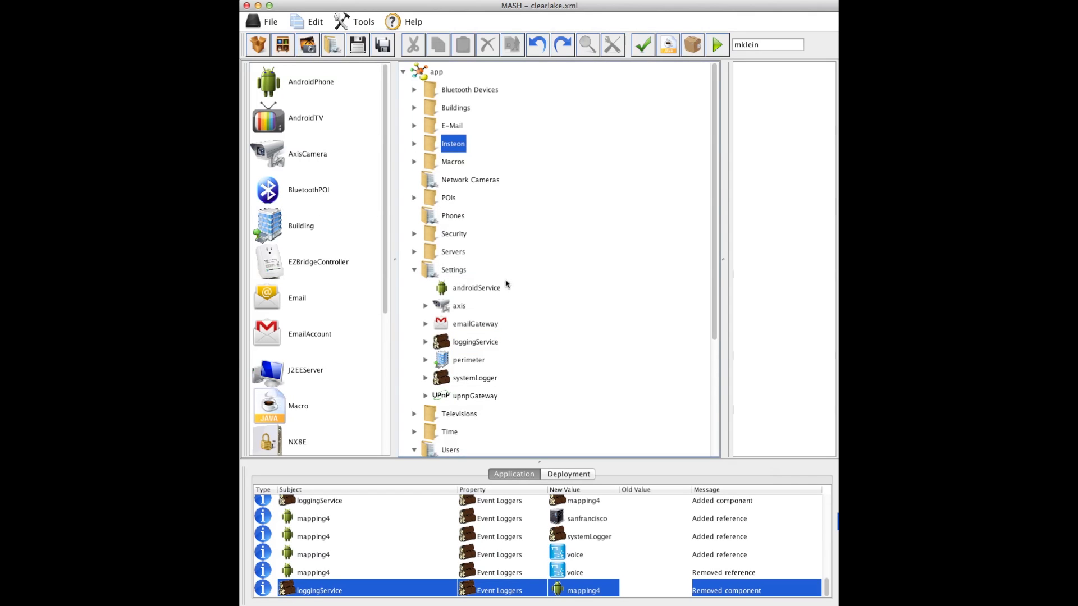
{"action": "left_click", "coordinate": [364, 23]}
{"action": "left_click", "coordinate": [370, 44]}
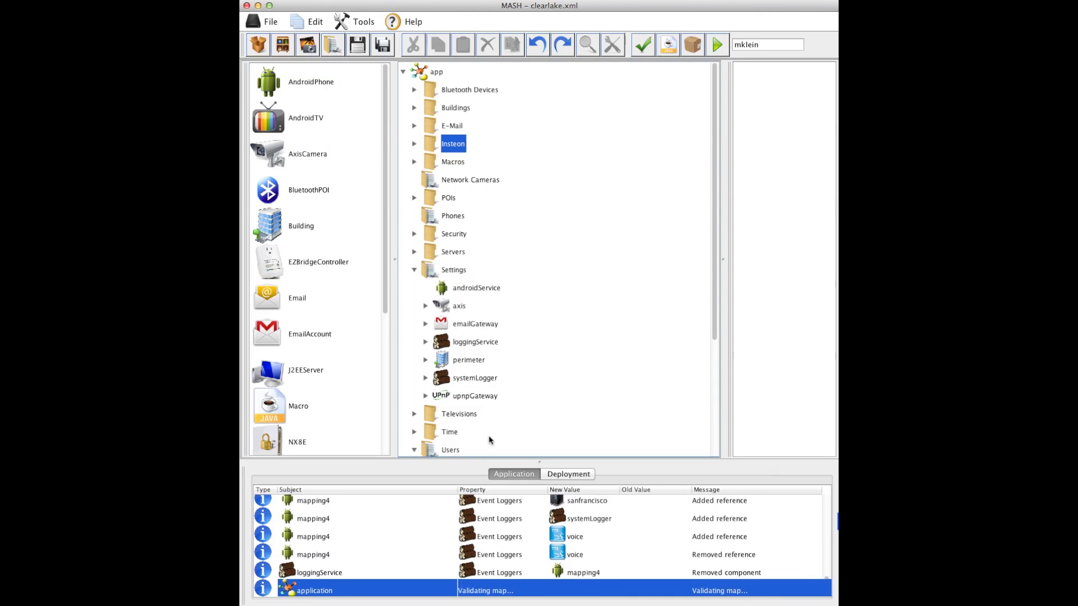
- Add a new User component to the application and select the resulting user1 entry
{"action": "scroll", "coordinate": [498, 227], "scroll_direction": "down", "scroll_amount": 5}
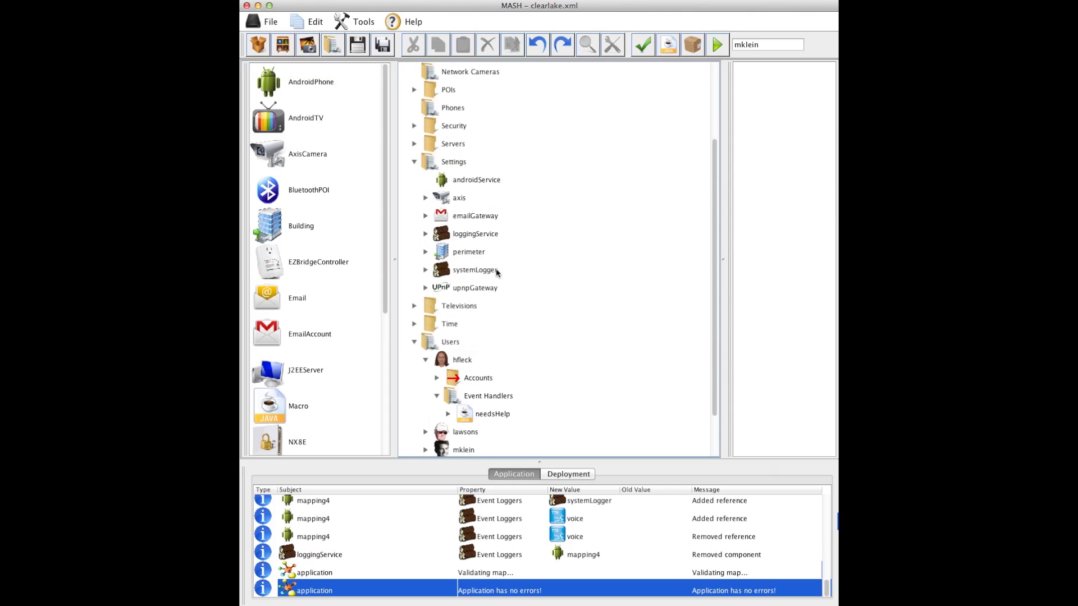
{"action": "scroll", "coordinate": [312, 422], "scroll_direction": "down", "scroll_amount": 6}
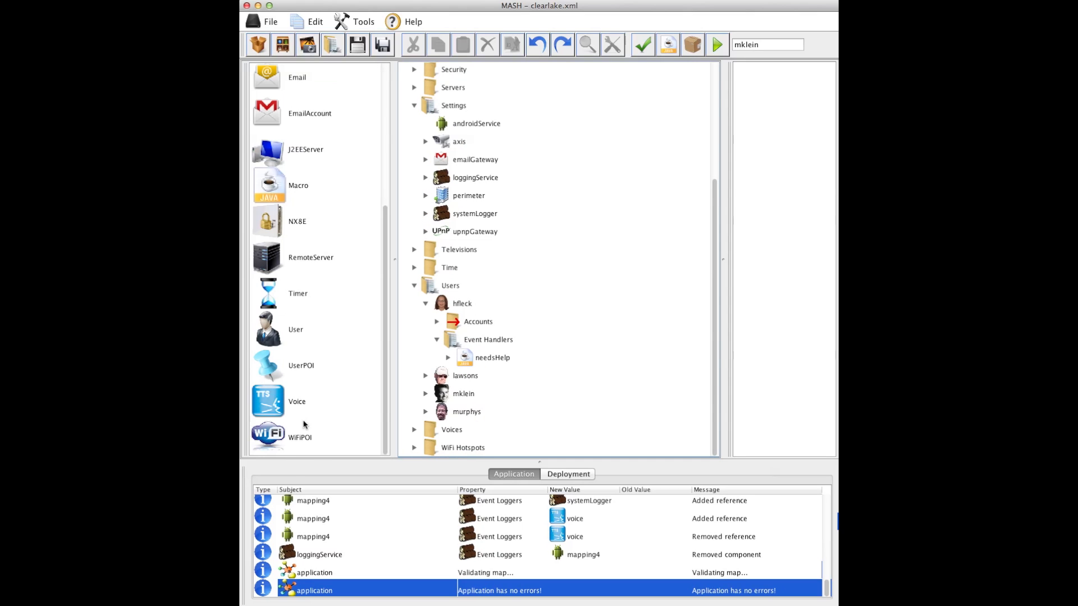
{"action": "double_click", "coordinate": [275, 335]}
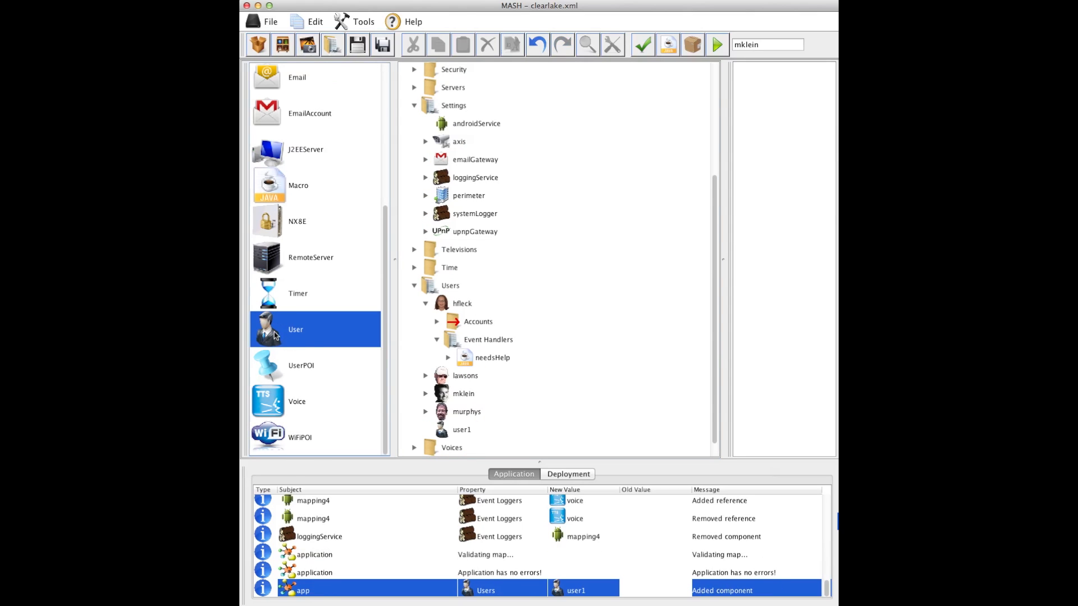
{"action": "left_click", "coordinate": [457, 430]}
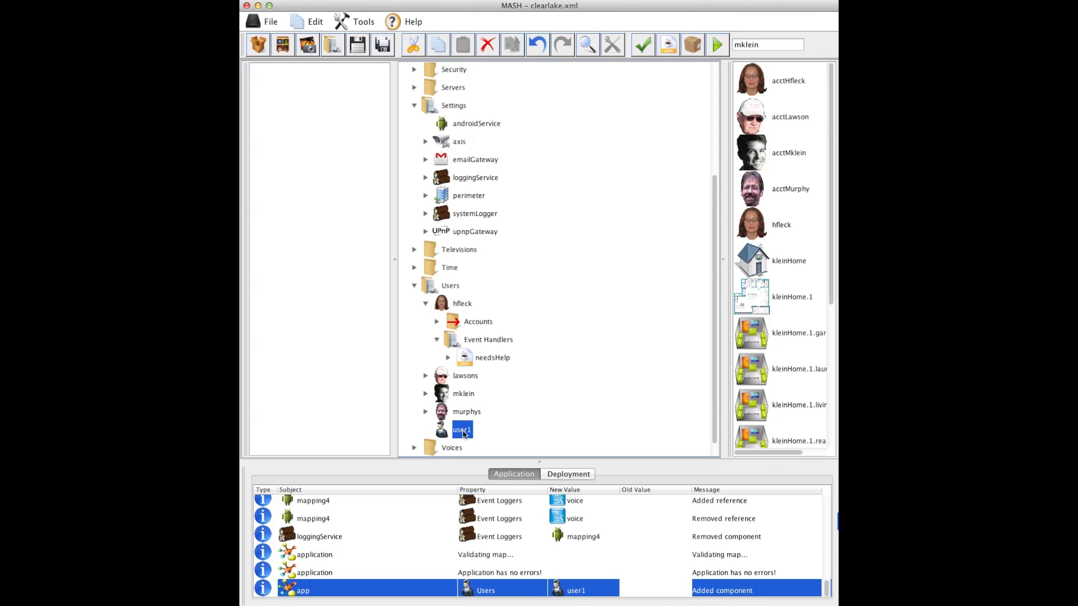
- Validate the application and open user1's properties from its missing Password error
{"action": "left_click", "coordinate": [372, 22]}
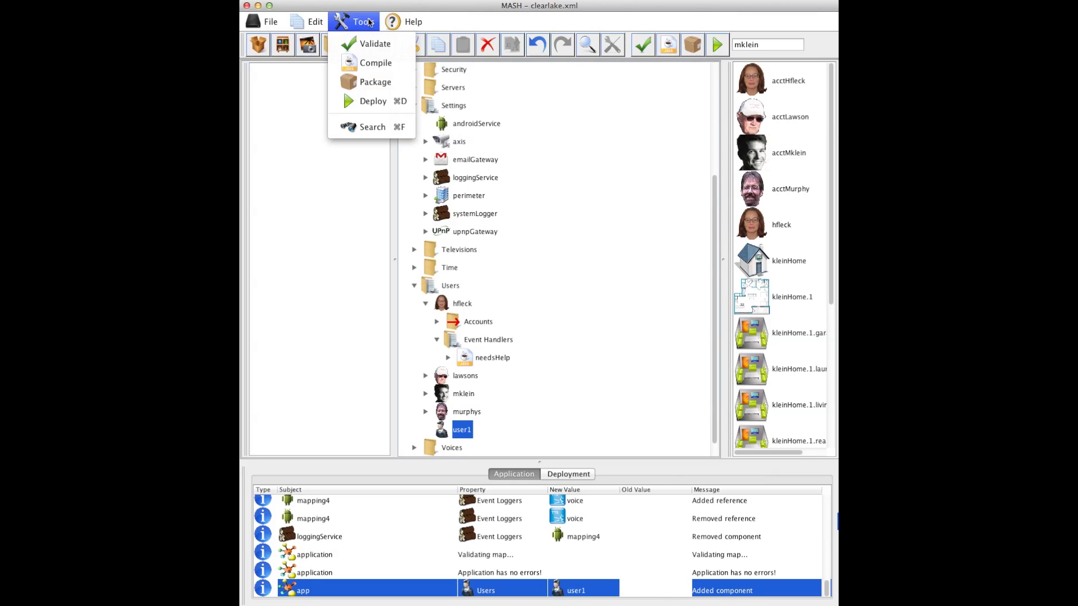
{"action": "left_click", "coordinate": [371, 45]}
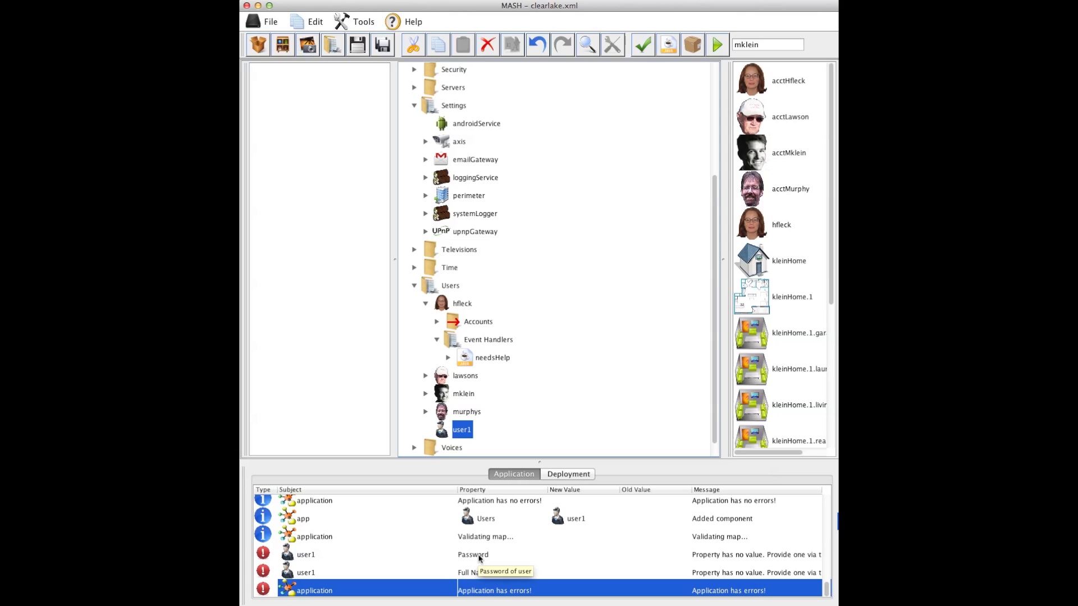
{"action": "left_click", "coordinate": [479, 556]}
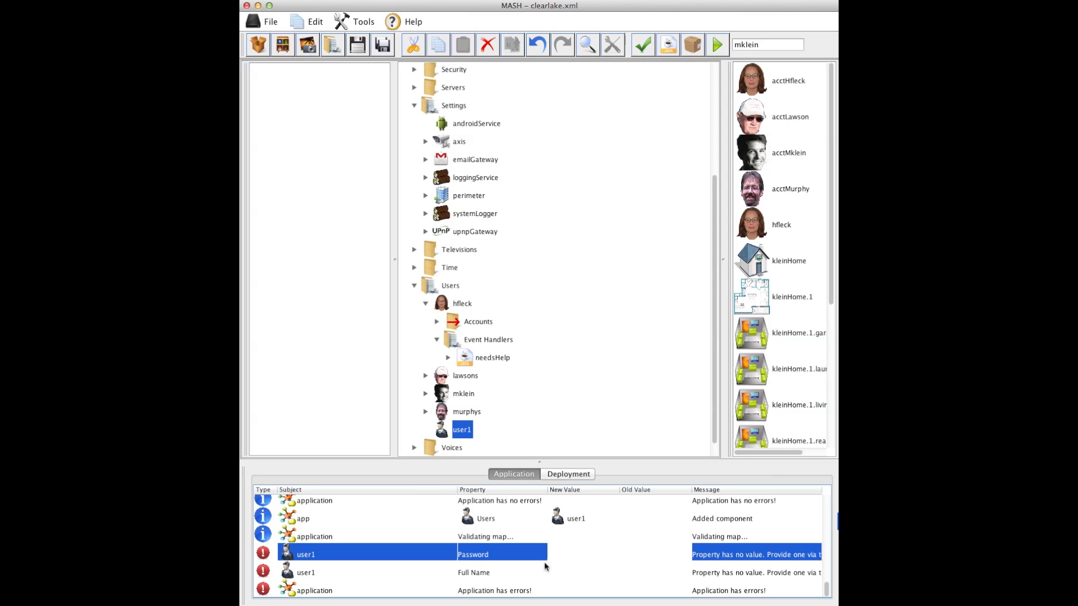
{"action": "left_click", "coordinate": [482, 559]}
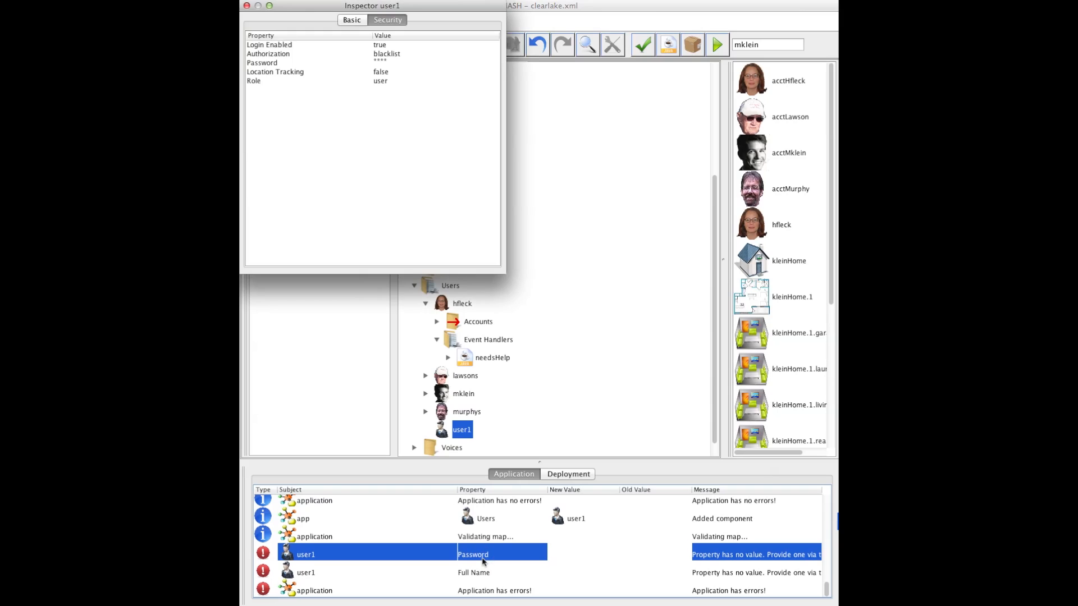
- Set user1's password on the Security tab and enter a full name on the Basic tab
{"action": "left_click", "coordinate": [401, 63]}
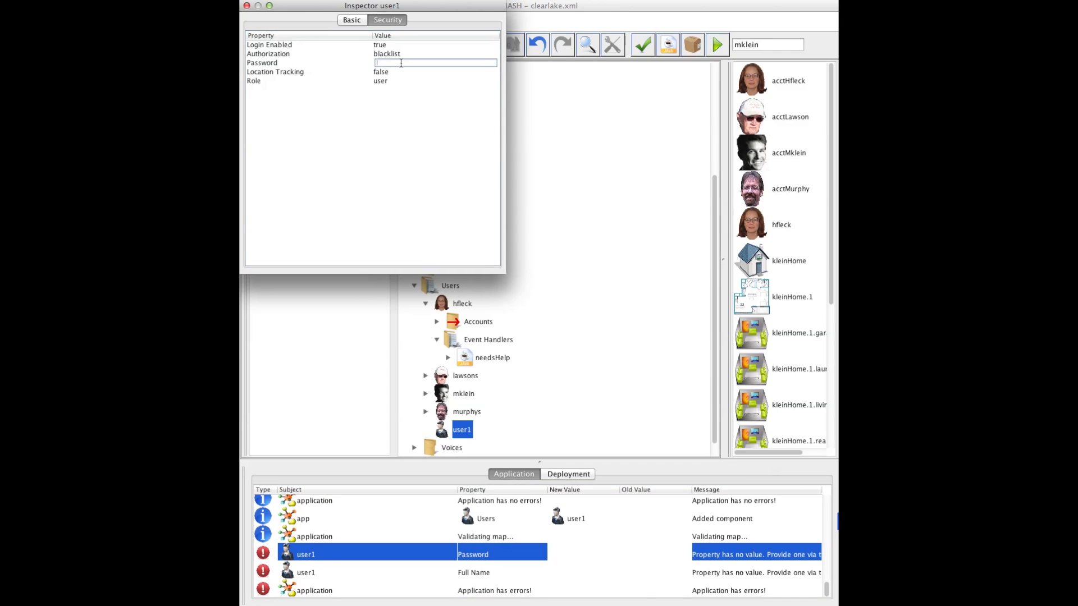
{"action": "key", "text": "Return"}
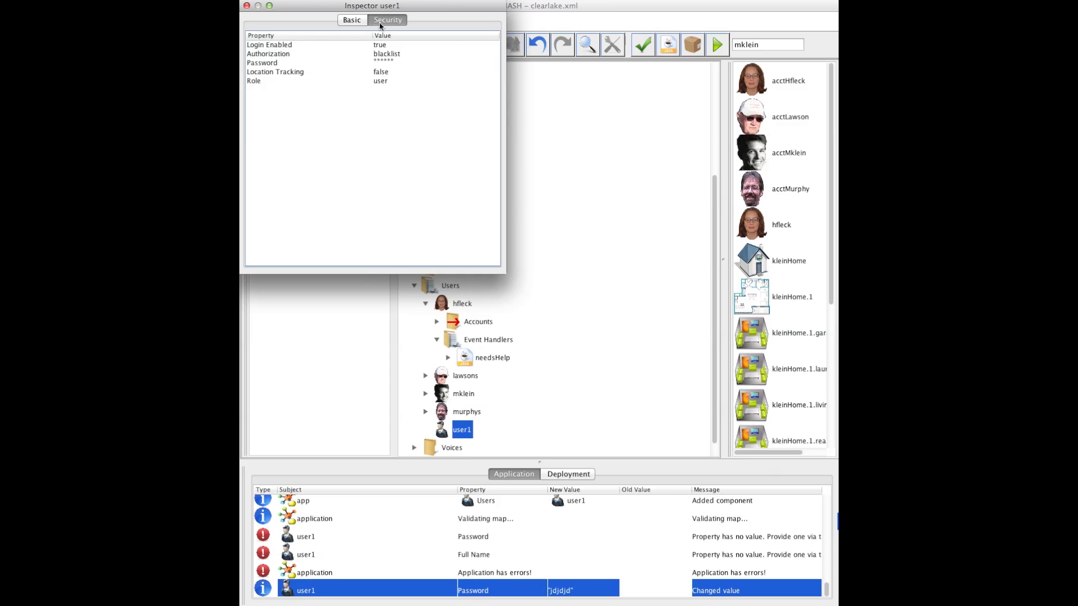
{"action": "left_click", "coordinate": [353, 20]}
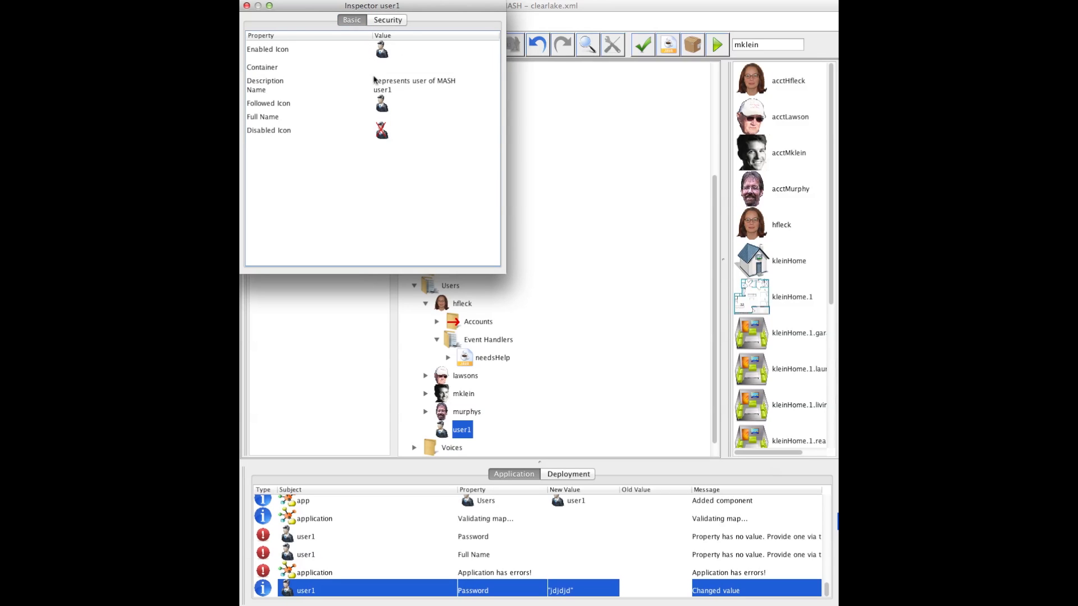
{"action": "left_click", "coordinate": [390, 116]}
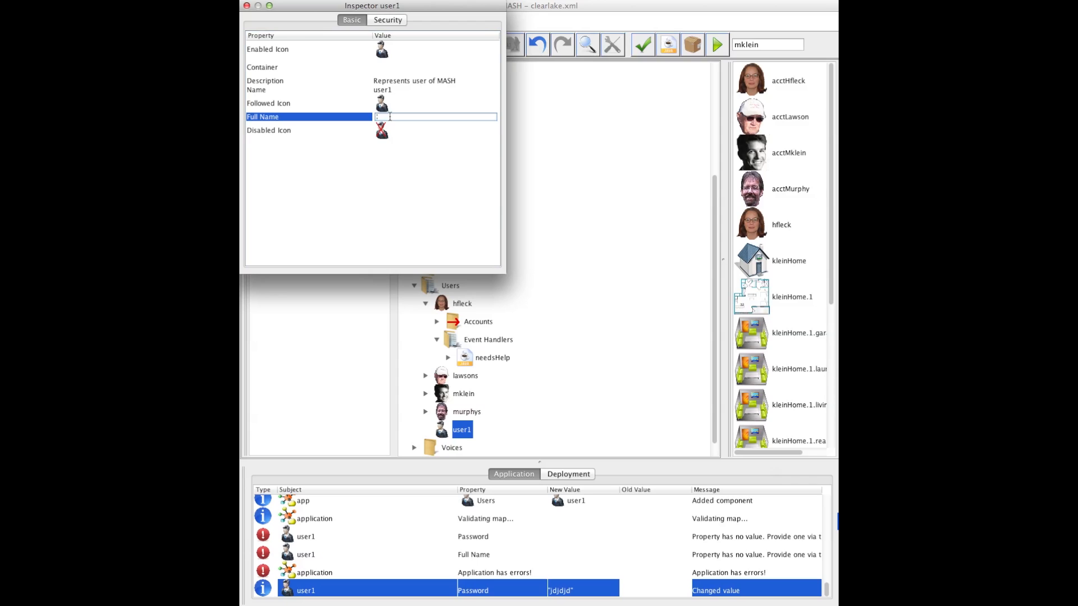
{"action": "type", "text": "Joe Blow"}
{"action": "key", "text": "Return"}
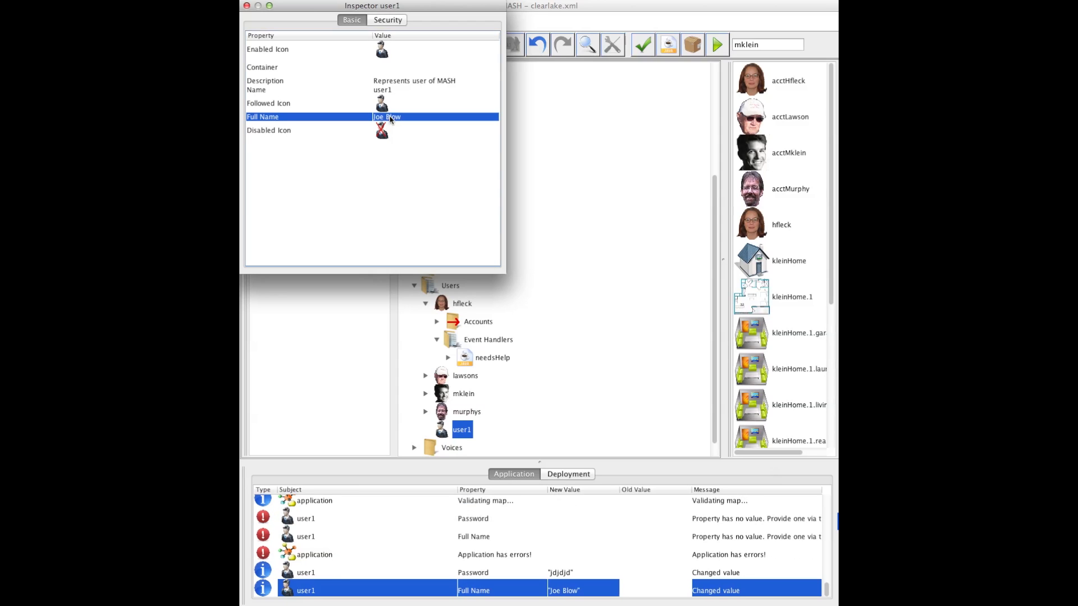
- Close user1's inspector and revalidate the application, confirming it has no errors
{"action": "left_click", "coordinate": [247, 6]}
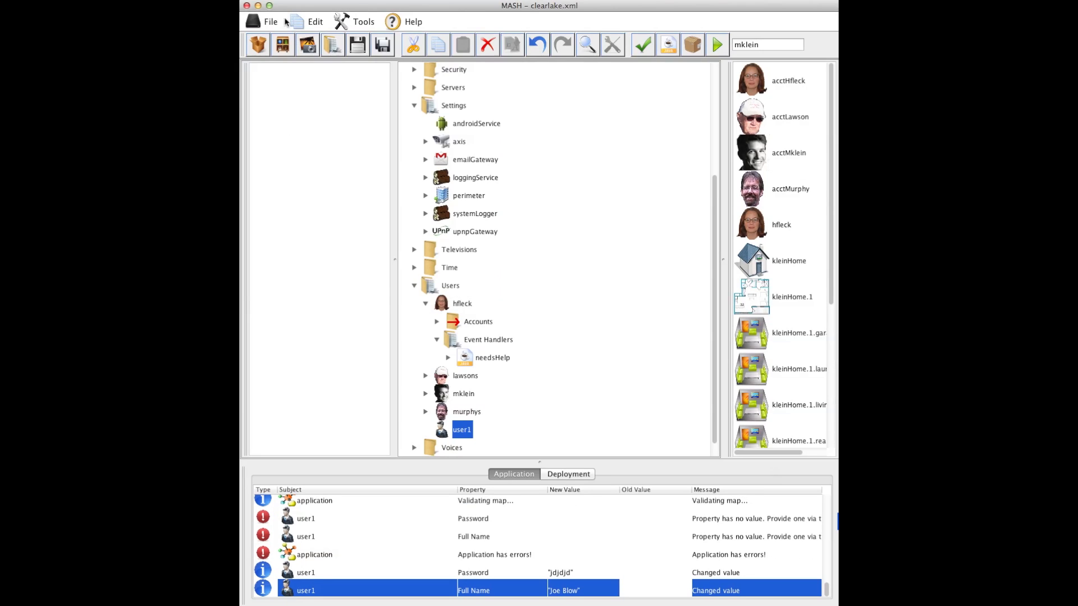
{"action": "left_click", "coordinate": [354, 21]}
{"action": "left_click", "coordinate": [370, 45]}
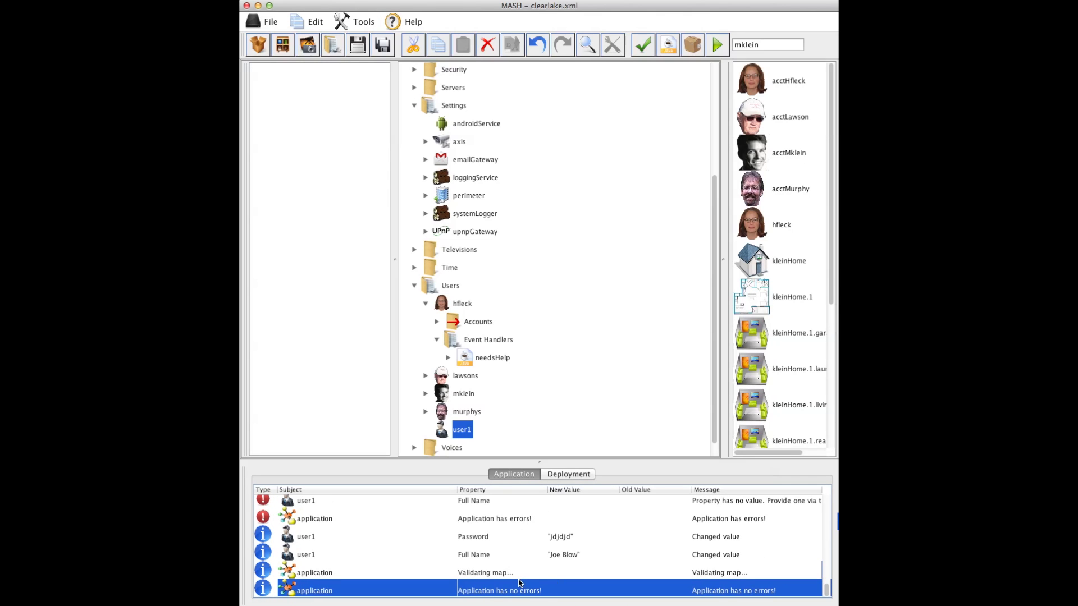
- Delete user1 from the Users folder
{"action": "double_click", "coordinate": [557, 272]}
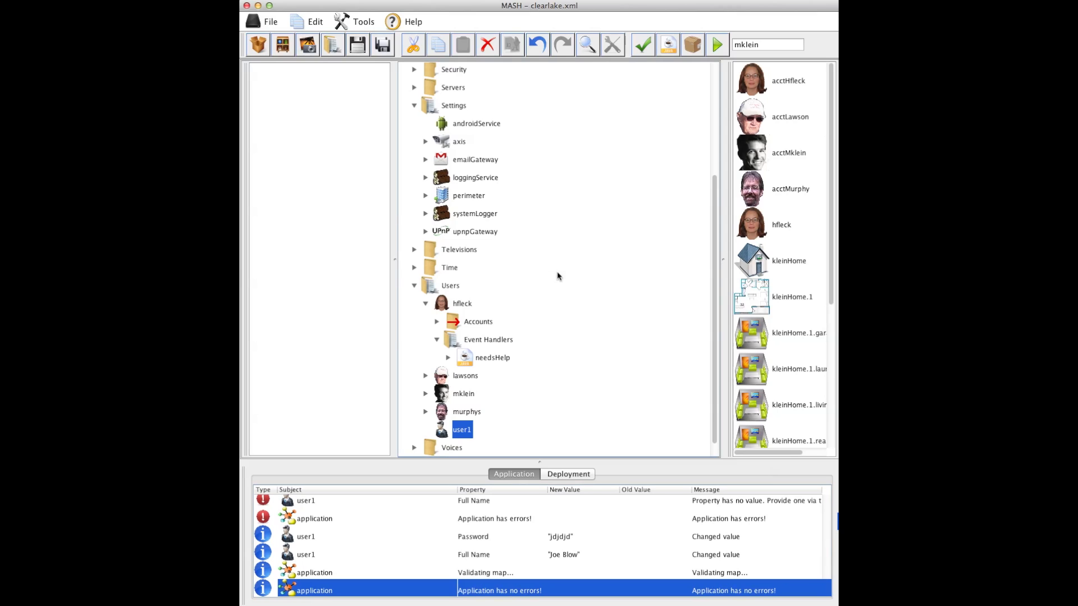
{"action": "key", "text": "Delete"}
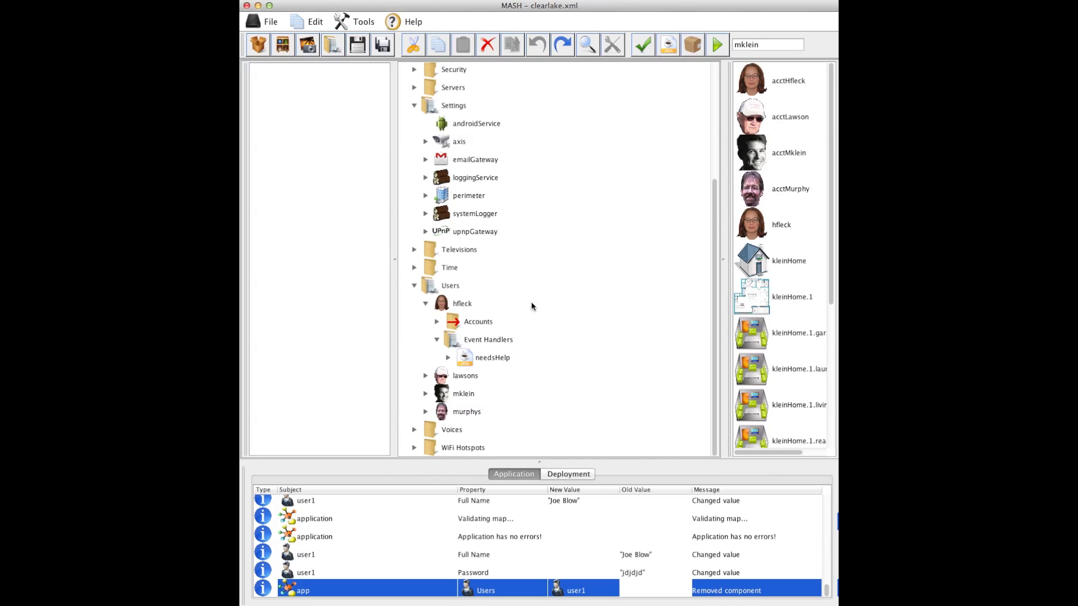
{"action": "left_click", "coordinate": [365, 21]}
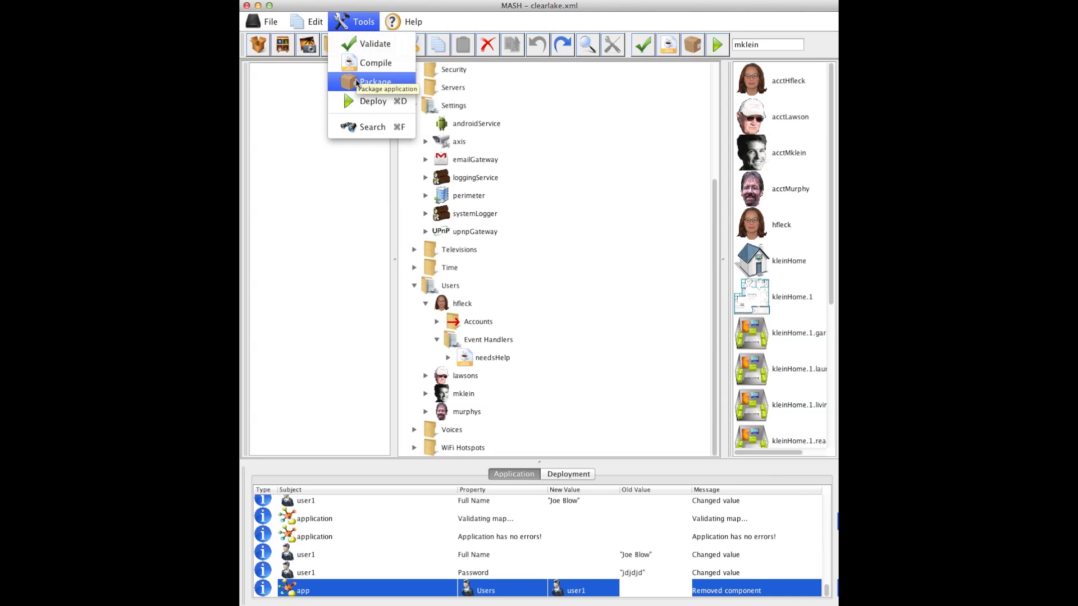
{"action": "left_click", "coordinate": [354, 101]}
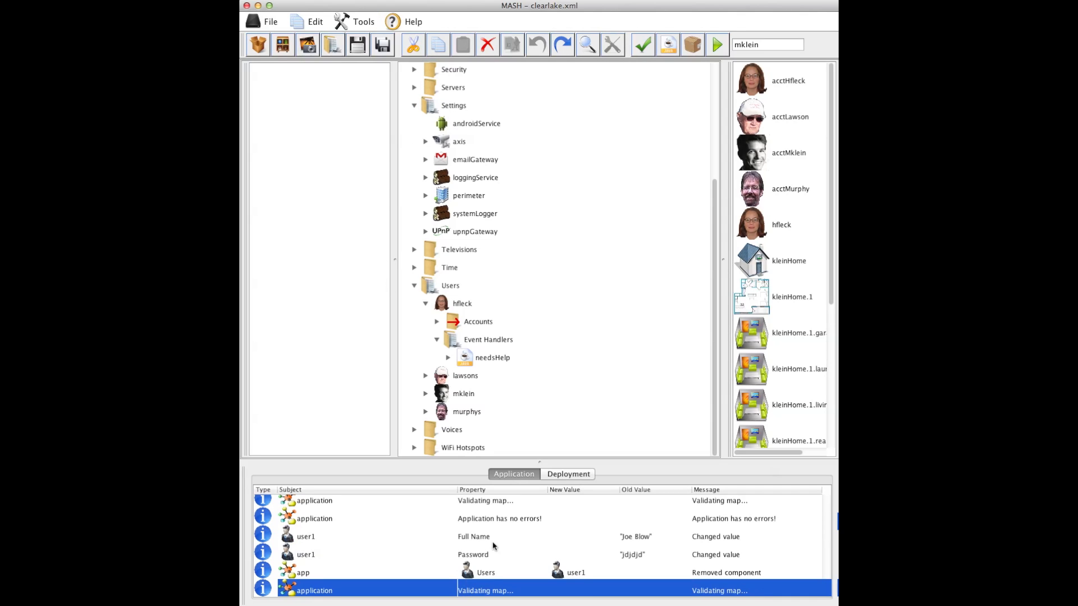
{"action": "left_click", "coordinate": [508, 475]}
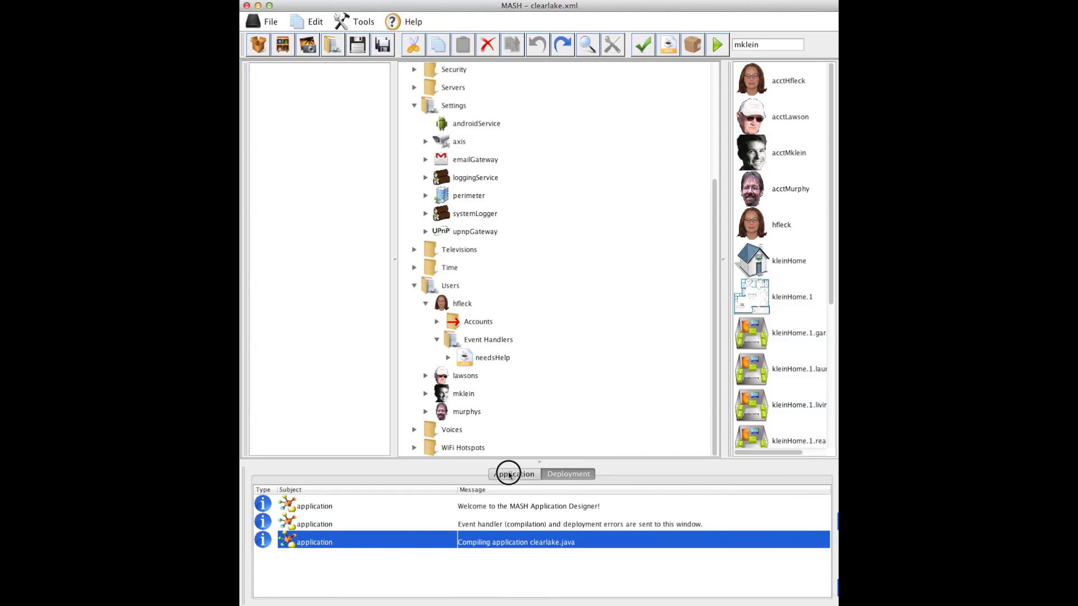
{"action": "left_click", "coordinate": [563, 474]}
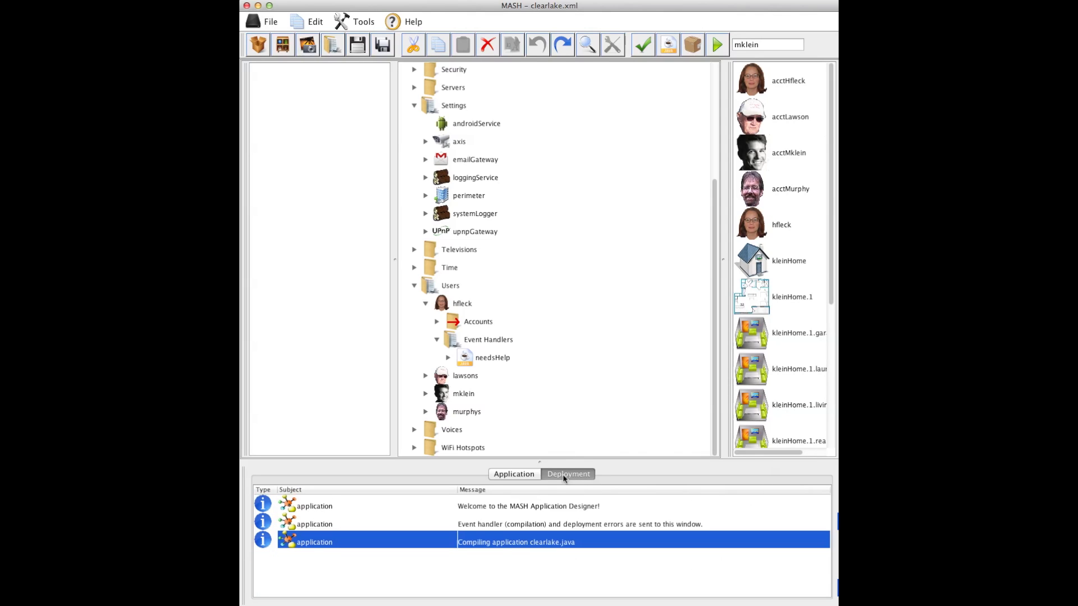
{"action": "left_click_drag", "start_coordinate": [477, 462], "coordinate": [477, 394]}
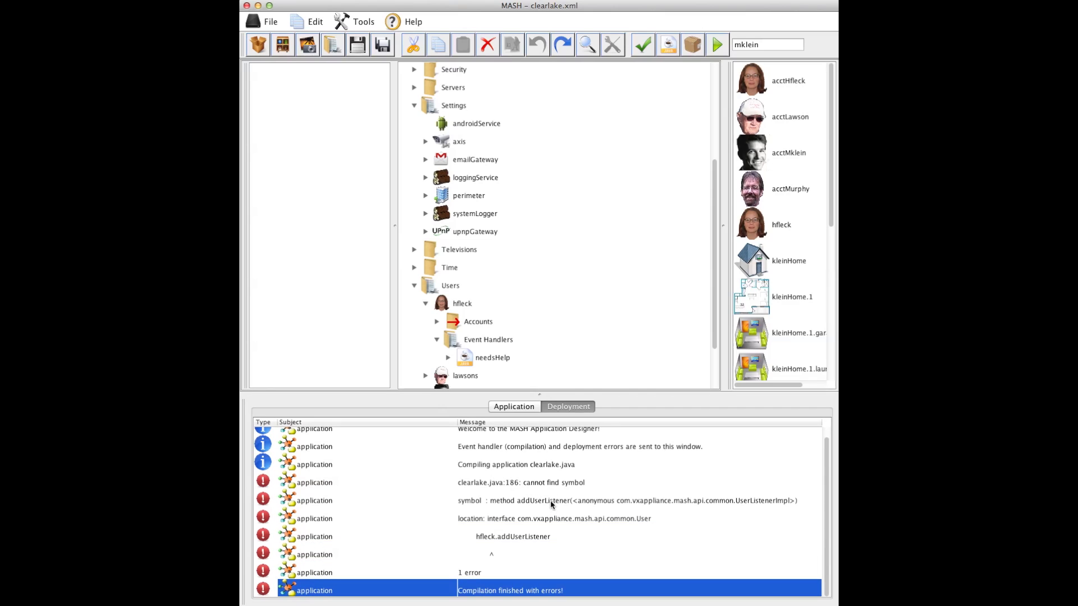
{"action": "left_click", "coordinate": [528, 483]}
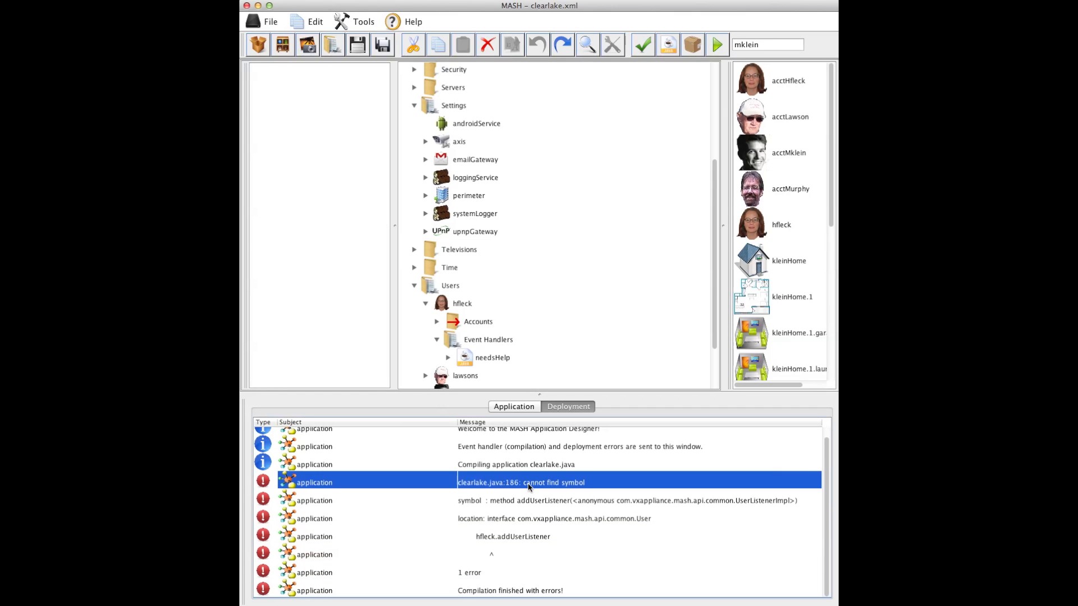
{"action": "left_click", "coordinate": [476, 358]}
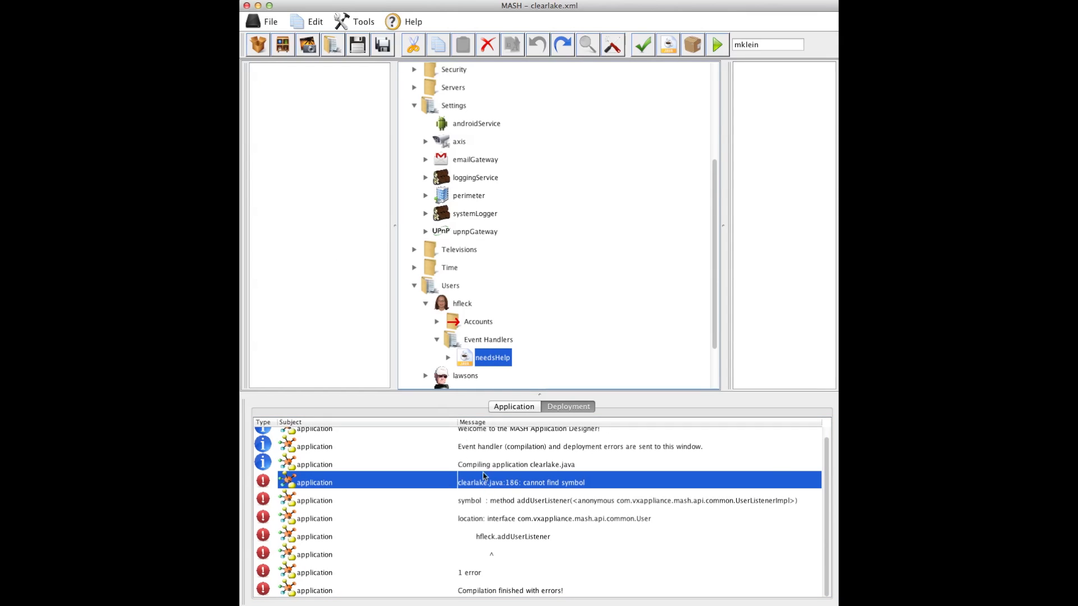
{"action": "left_click", "coordinate": [477, 343]}
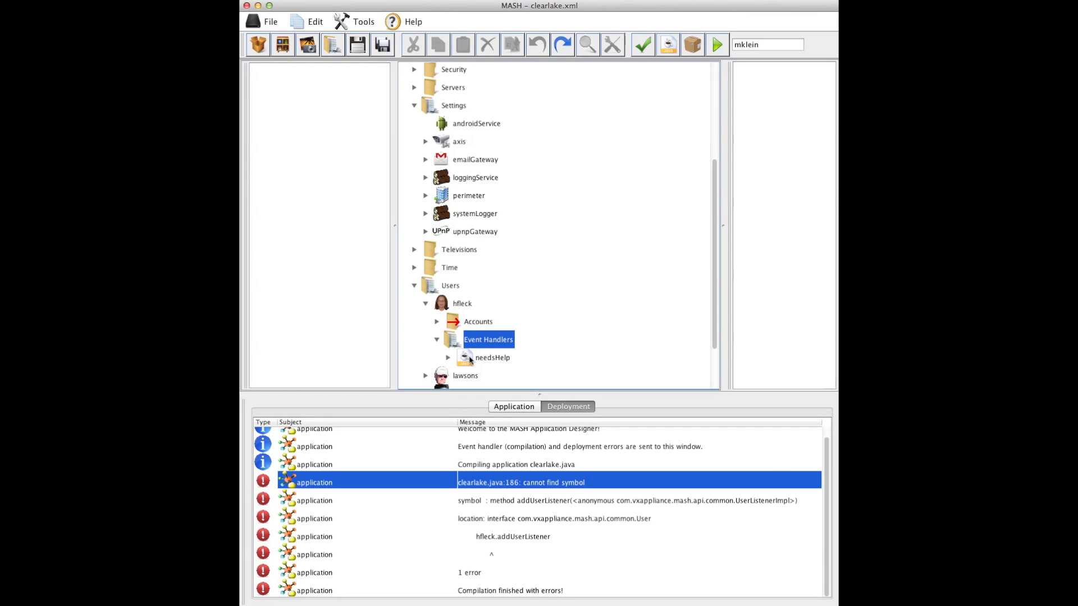
{"action": "left_click", "coordinate": [470, 359]}
{"action": "right_click", "coordinate": [470, 358]}
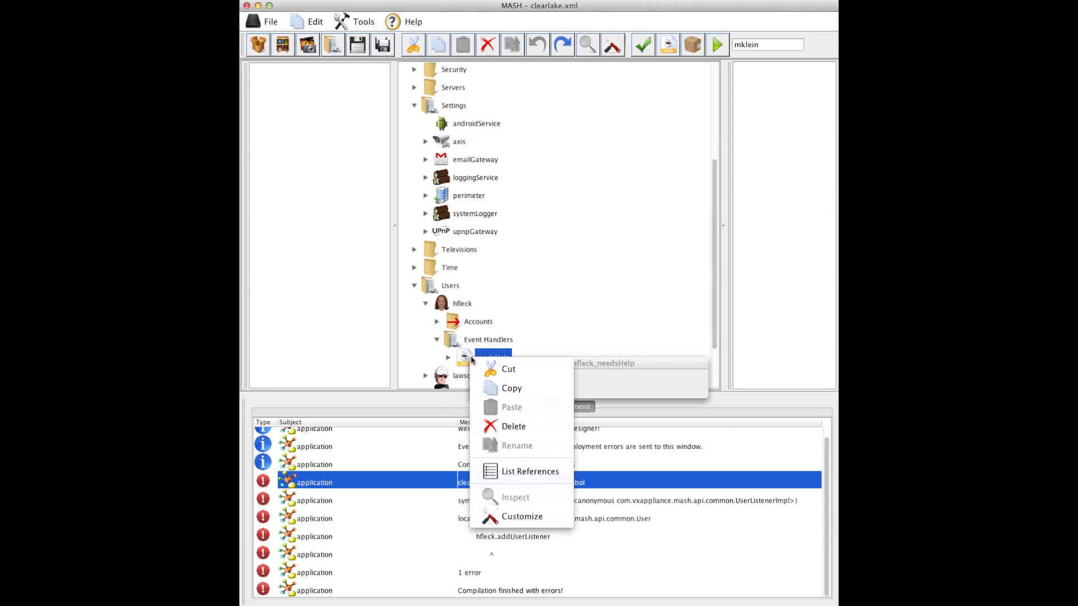
{"action": "left_click", "coordinate": [512, 426]}
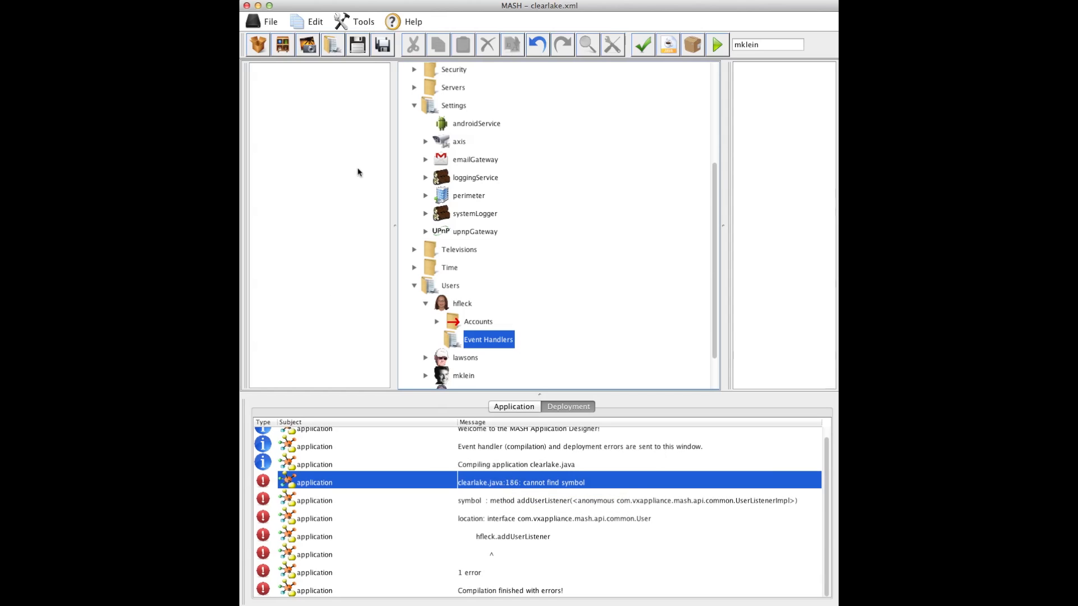
{"action": "left_click", "coordinate": [362, 21]}
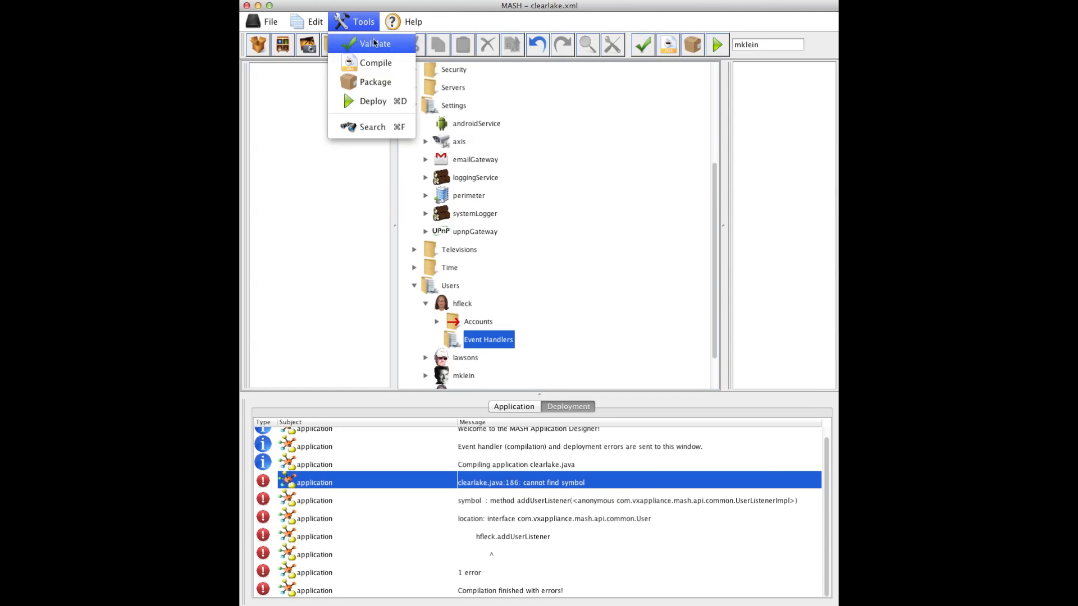
{"action": "left_click", "coordinate": [373, 101]}
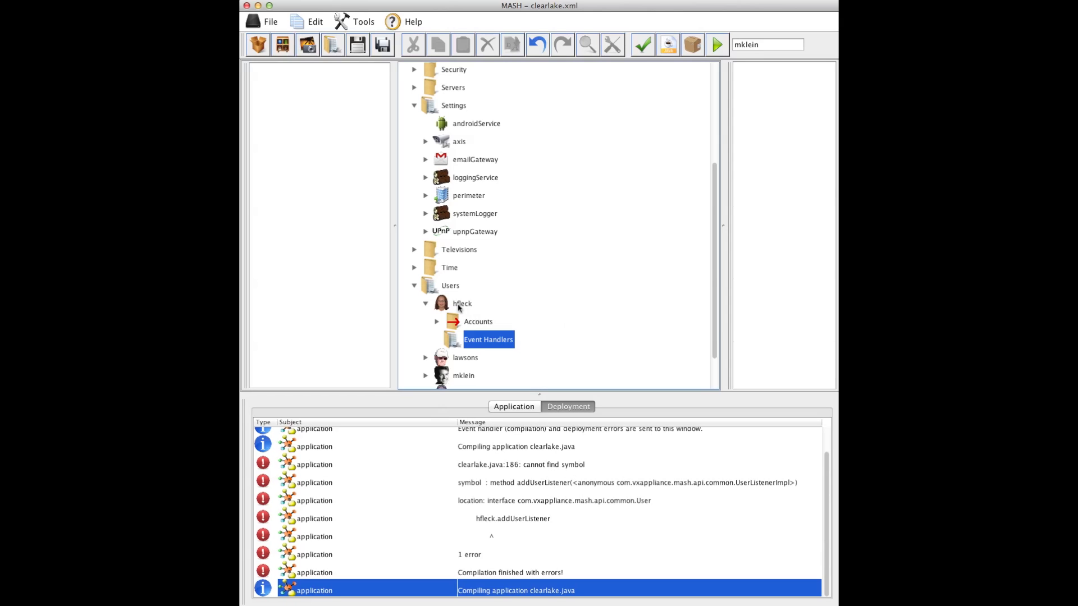
- After 'Deployed successfully!' to clearlake, clear the deployment log and view the Application change log
{"action": "mouse_move", "coordinate": [458, 306]}
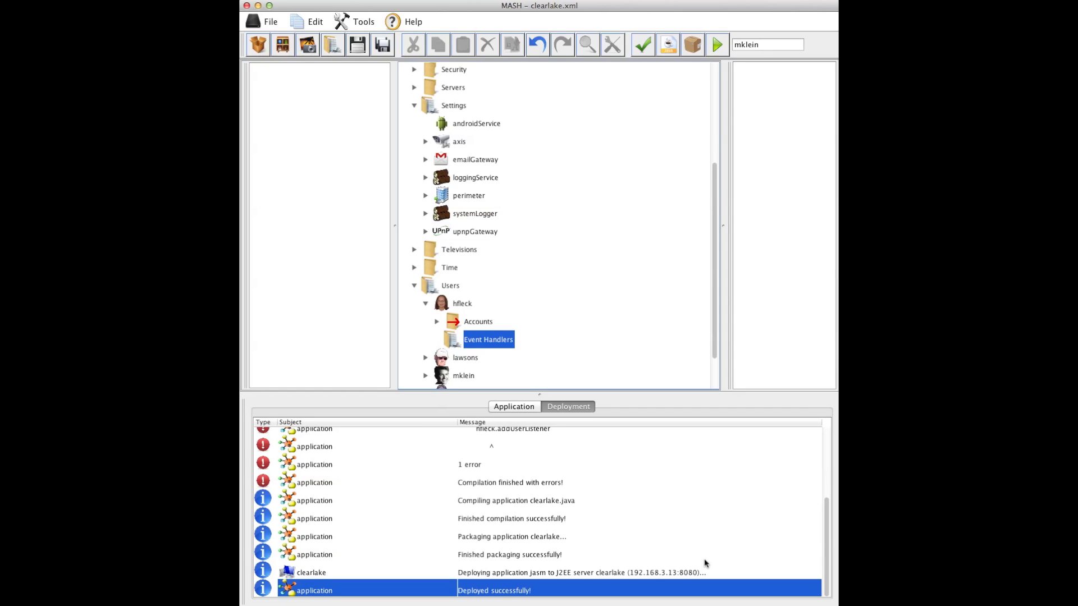
{"action": "right_click", "coordinate": [542, 483]}
{"action": "left_click", "coordinate": [563, 486]}
{"action": "left_click", "coordinate": [528, 404]}
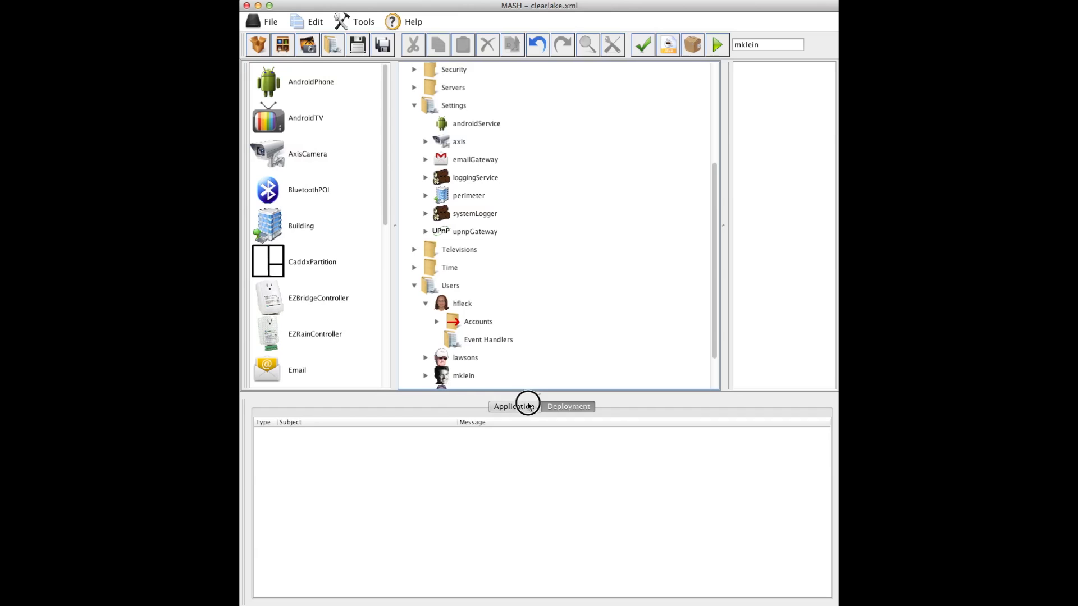